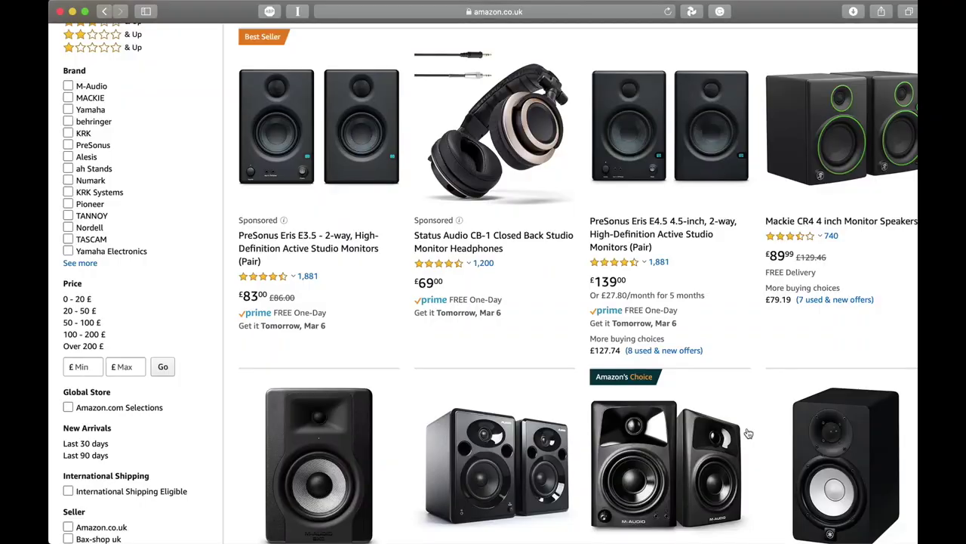
Step: Scroll down the gear4music Adam Audio T5V page to its features and specifications
{"action": "scroll", "coordinate": [748, 432], "scroll_direction": "down", "scroll_amount": 3}
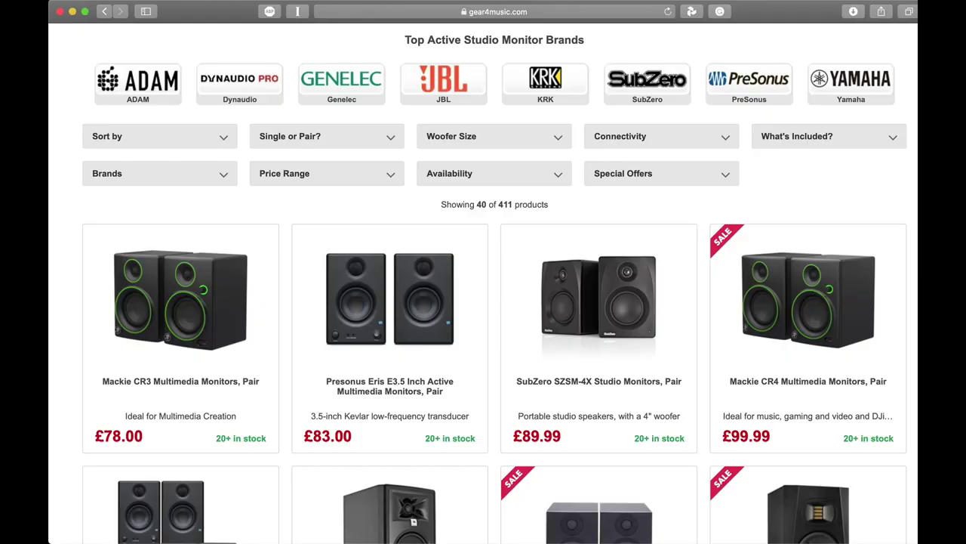
{"action": "scroll", "coordinate": [483, 302], "scroll_direction": "down", "scroll_amount": 4}
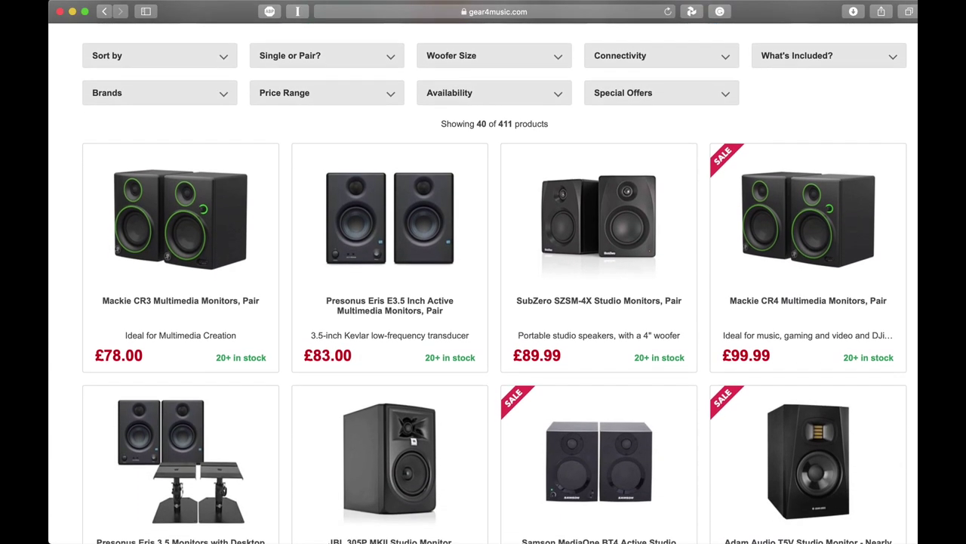
{"action": "scroll", "coordinate": [483, 302], "scroll_direction": "down", "scroll_amount": 2}
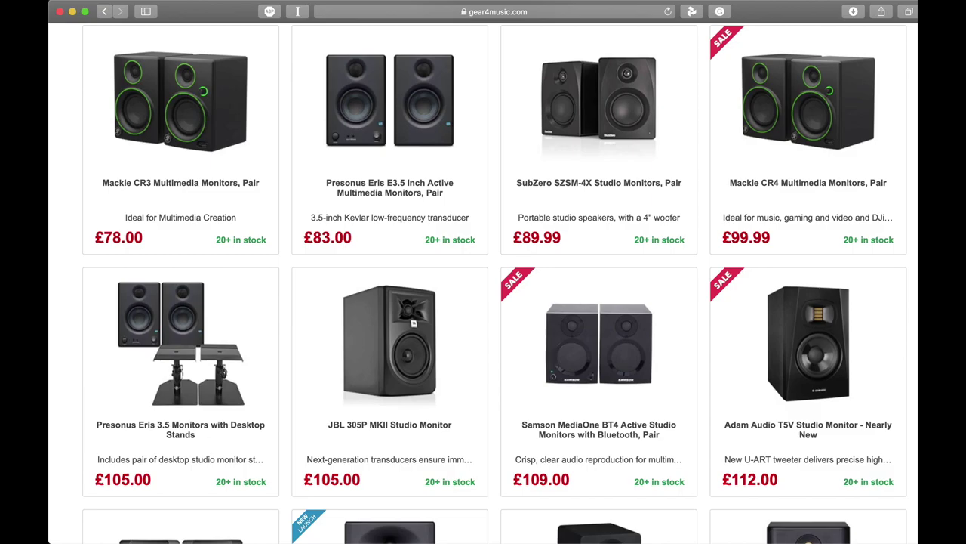
{"action": "scroll", "coordinate": [483, 302], "scroll_direction": "down", "scroll_amount": 1}
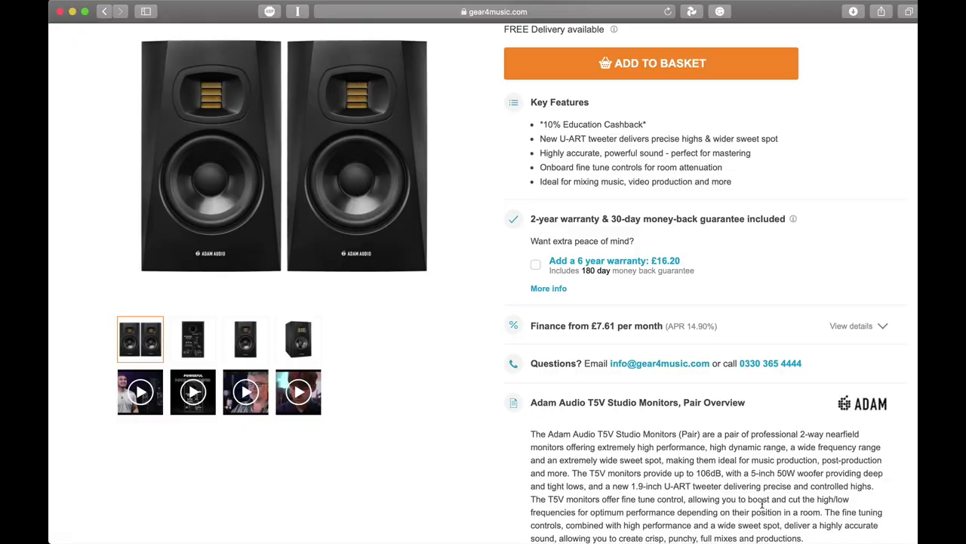
{"action": "scroll", "coordinate": [762, 503], "scroll_direction": "down", "scroll_amount": 3}
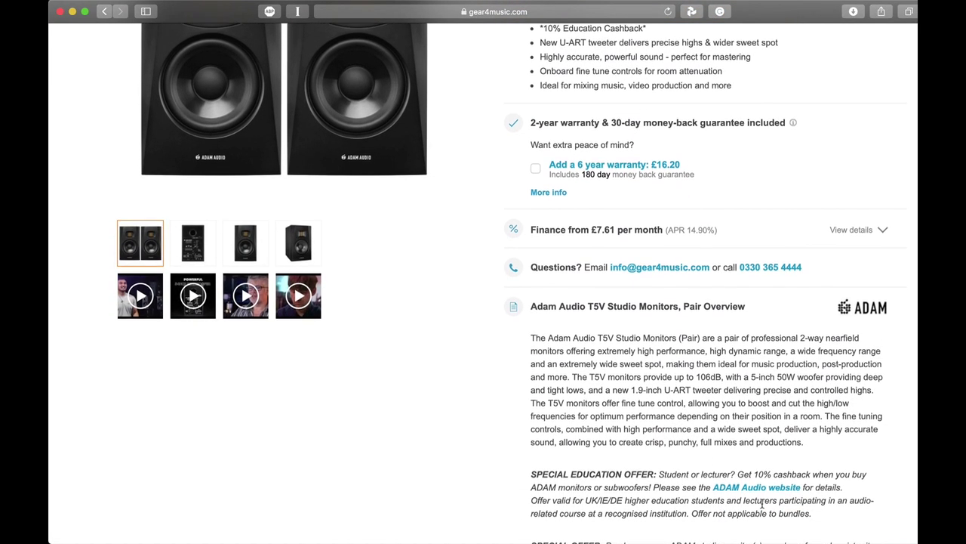
{"action": "scroll", "coordinate": [763, 502], "scroll_direction": "down", "scroll_amount": 2}
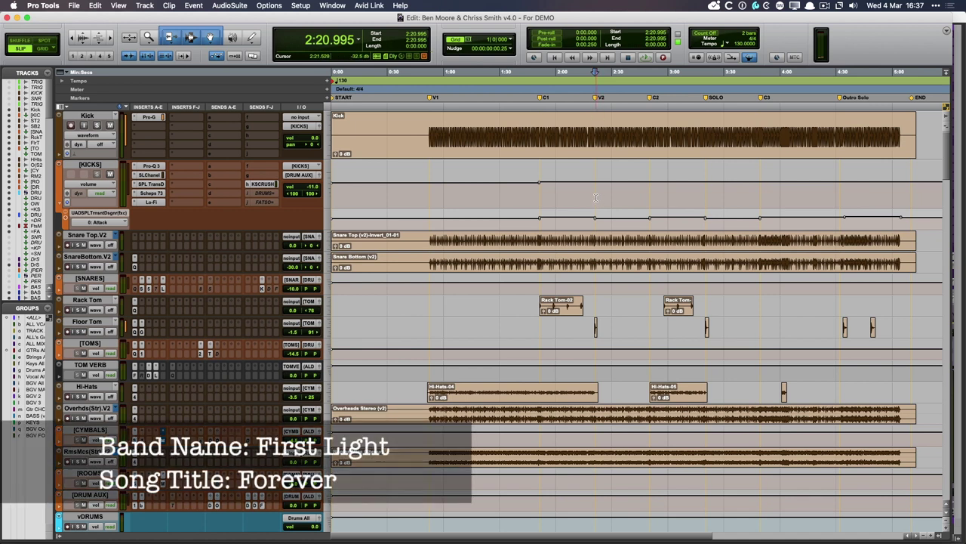
{"action": "scroll", "coordinate": [615, 312], "scroll_direction": "down", "scroll_amount": 20}
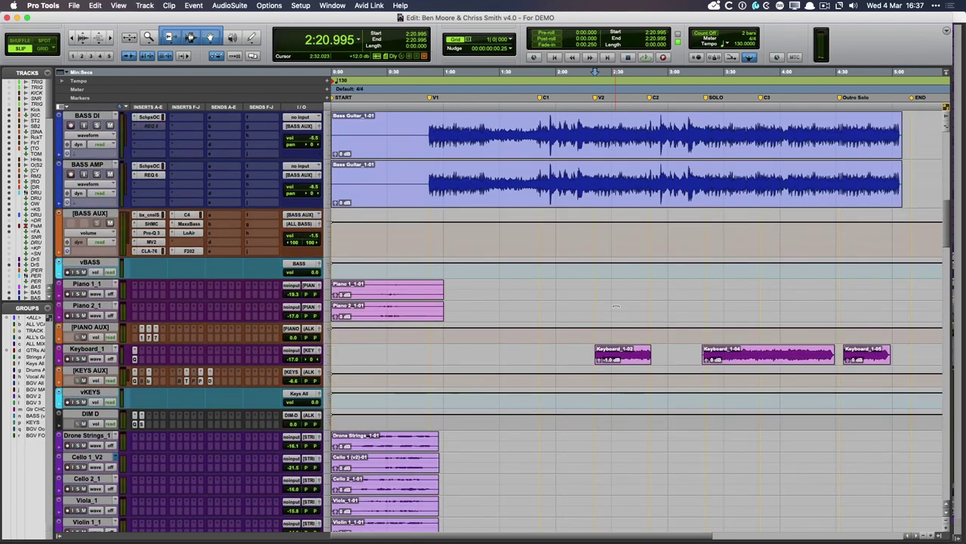
{"action": "scroll", "coordinate": [617, 311], "scroll_direction": "down", "scroll_amount": 6}
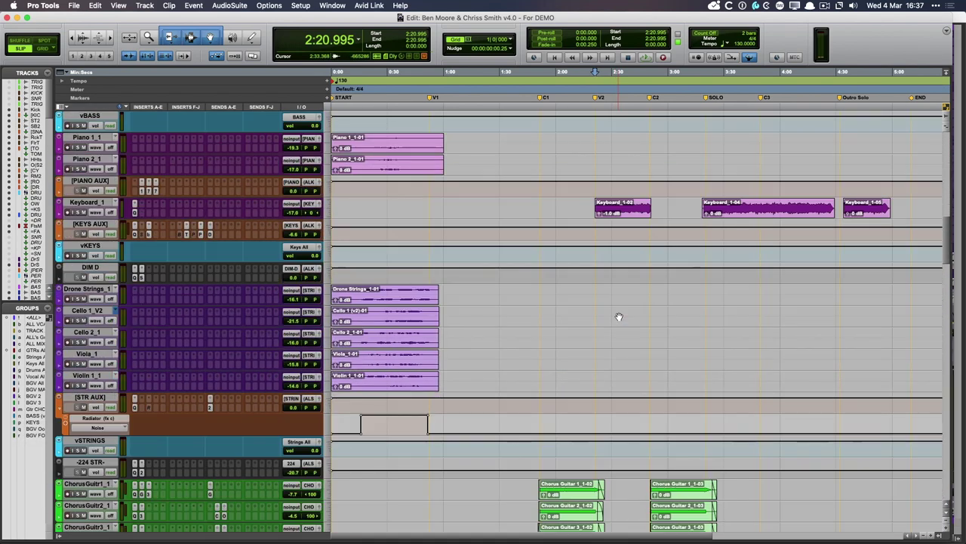
{"action": "scroll", "coordinate": [595, 339], "scroll_direction": "down", "scroll_amount": 10}
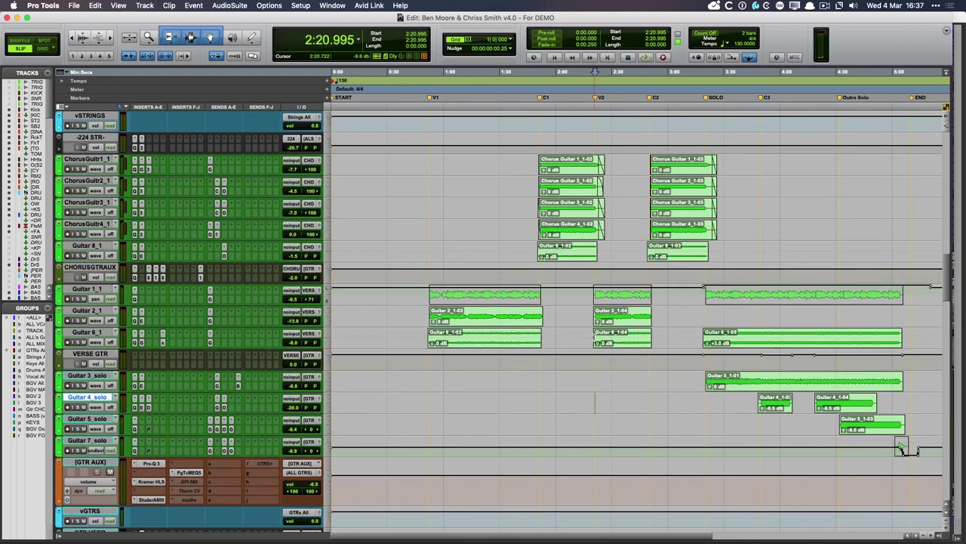
{"action": "scroll", "coordinate": [903, 448], "scroll_direction": "down", "scroll_amount": 10}
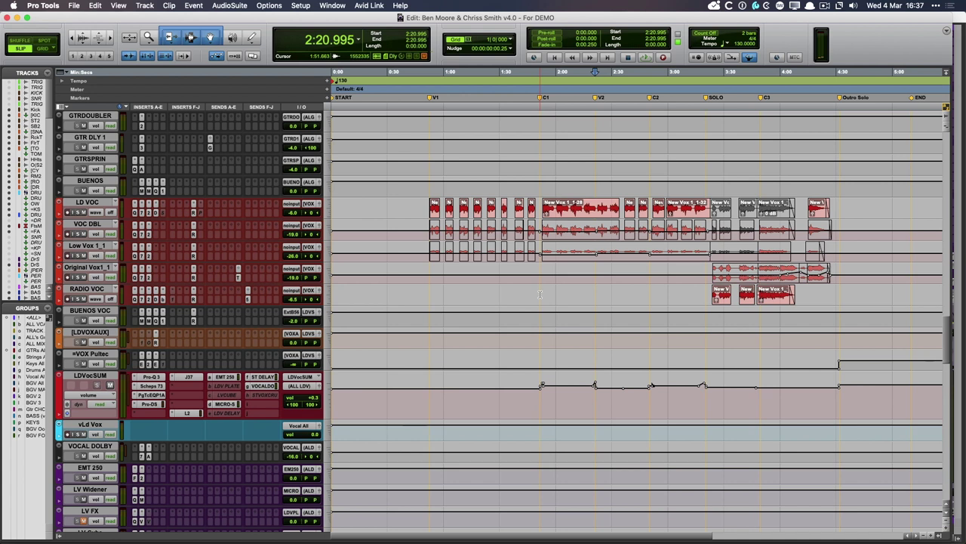
{"action": "scroll", "coordinate": [540, 294], "scroll_direction": "down", "scroll_amount": 1}
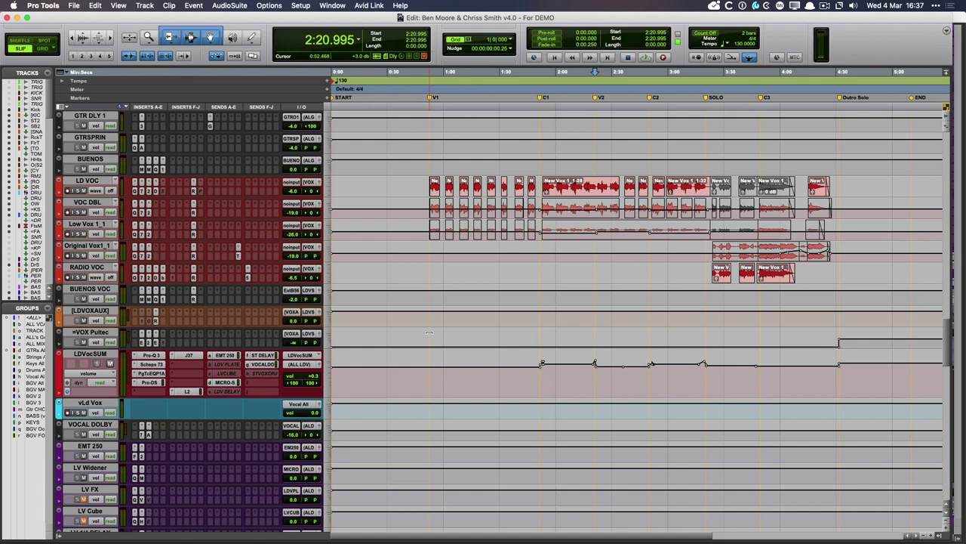
{"action": "scroll", "coordinate": [429, 321], "scroll_direction": "down", "scroll_amount": 13}
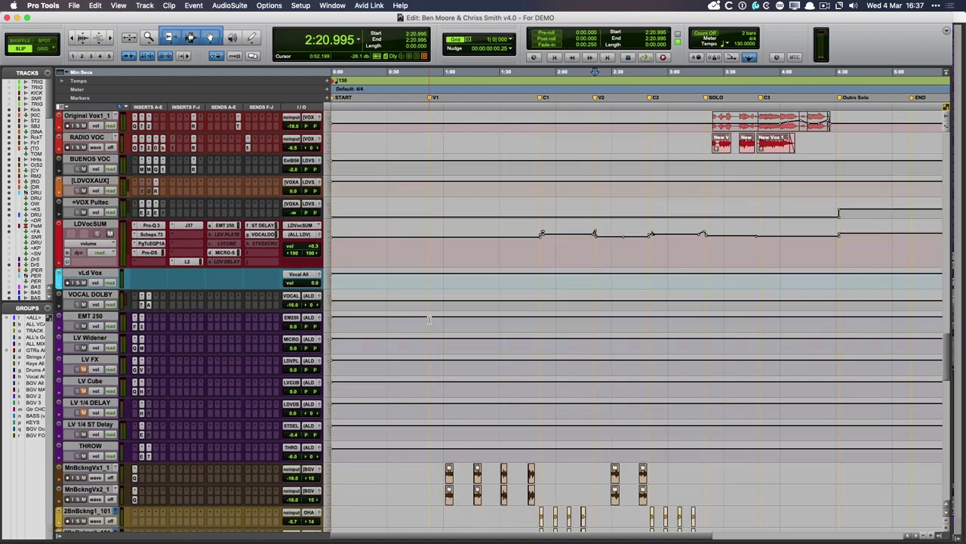
{"action": "scroll", "coordinate": [429, 319], "scroll_direction": "down", "scroll_amount": 10}
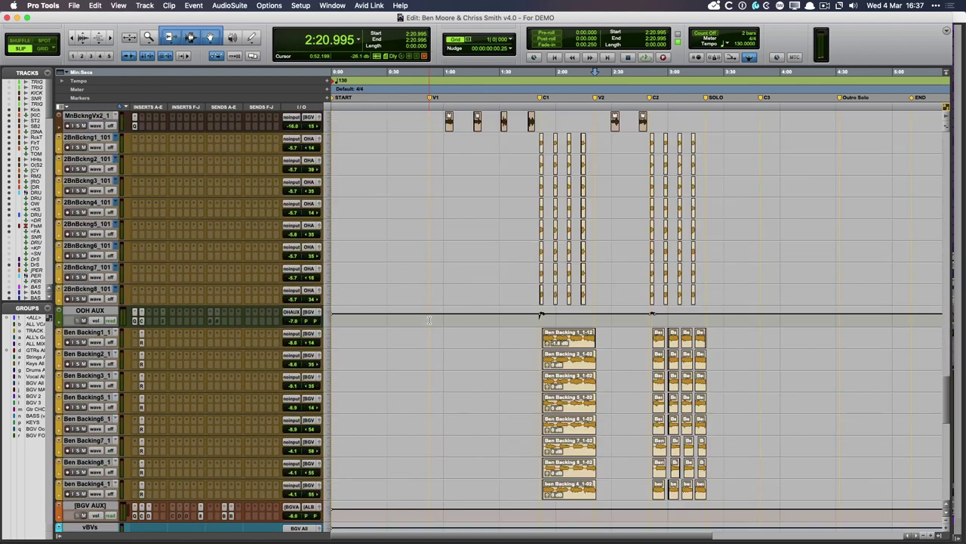
{"action": "scroll", "coordinate": [429, 319], "scroll_direction": "down", "scroll_amount": 7}
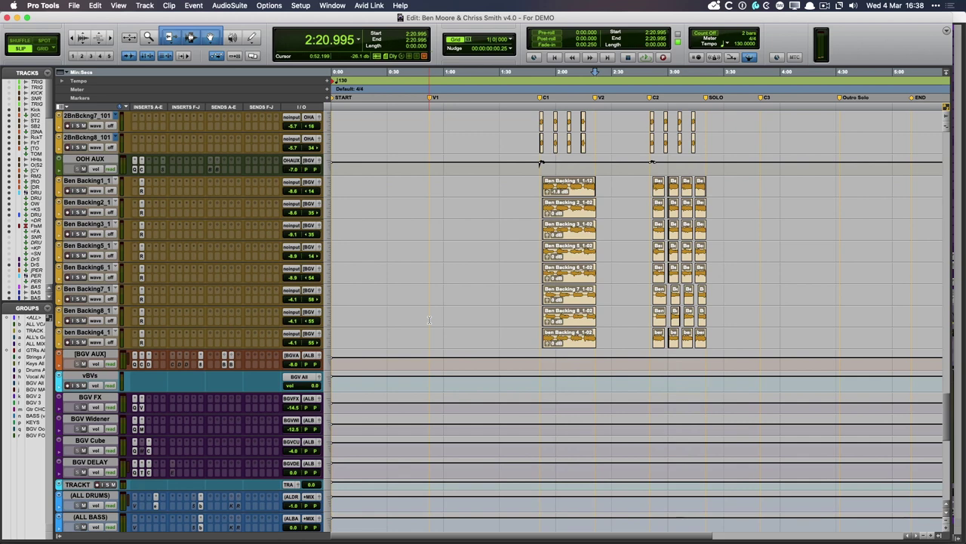
{"action": "scroll", "coordinate": [429, 319], "scroll_direction": "down", "scroll_amount": 11}
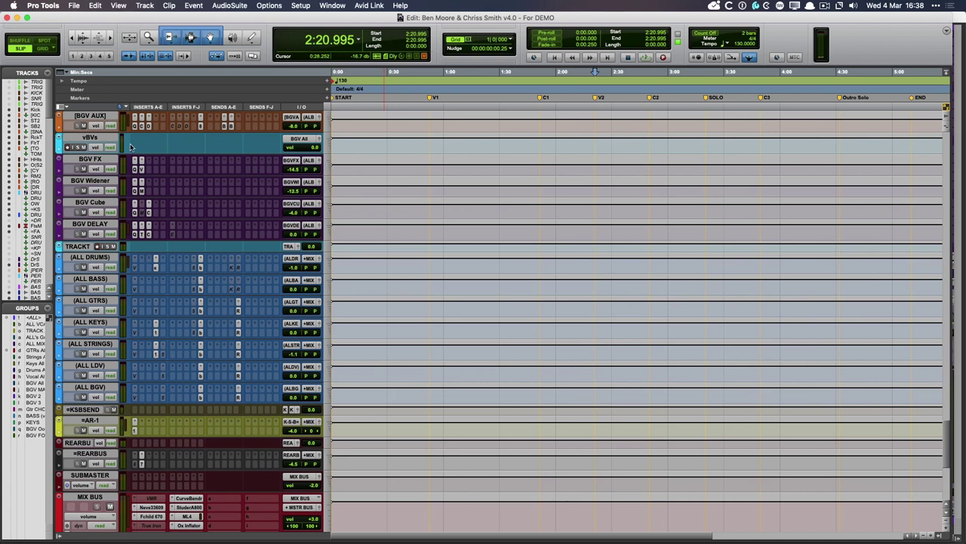
{"action": "scroll", "coordinate": [201, 209], "scroll_direction": "up", "scroll_amount": 1}
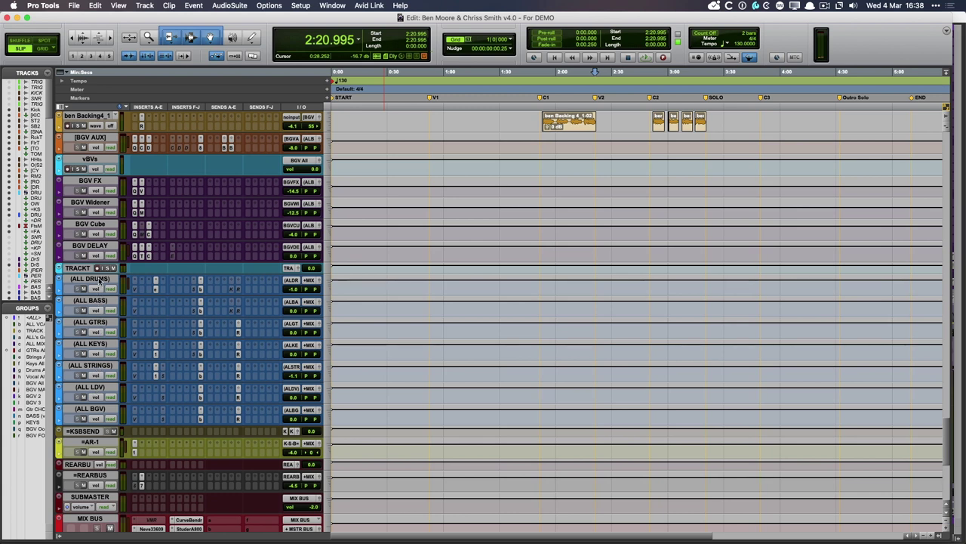
{"action": "left_click", "coordinate": [298, 311], "text": "alt"}
{"action": "scroll", "coordinate": [97, 397], "scroll_direction": "down", "scroll_amount": 6}
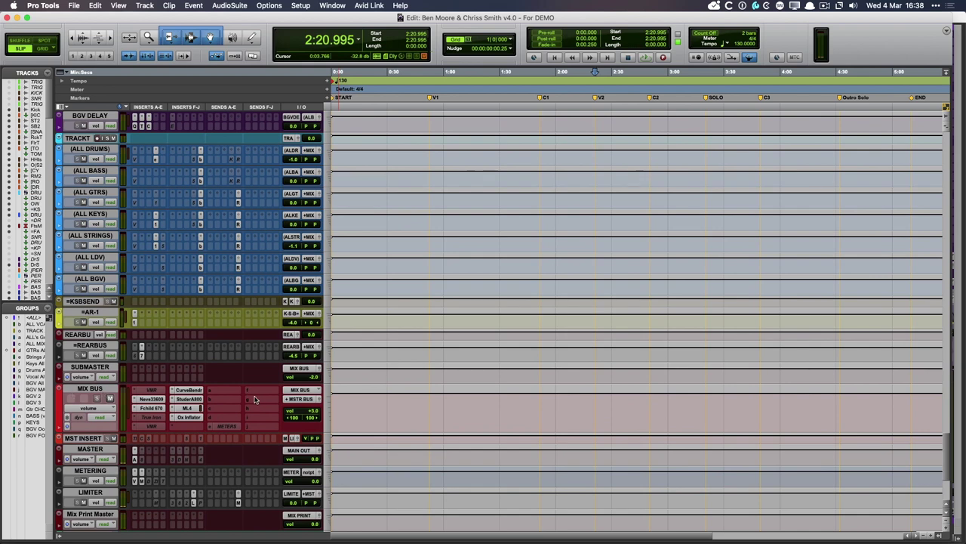
{"action": "scroll", "coordinate": [255, 399], "scroll_direction": "up", "scroll_amount": 20}
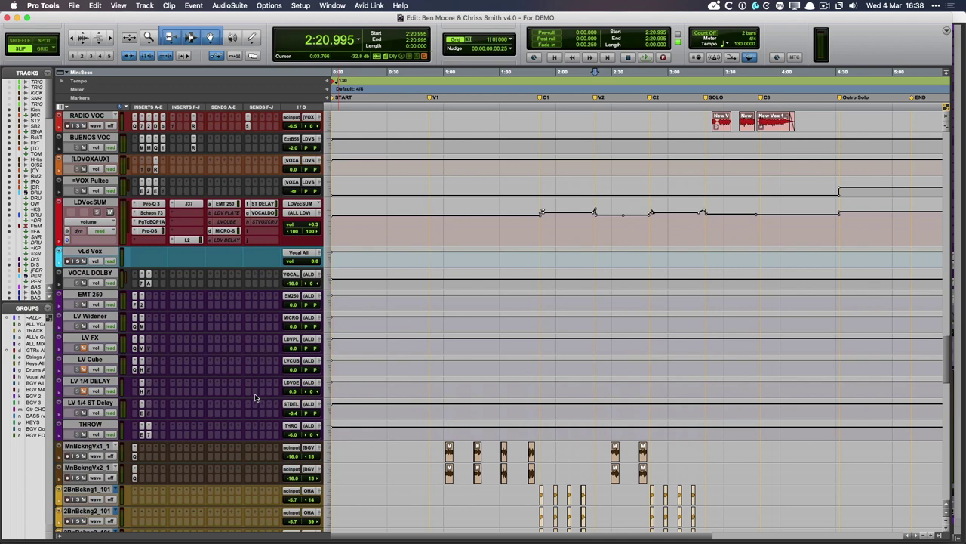
{"action": "scroll", "coordinate": [255, 396], "scroll_direction": "up", "scroll_amount": 15}
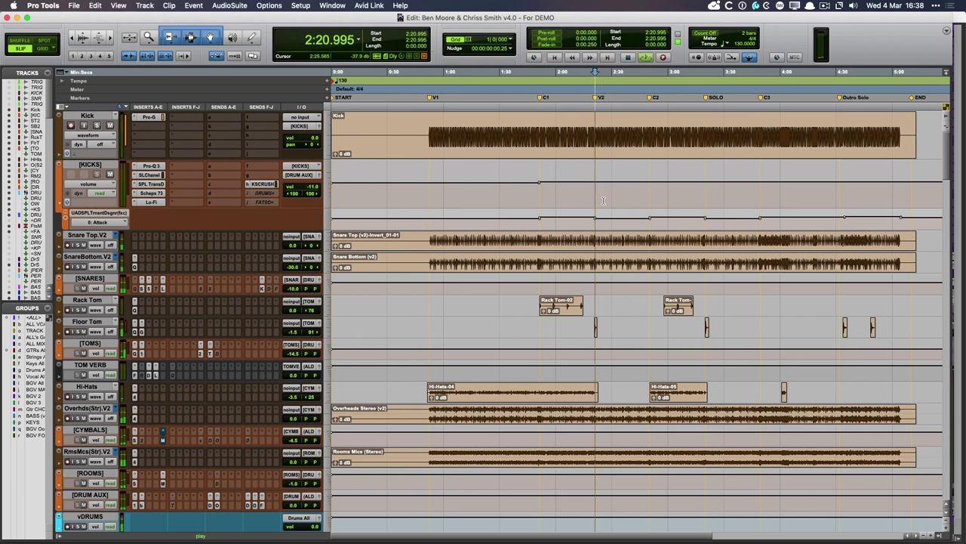
{"action": "key", "text": "space"}
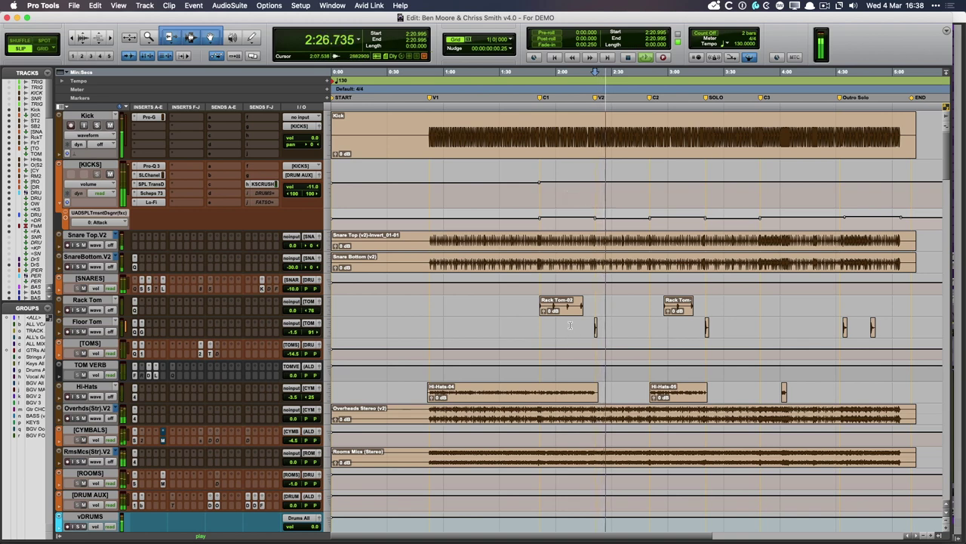
{"action": "scroll", "coordinate": [570, 325], "scroll_direction": "down", "scroll_amount": 5}
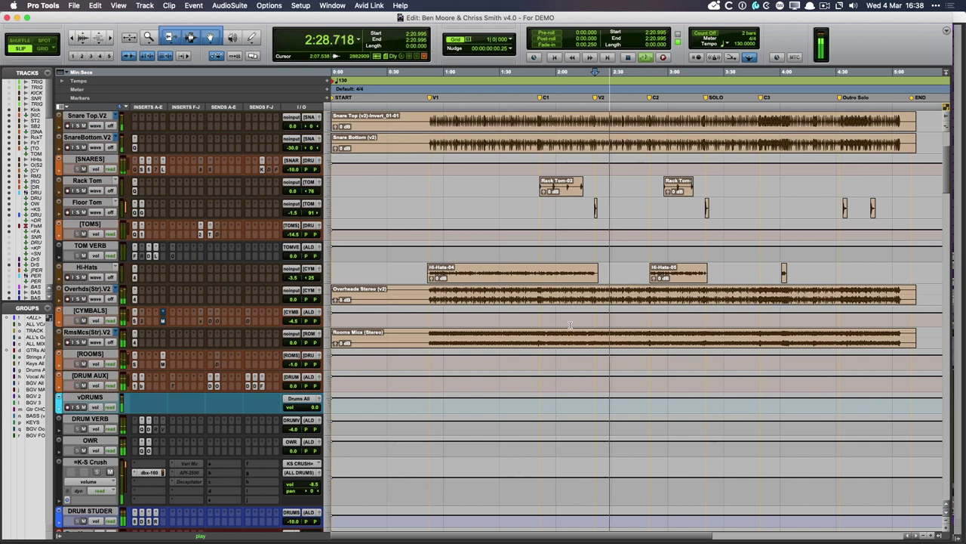
{"action": "scroll", "coordinate": [570, 325], "scroll_direction": "down", "scroll_amount": 4}
{"action": "scroll", "coordinate": [570, 326], "scroll_direction": "down", "scroll_amount": 8}
{"action": "scroll", "coordinate": [570, 325], "scroll_direction": "down", "scroll_amount": 7}
{"action": "scroll", "coordinate": [570, 325], "scroll_direction": "down", "scroll_amount": 15}
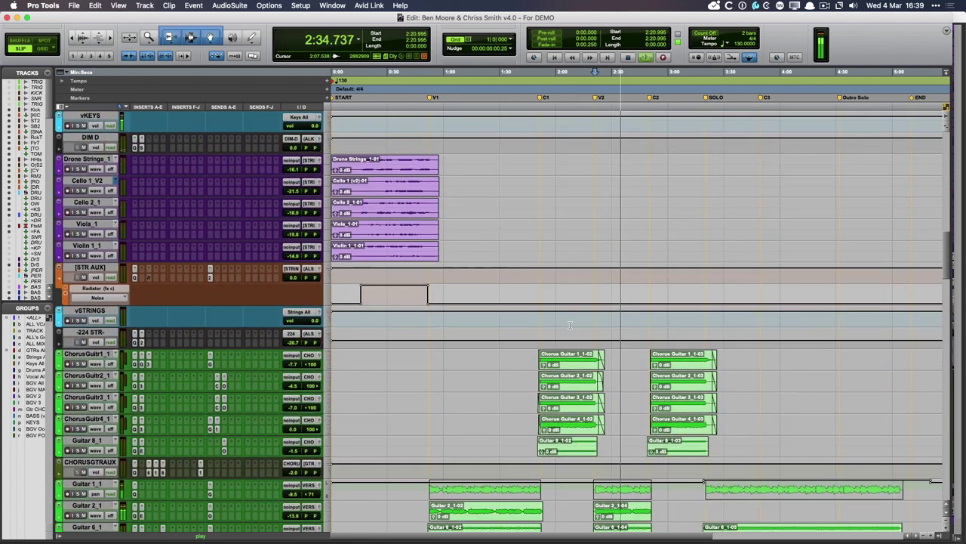
{"action": "scroll", "coordinate": [570, 326], "scroll_direction": "down", "scroll_amount": 2}
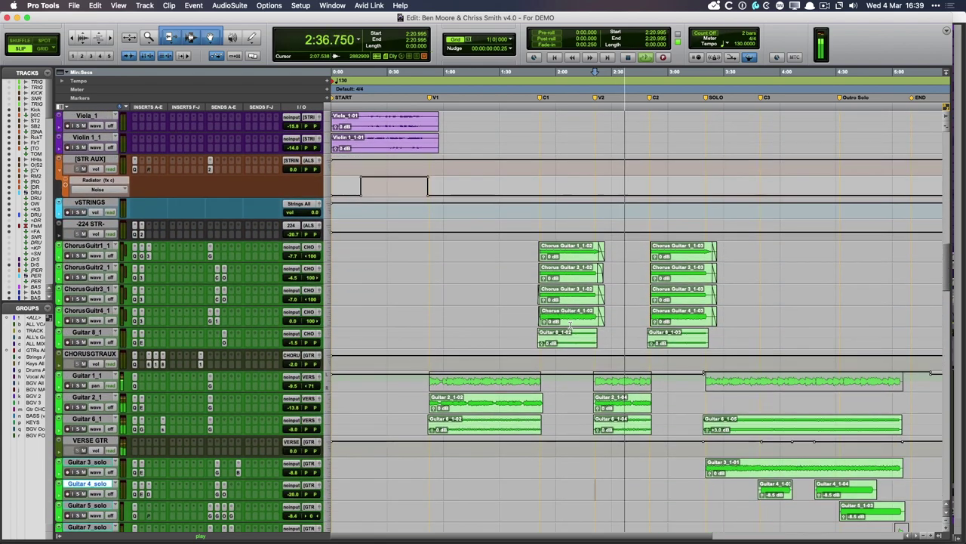
{"action": "scroll", "coordinate": [570, 325], "scroll_direction": "down", "scroll_amount": 12}
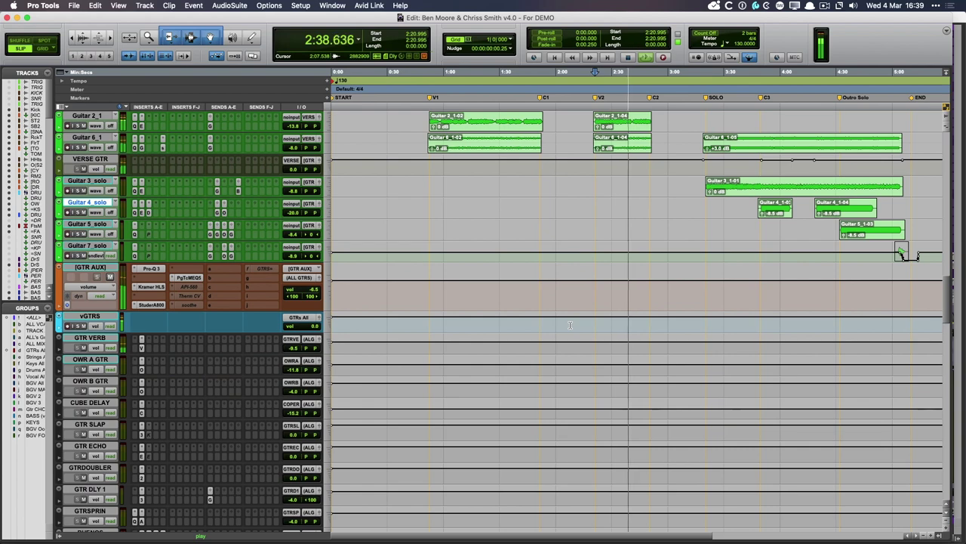
{"action": "key", "text": "space"}
{"action": "scroll", "coordinate": [500, 201], "scroll_direction": "up", "scroll_amount": 20}
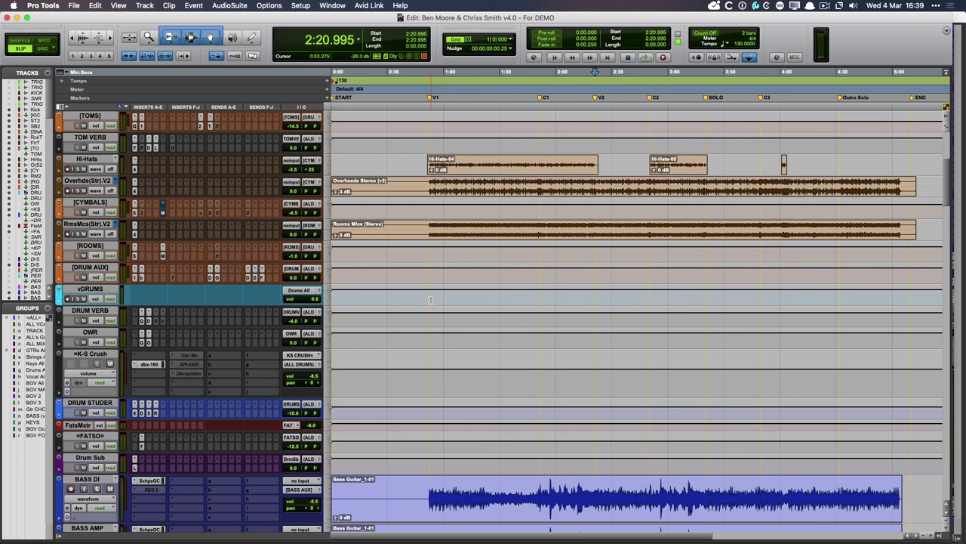
Step: Scroll the Edit window track list down past the strings to the electric guitar tracks
{"action": "scroll", "coordinate": [431, 300], "scroll_direction": "up", "scroll_amount": 10}
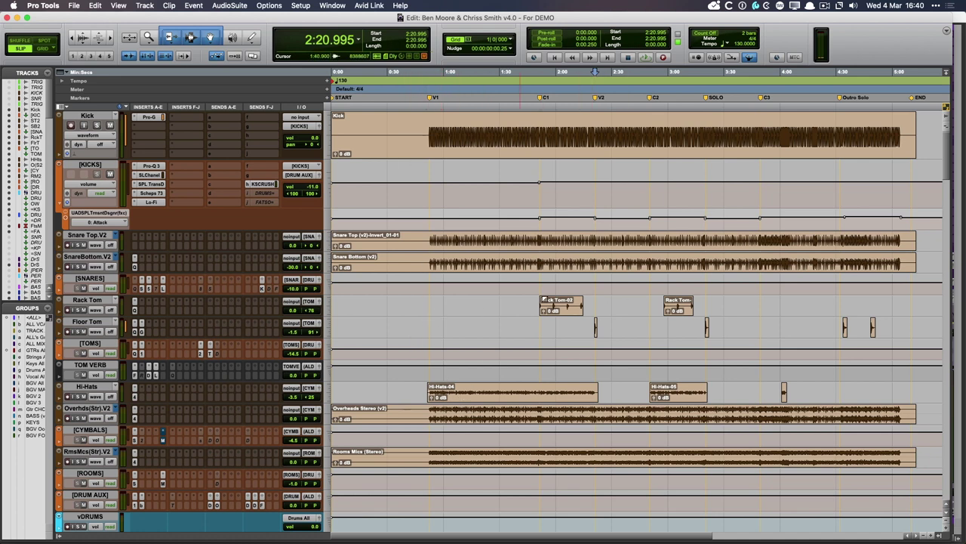
{"action": "scroll", "coordinate": [420, 467], "scroll_direction": "down", "scroll_amount": 14}
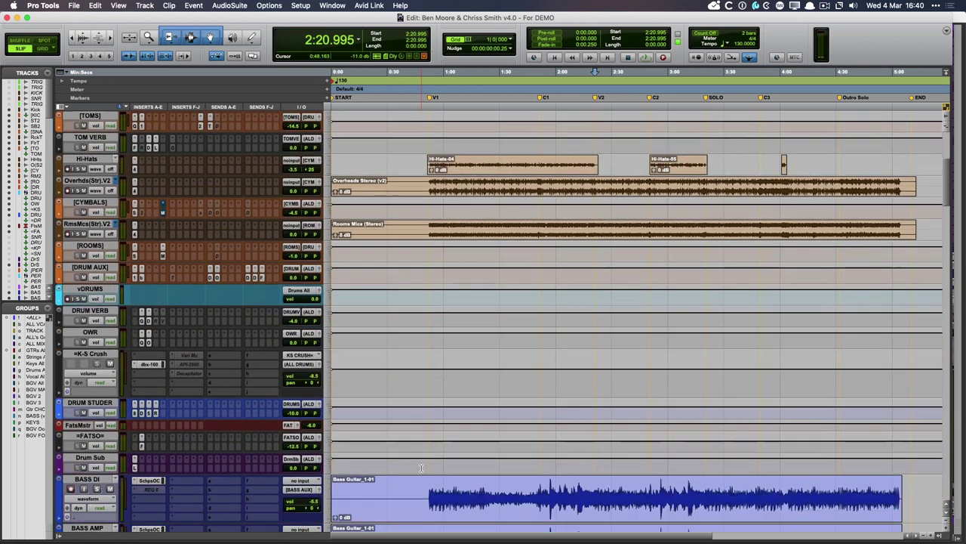
{"action": "scroll", "coordinate": [421, 467], "scroll_direction": "down", "scroll_amount": 3}
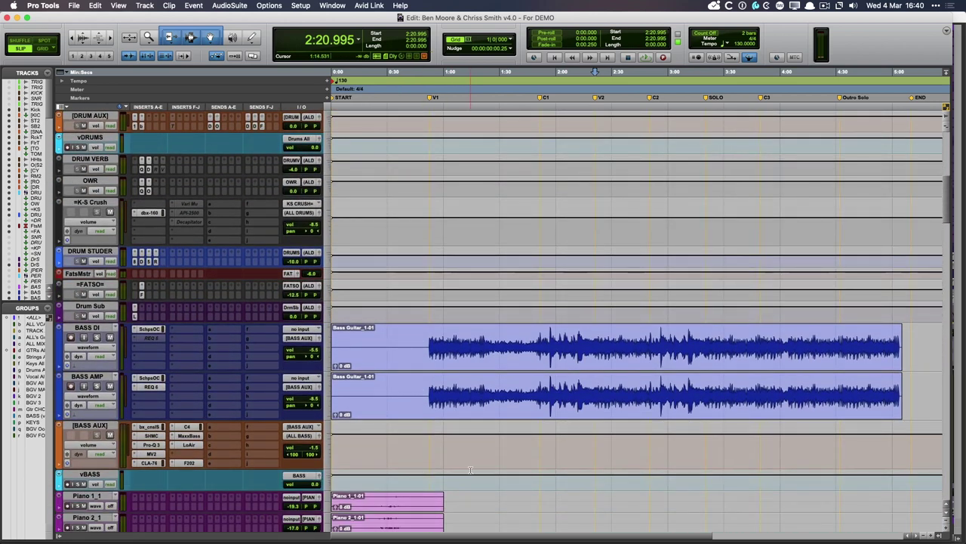
{"action": "scroll", "coordinate": [472, 472], "scroll_direction": "down", "scroll_amount": 7}
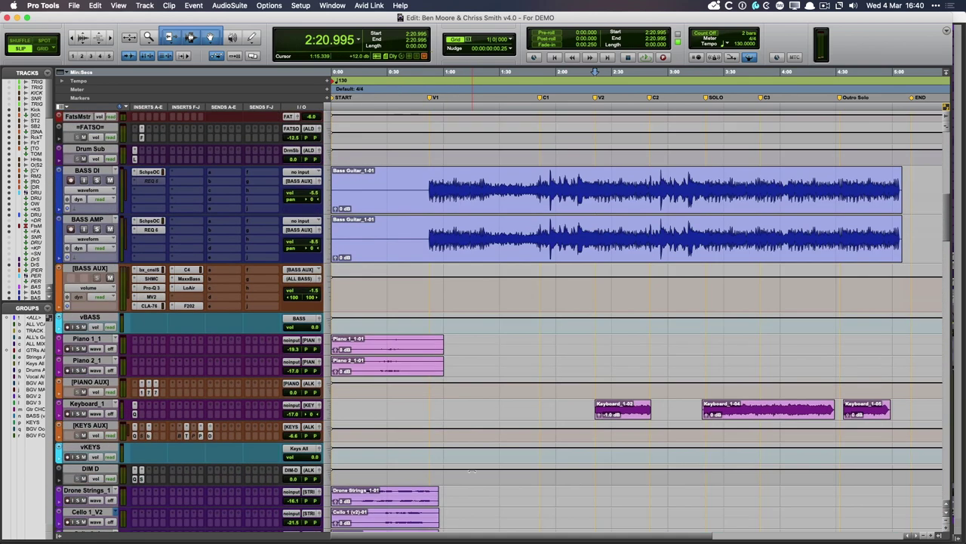
{"action": "scroll", "coordinate": [472, 472], "scroll_direction": "down", "scroll_amount": 15}
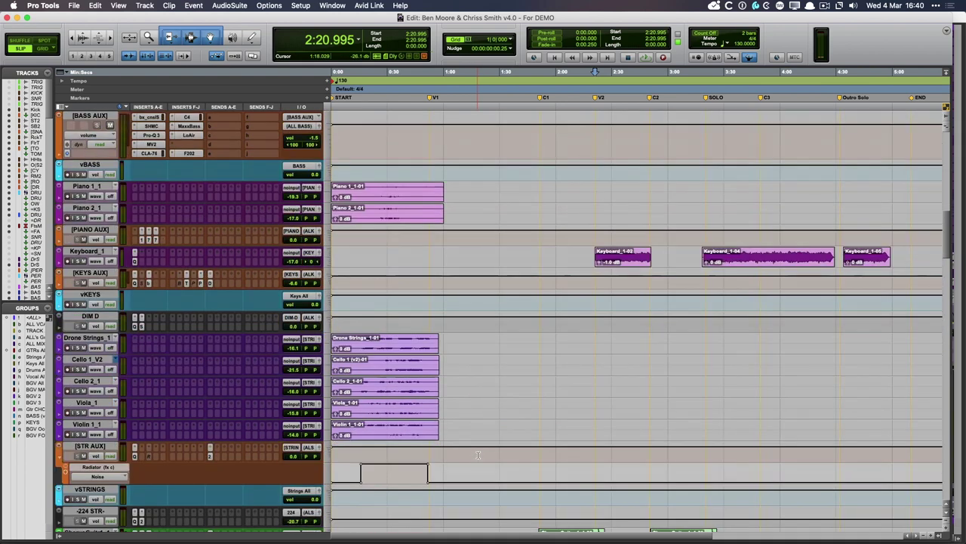
{"action": "scroll", "coordinate": [478, 454], "scroll_direction": "down", "scroll_amount": 7}
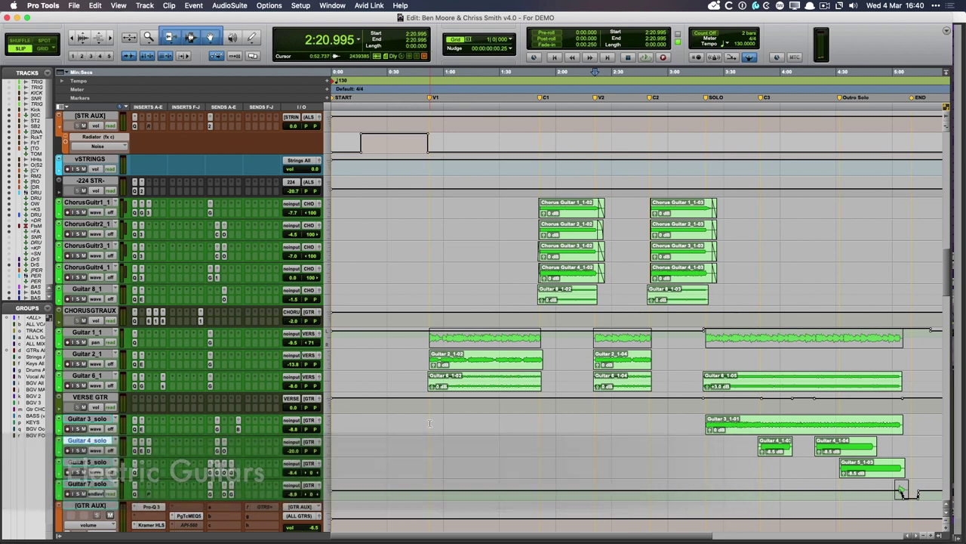
{"action": "scroll", "coordinate": [429, 423], "scroll_direction": "down", "scroll_amount": 1}
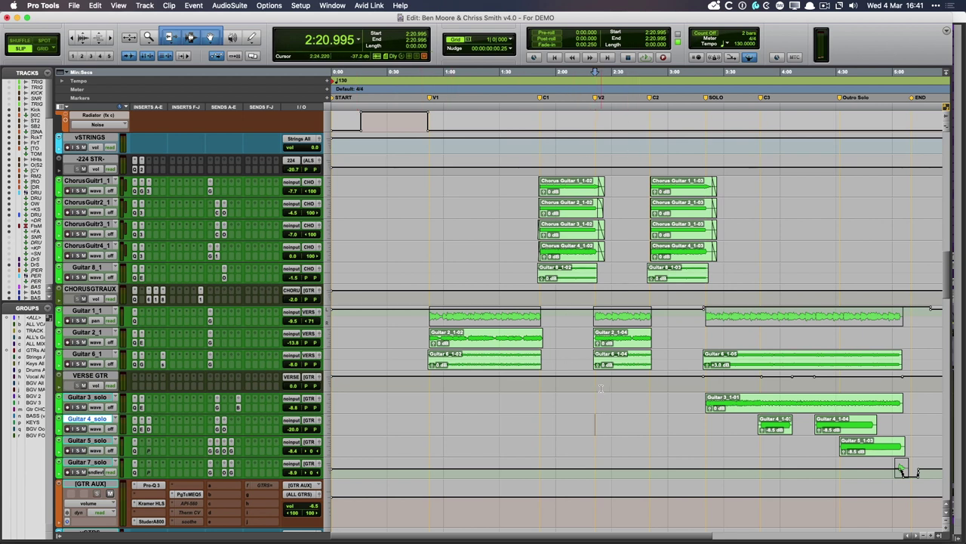
Step: Select 2:21.798–2:50.589 on VERSE GTR and review the Pro-Q 3 curves on Guitars 1_1, 2_1, 6_1
{"action": "left_click_drag", "start_coordinate": [597, 387], "coordinate": [650, 390]}
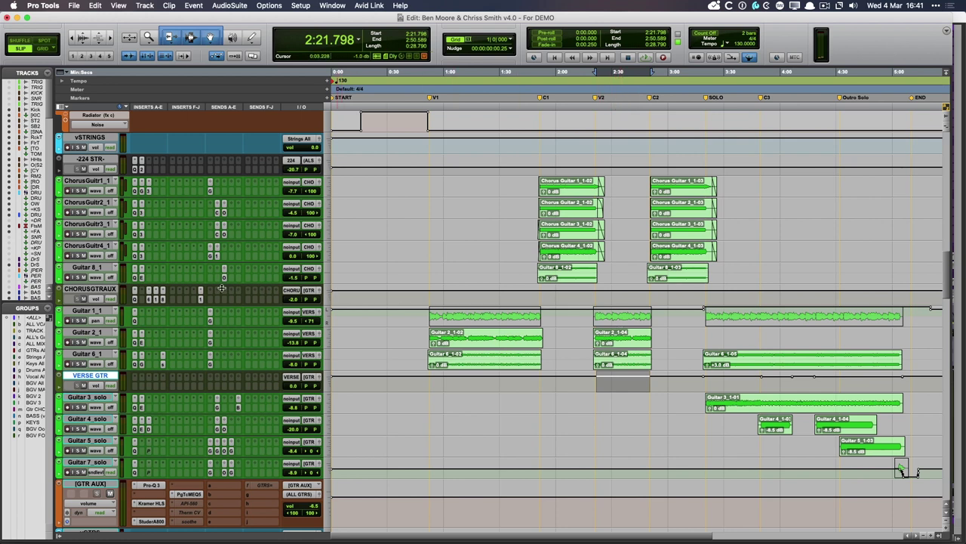
{"action": "left_click", "coordinate": [135, 321]}
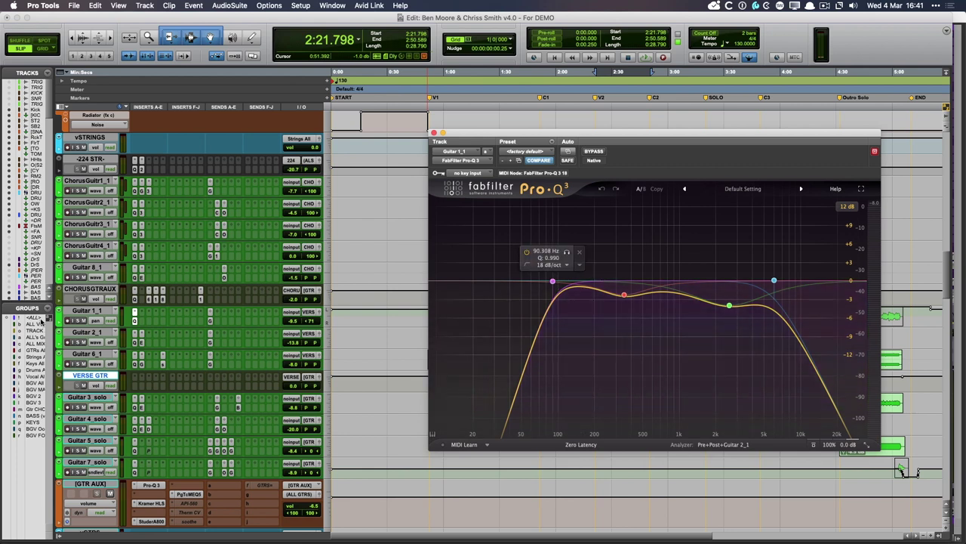
{"action": "left_click", "coordinate": [135, 333]}
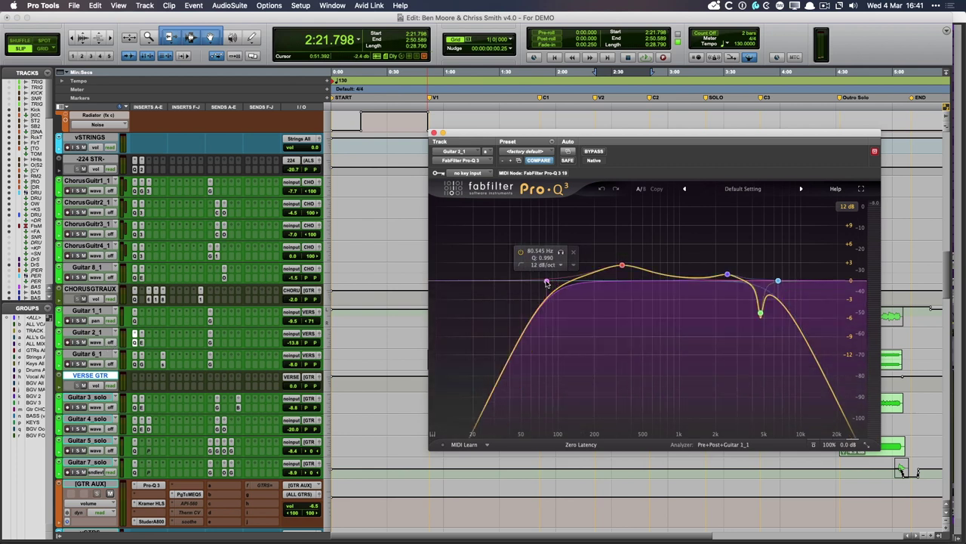
{"action": "left_click", "coordinate": [136, 364]}
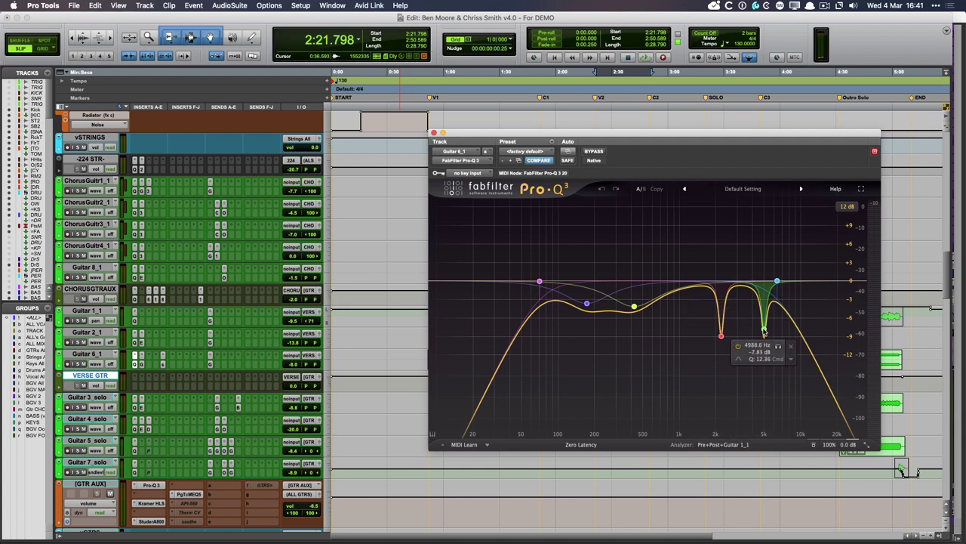
{"action": "left_click", "coordinate": [433, 133]}
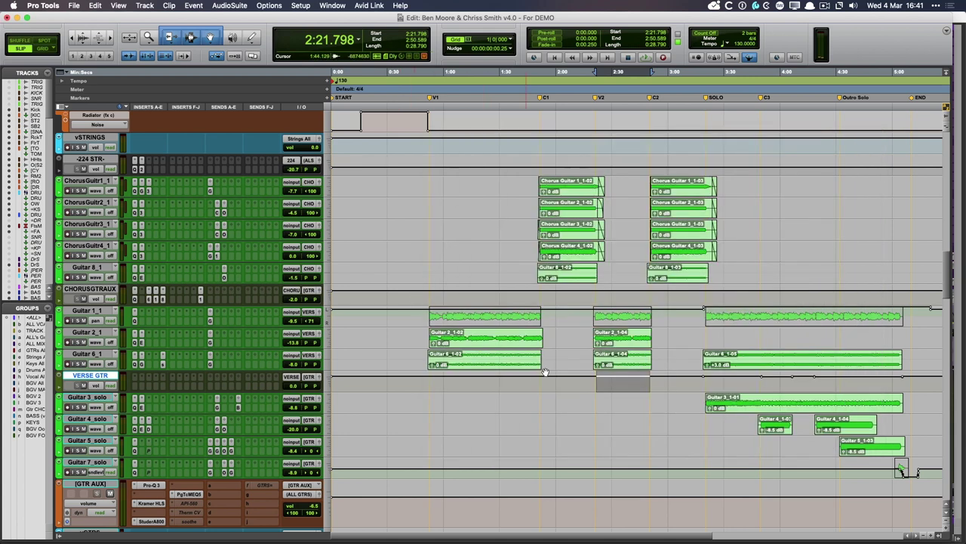
Step: Play and stop the selected guitar section, then scroll back up to the bass tracks
{"action": "scroll", "coordinate": [598, 412], "scroll_direction": "down", "scroll_amount": 4}
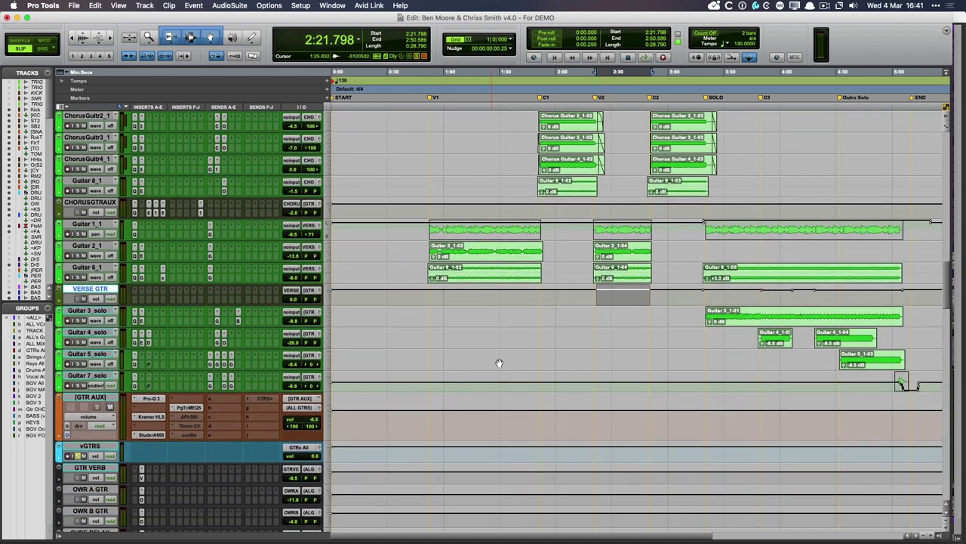
{"action": "key", "text": "space"}
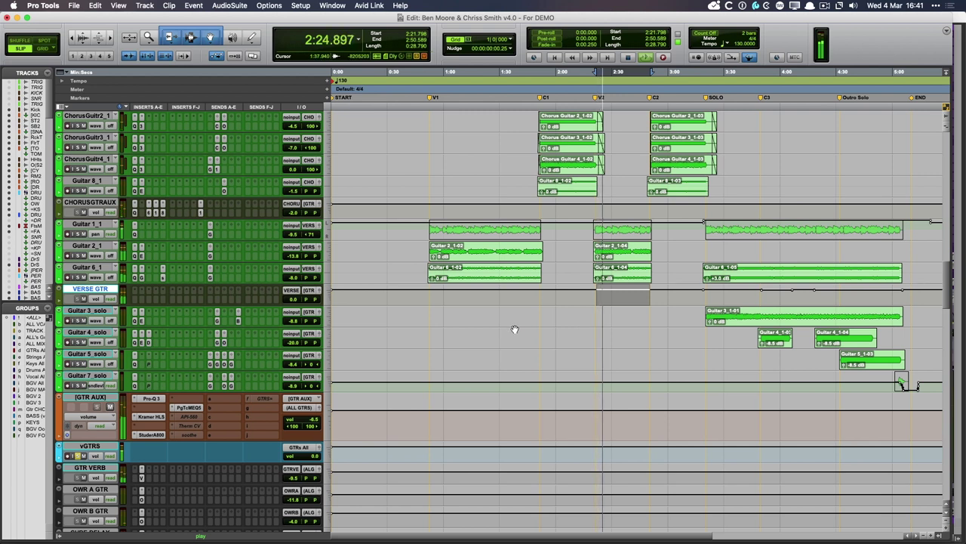
{"action": "scroll", "coordinate": [453, 244], "scroll_direction": "up", "scroll_amount": 3}
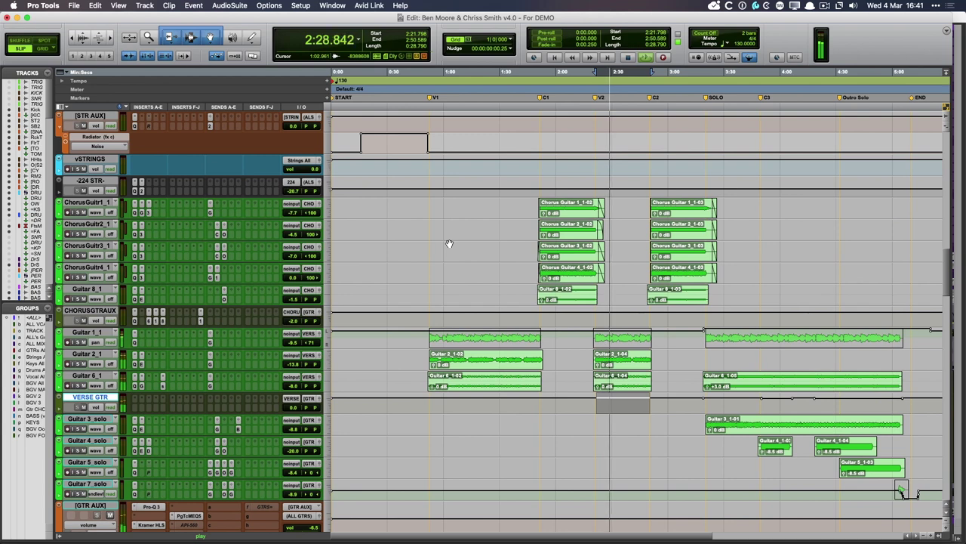
{"action": "key", "text": "space"}
{"action": "scroll", "coordinate": [451, 244], "scroll_direction": "up", "scroll_amount": 2}
{"action": "scroll", "coordinate": [450, 244], "scroll_direction": "up", "scroll_amount": 10}
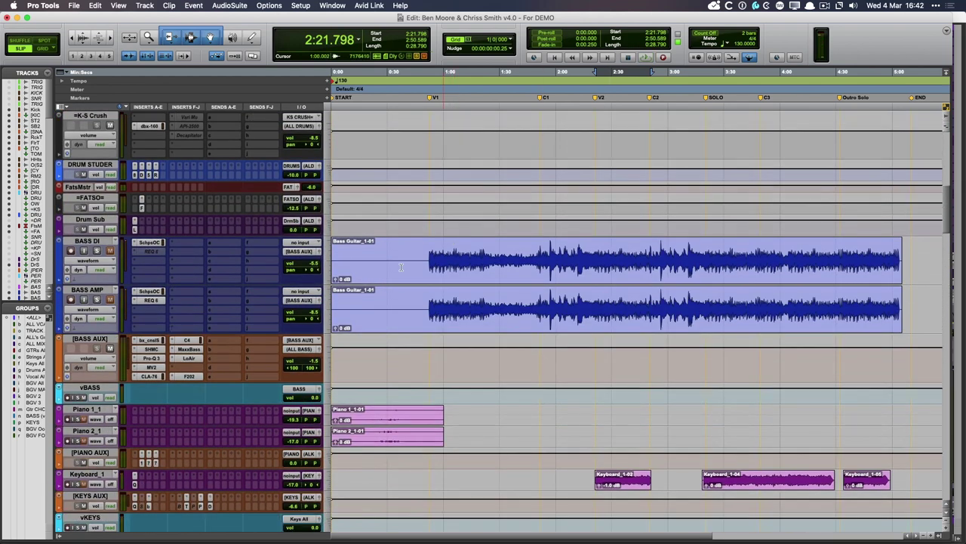
Step: Solo the vBASS group and play the section, then stop it
{"action": "left_click", "coordinate": [78, 397]}
{"action": "key", "text": "space"}
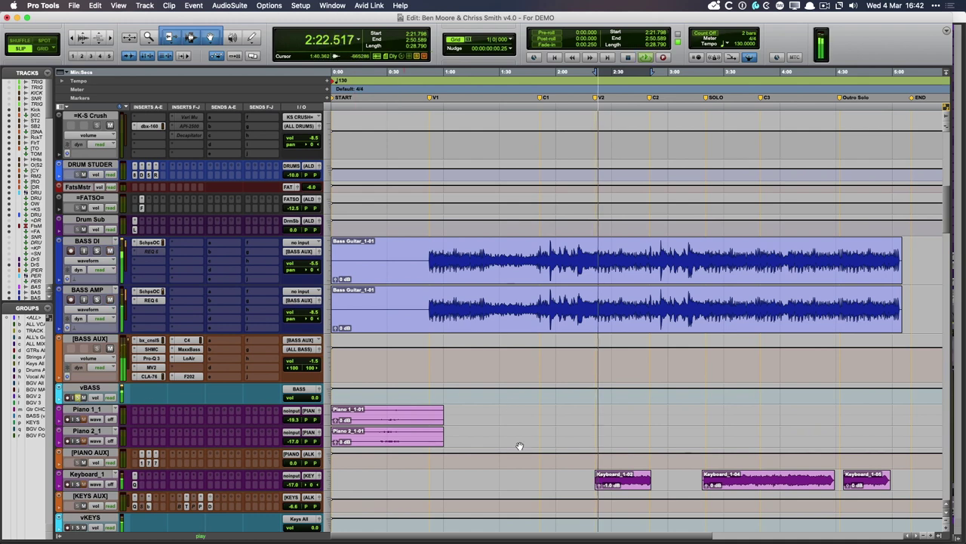
{"action": "scroll", "coordinate": [520, 447], "scroll_direction": "down", "scroll_amount": 5}
{"action": "scroll", "coordinate": [519, 446], "scroll_direction": "down", "scroll_amount": 4}
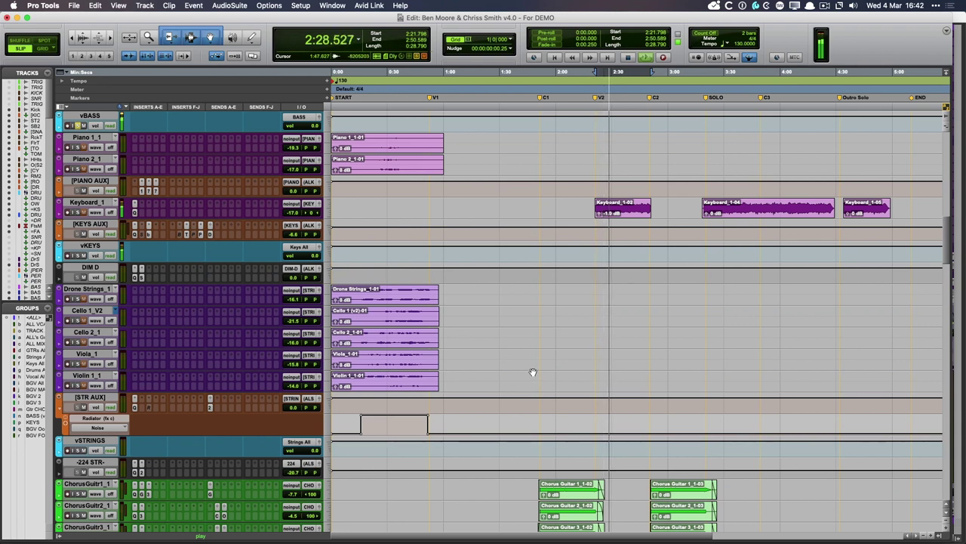
{"action": "key", "text": "space"}
Step: Scroll through the session and settle on the bass, piano and keyboard tracks
{"action": "scroll", "coordinate": [492, 506], "scroll_direction": "down", "scroll_amount": 4}
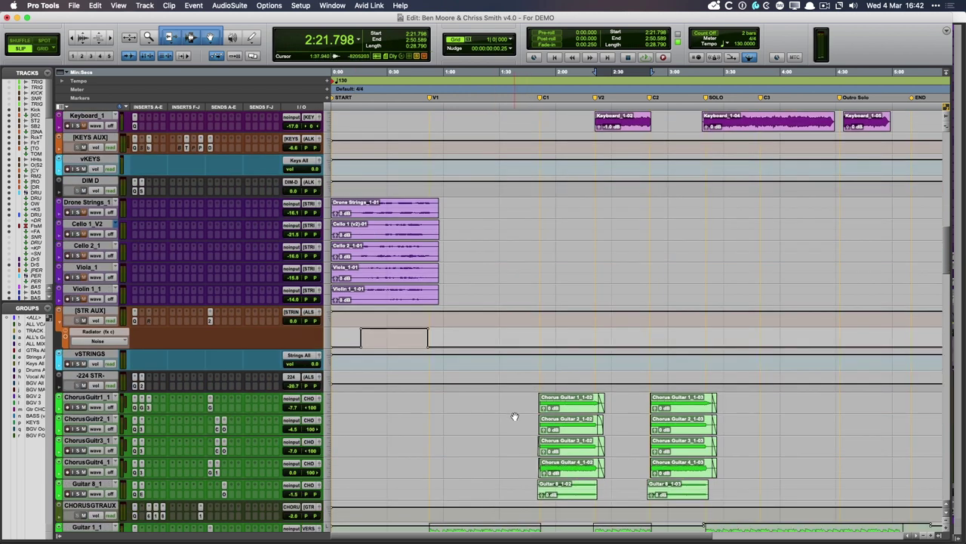
{"action": "scroll", "coordinate": [513, 421], "scroll_direction": "down", "scroll_amount": 12}
{"action": "scroll", "coordinate": [393, 360], "scroll_direction": "down", "scroll_amount": 2}
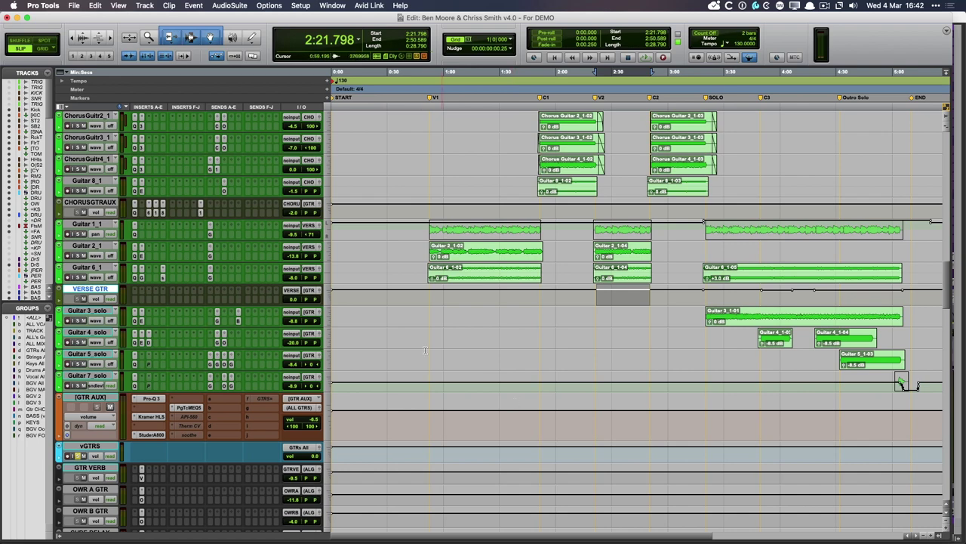
{"action": "scroll", "coordinate": [379, 379], "scroll_direction": "up", "scroll_amount": 10}
{"action": "scroll", "coordinate": [66, 481], "scroll_direction": "down", "scroll_amount": 7}
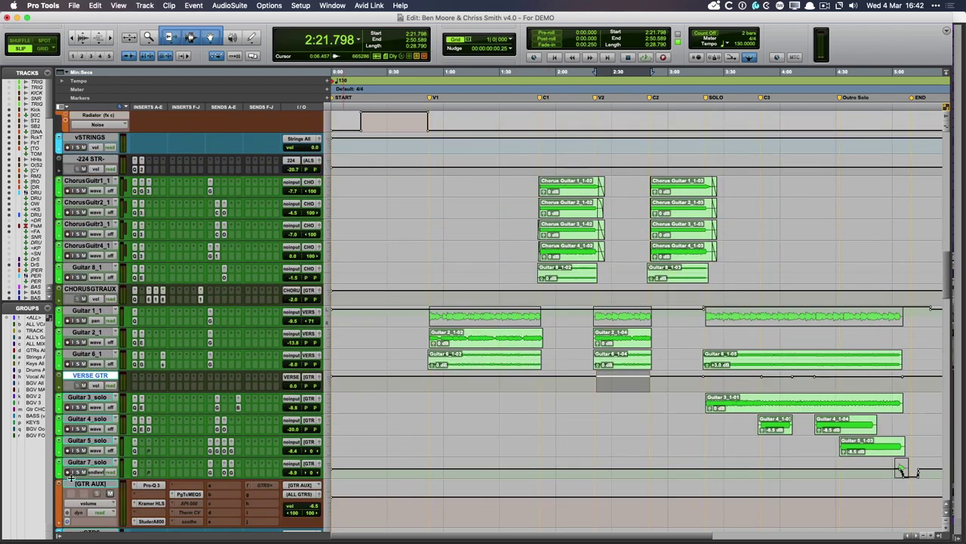
{"action": "scroll", "coordinate": [71, 477], "scroll_direction": "down", "scroll_amount": 5}
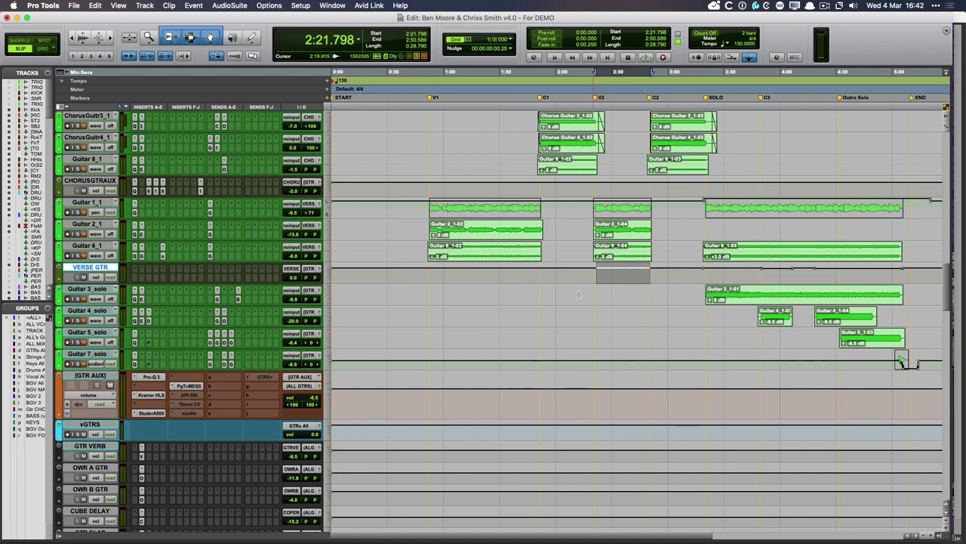
{"action": "scroll", "coordinate": [562, 294], "scroll_direction": "up", "scroll_amount": 15}
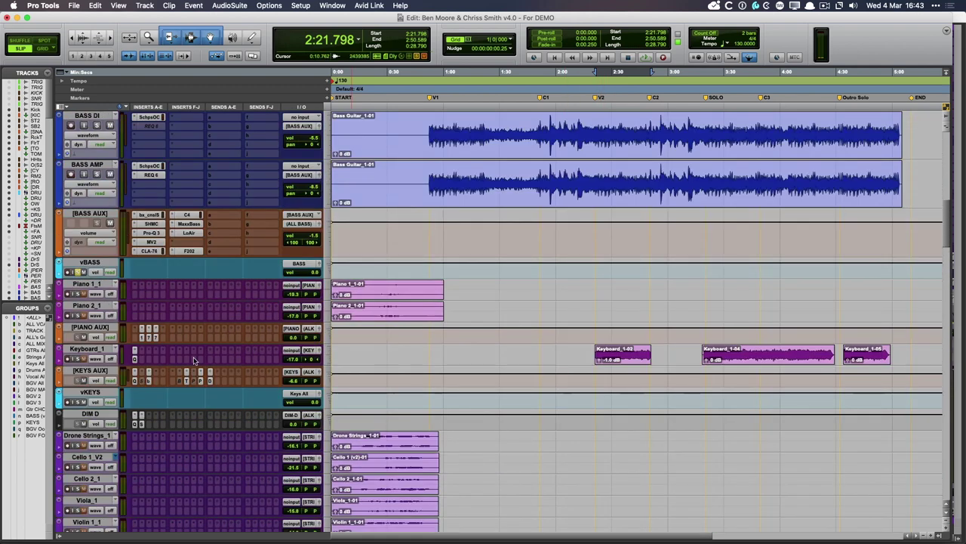
Step: Check the Pro-Q 3 EQ on Keyboard_1 and close it again
{"action": "left_click", "coordinate": [135, 354]}
{"action": "mouse_move", "coordinate": [603, 282]}
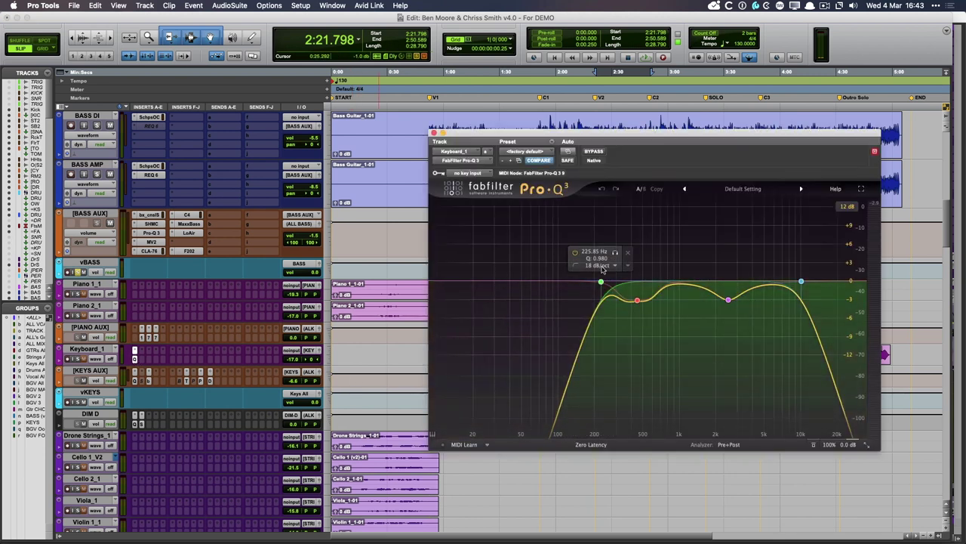
{"action": "left_click", "coordinate": [433, 134]}
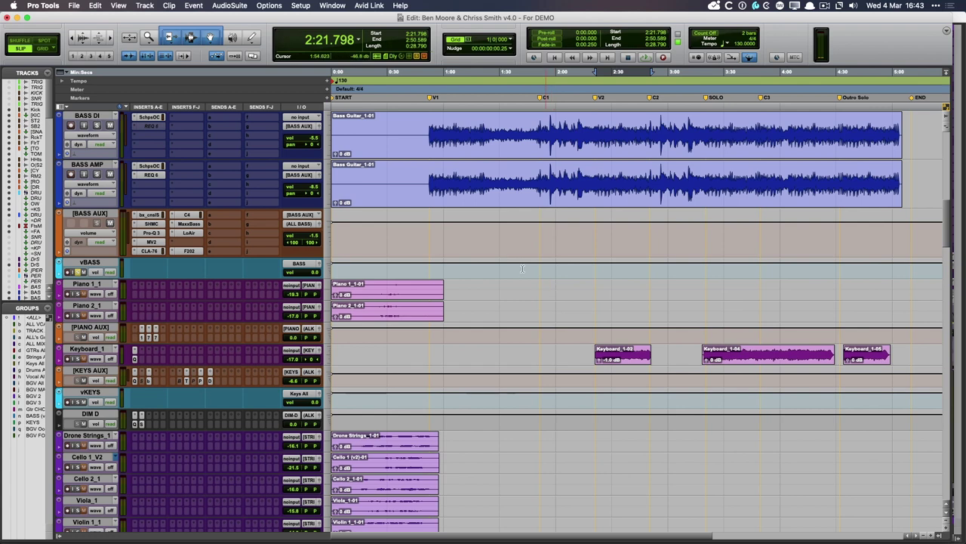
Step: Look over the Kick and [KICKS] tracks, then return to Bass DI and Bass Amp
{"action": "scroll", "coordinate": [477, 285], "scroll_direction": "up", "scroll_amount": 5}
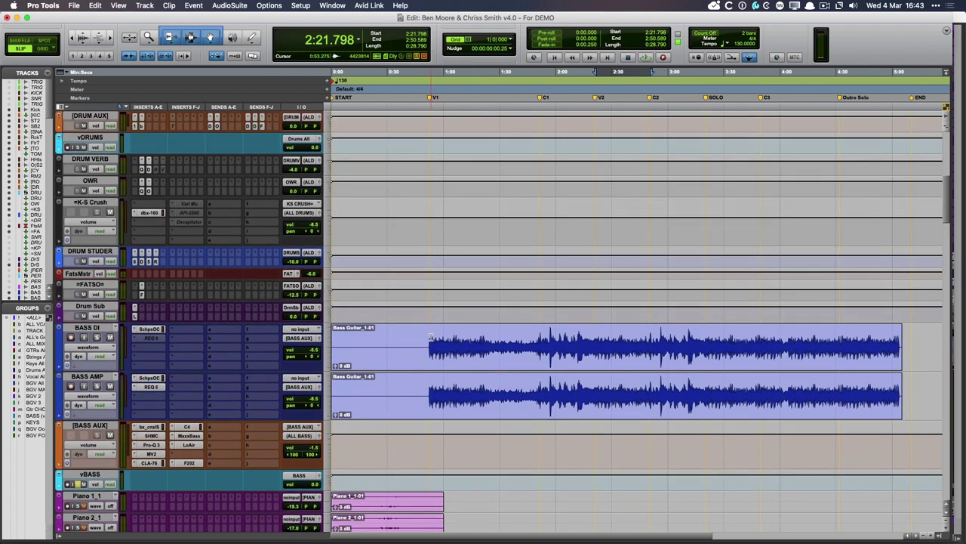
{"action": "scroll", "coordinate": [464, 262], "scroll_direction": "up", "scroll_amount": 3}
{"action": "scroll", "coordinate": [464, 262], "scroll_direction": "up", "scroll_amount": 6}
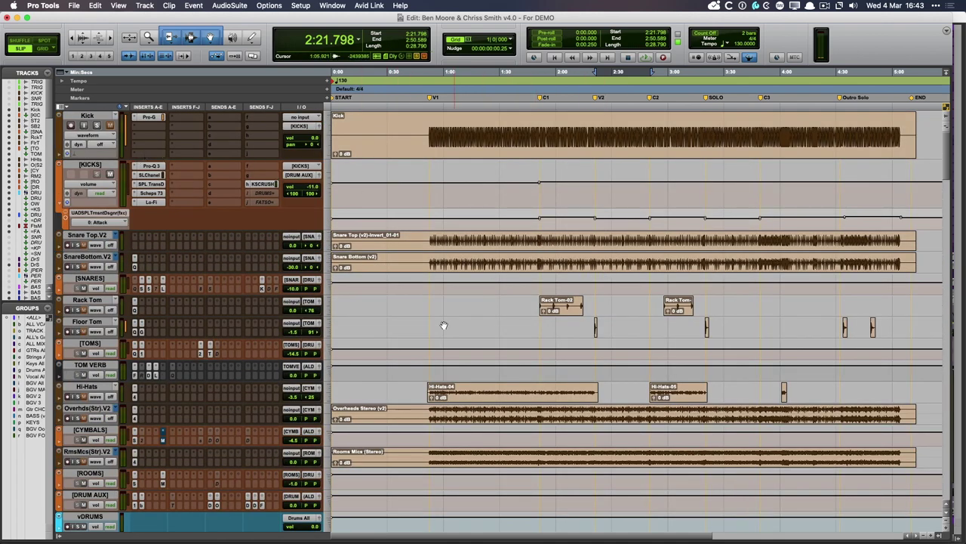
{"action": "scroll", "coordinate": [444, 330], "scroll_direction": "down", "scroll_amount": 10}
{"action": "scroll", "coordinate": [444, 331], "scroll_direction": "down", "scroll_amount": 1}
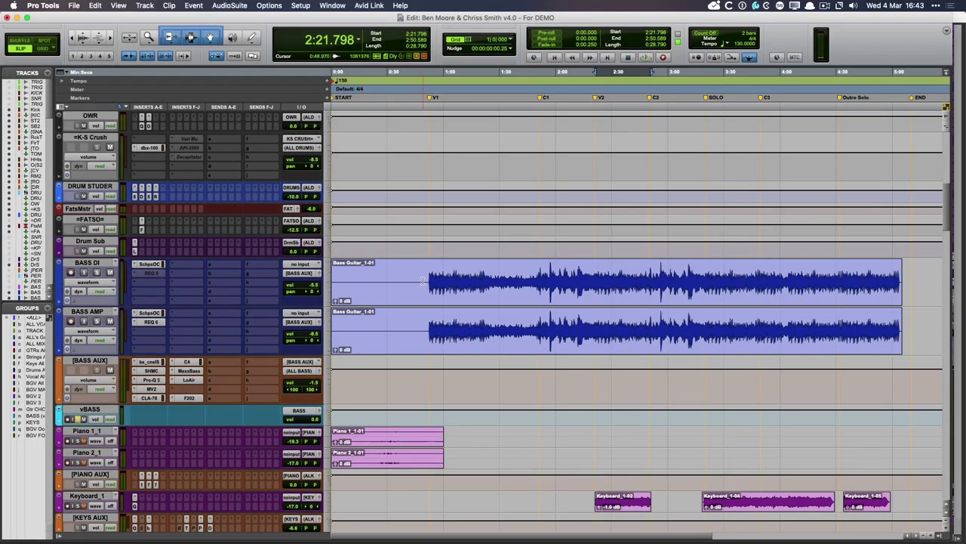
Step: Show the REQ 6 EQ on BASS AMP, solo BASS AMP and play the section
{"action": "left_click", "coordinate": [151, 322]}
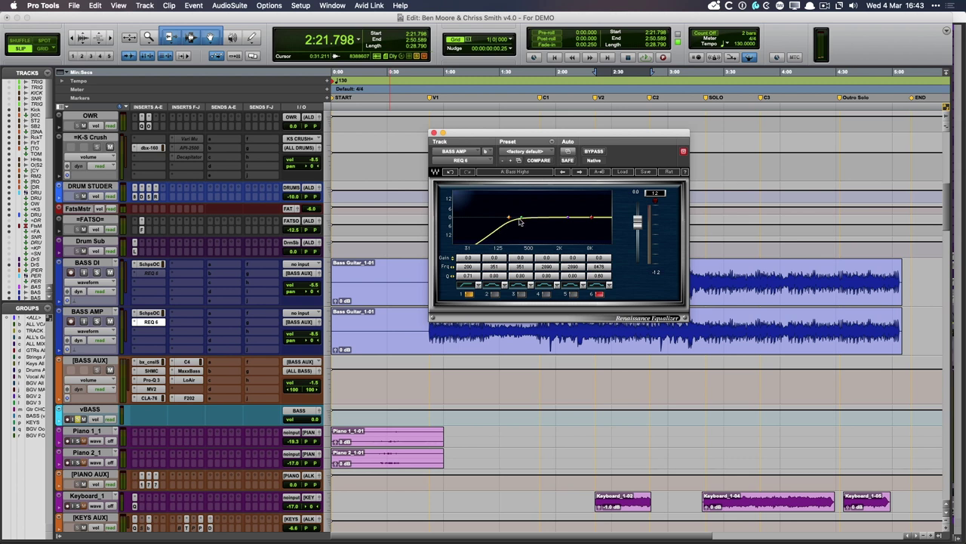
{"action": "left_click", "coordinate": [96, 321]}
{"action": "key", "text": "space"}
{"action": "scroll", "coordinate": [460, 414], "scroll_direction": "up", "scroll_amount": 1}
{"action": "scroll", "coordinate": [462, 438], "scroll_direction": "up", "scroll_amount": 1}
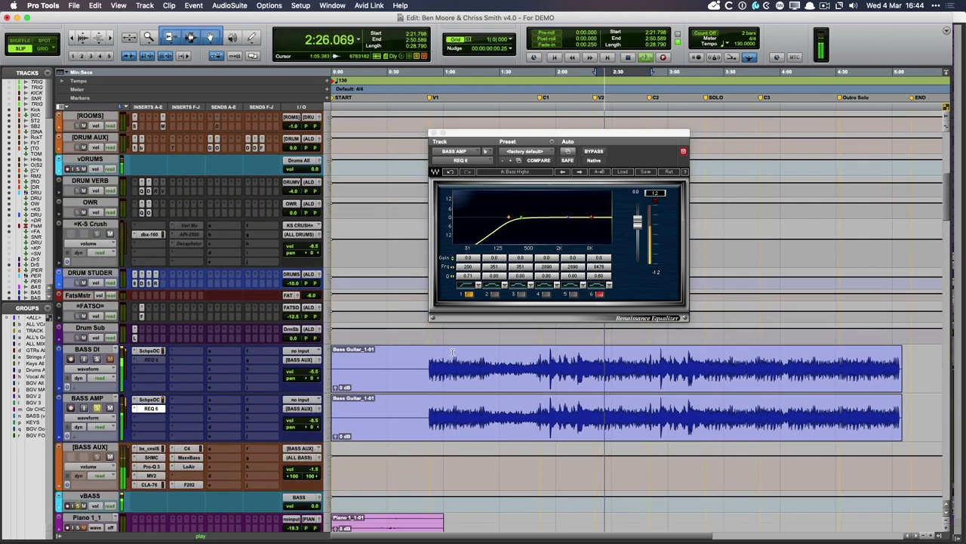
{"action": "key", "text": "space"}
Step: Move the solo from BASS AMP to BASS DI, play it, and close the REQ 6 window
{"action": "left_click", "coordinate": [96, 408]}
{"action": "left_click", "coordinate": [96, 359]}
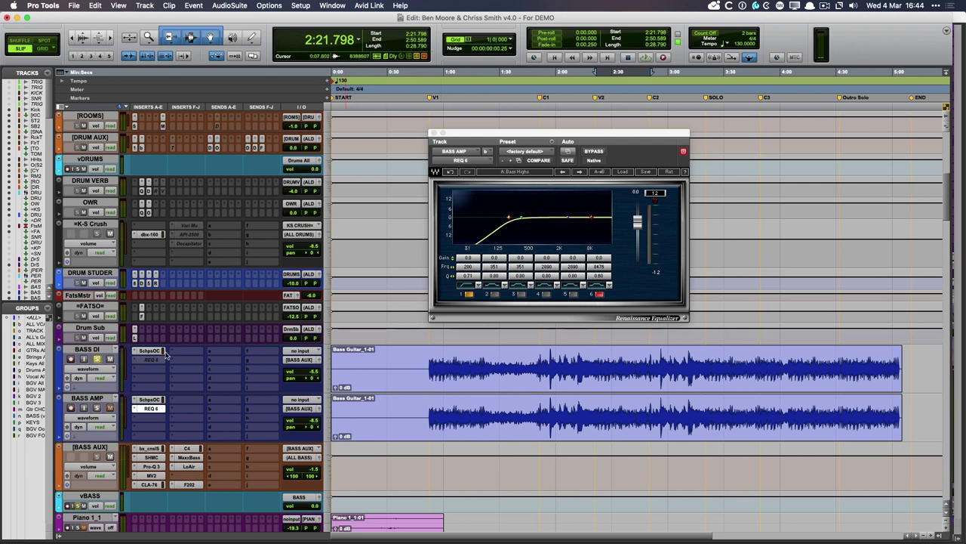
{"action": "key", "text": "space"}
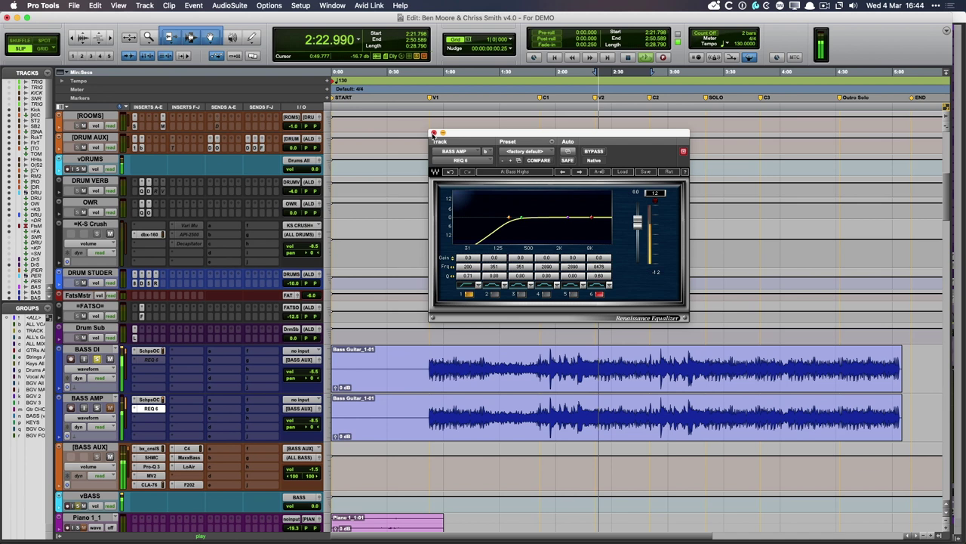
{"action": "left_click", "coordinate": [433, 133]}
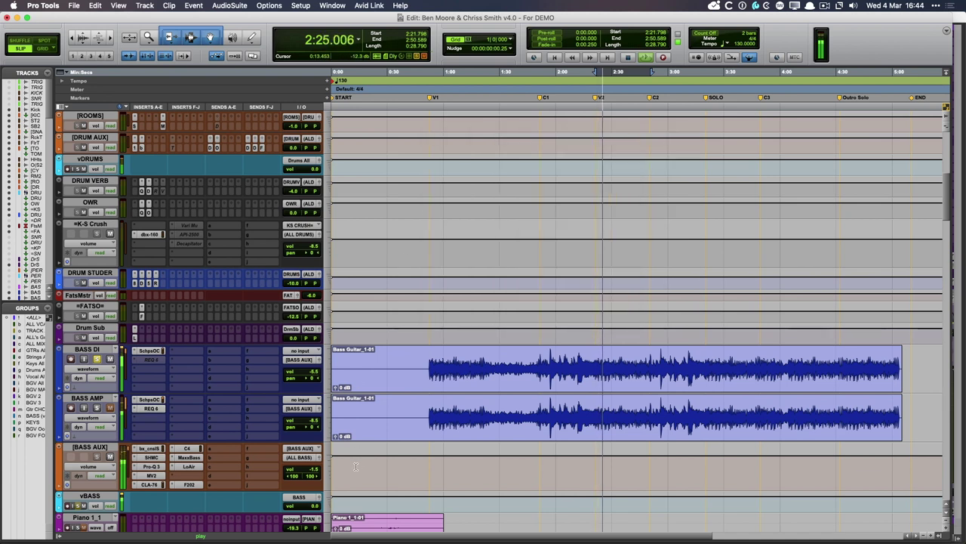
Step: Stop playback, re-solo BASS AMP, and play and stop the bass from 2:21.798
{"action": "key", "text": "space"}
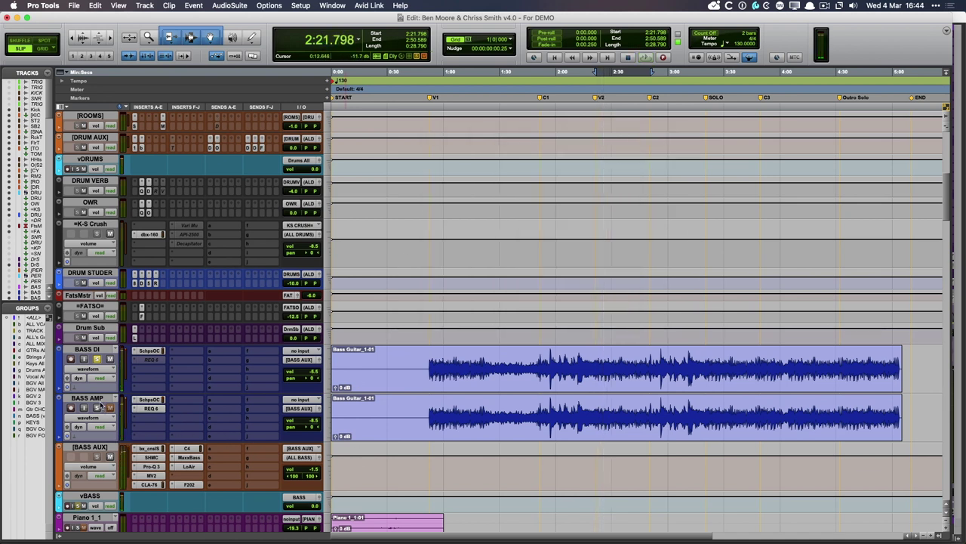
{"action": "left_click", "coordinate": [97, 408]}
{"action": "key", "text": "space"}
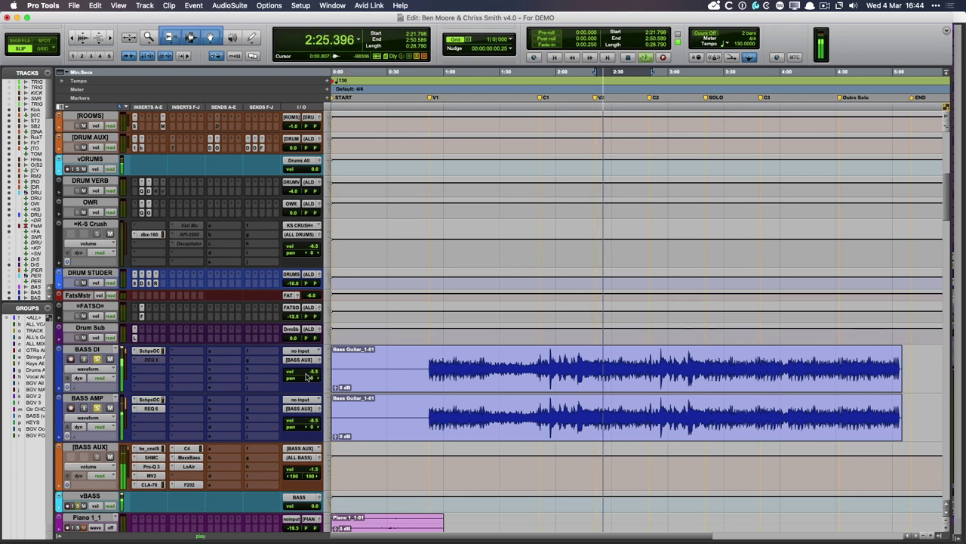
{"action": "key", "text": "space"}
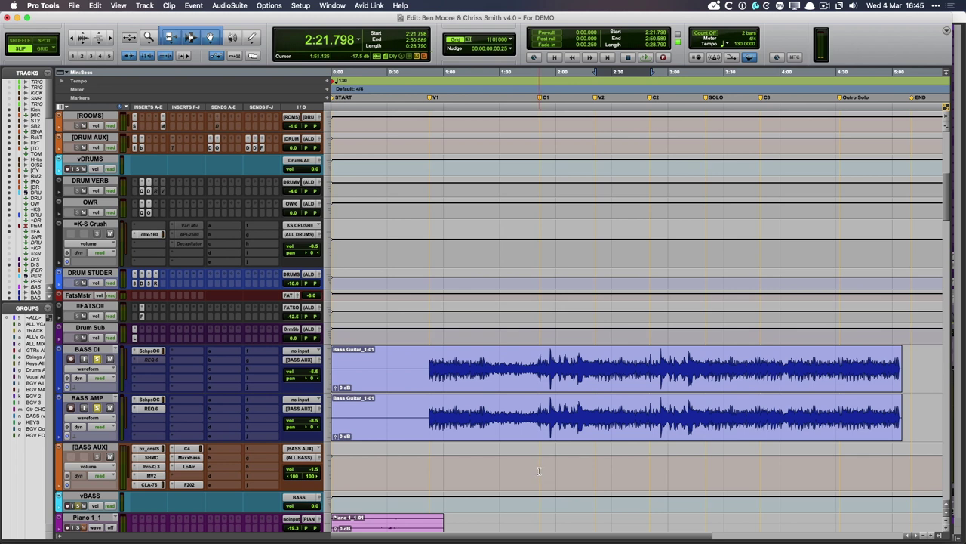
{"action": "scroll", "coordinate": [539, 471], "scroll_direction": "down", "scroll_amount": 5}
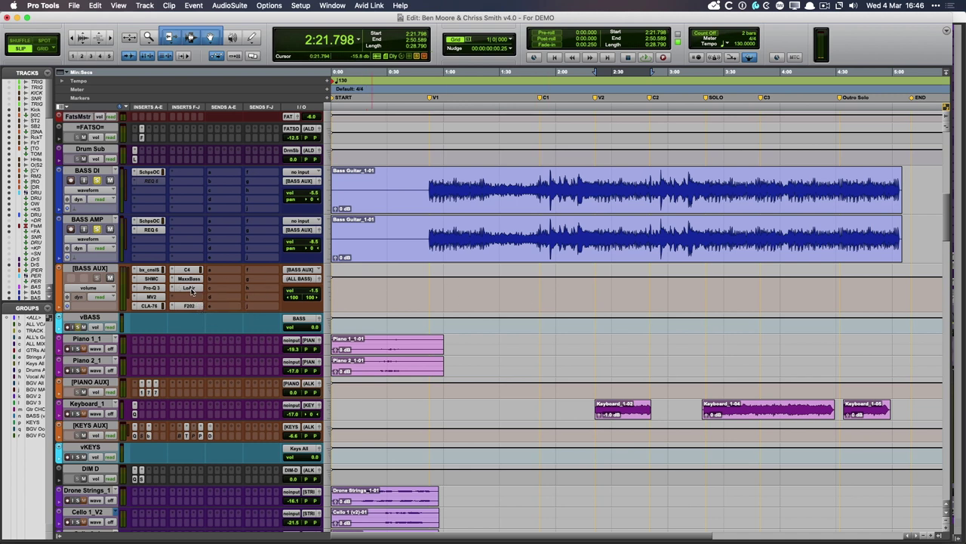
Step: Deactivate MaxxBass and LoAir on BASS AUX and play the bass without them, then stop
{"action": "left_click", "coordinate": [189, 288], "text": "ctrl+super"}
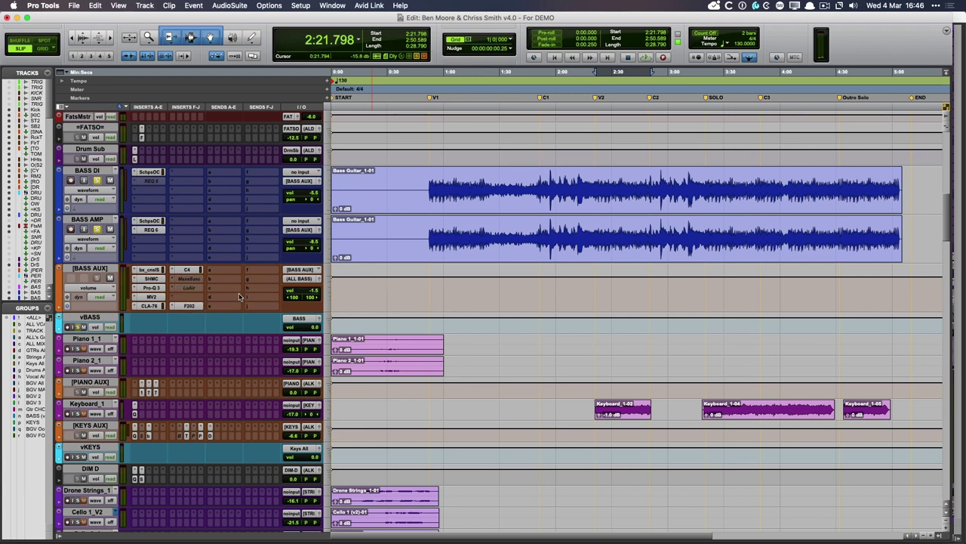
{"action": "key", "text": "space"}
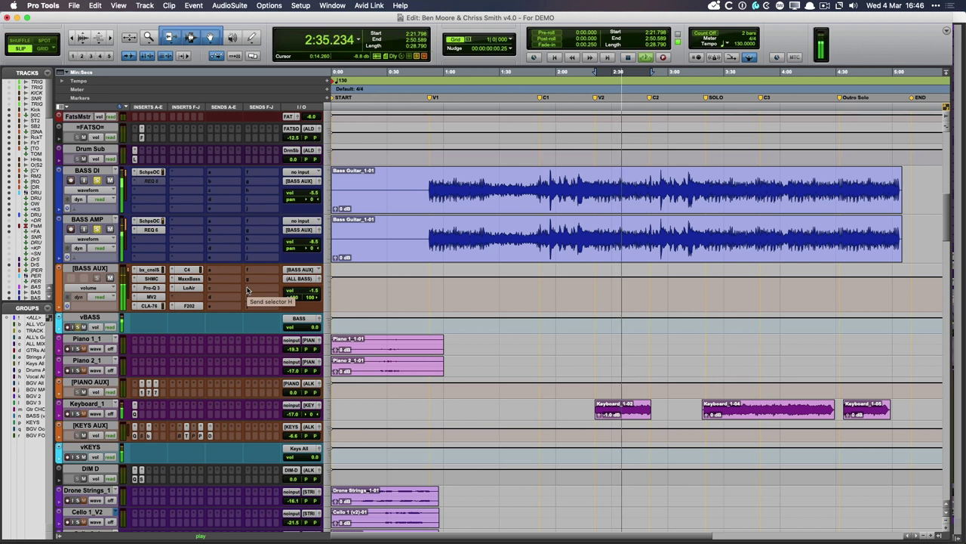
{"action": "key", "text": "space"}
{"action": "key", "text": "space"}
{"action": "key", "text": "space"}
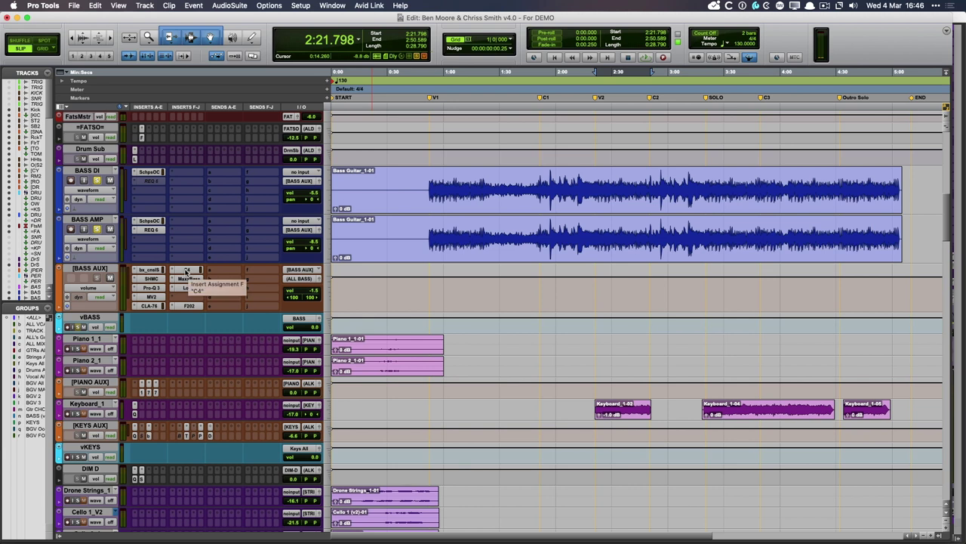
Step: Open C4 on BASS AUX and compare bypassed versus active during playback, leaving it active
{"action": "left_click", "coordinate": [187, 271]}
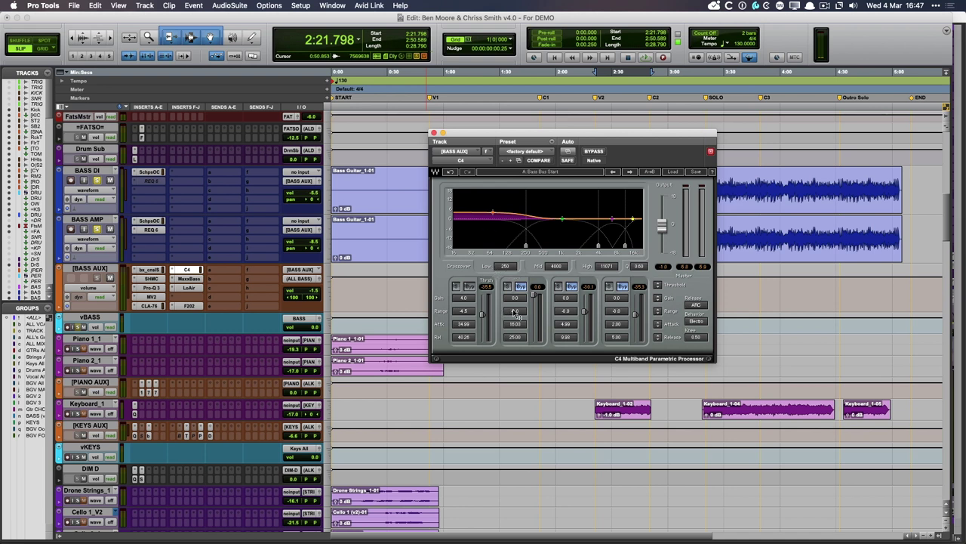
{"action": "left_click_drag", "start_coordinate": [568, 133], "coordinate": [553, 268]}
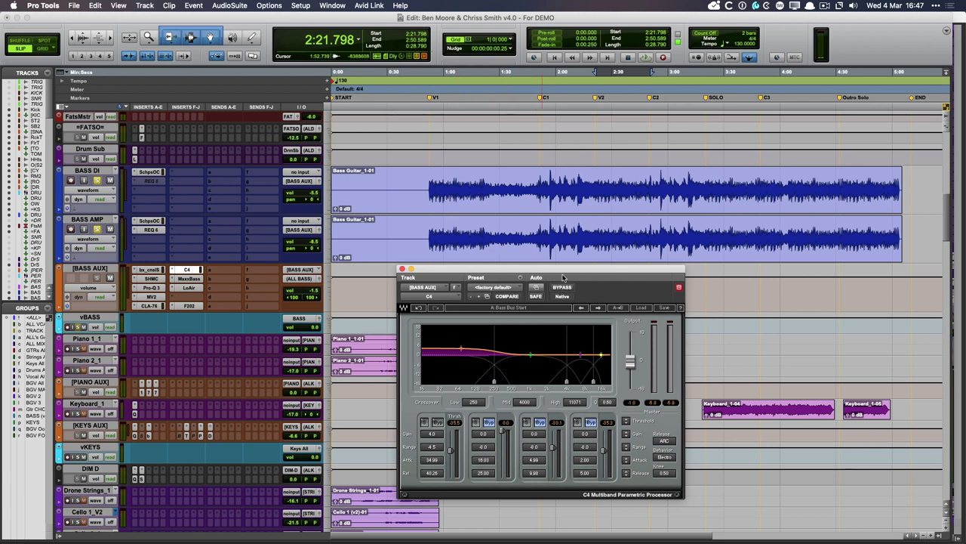
{"action": "key", "text": "space"}
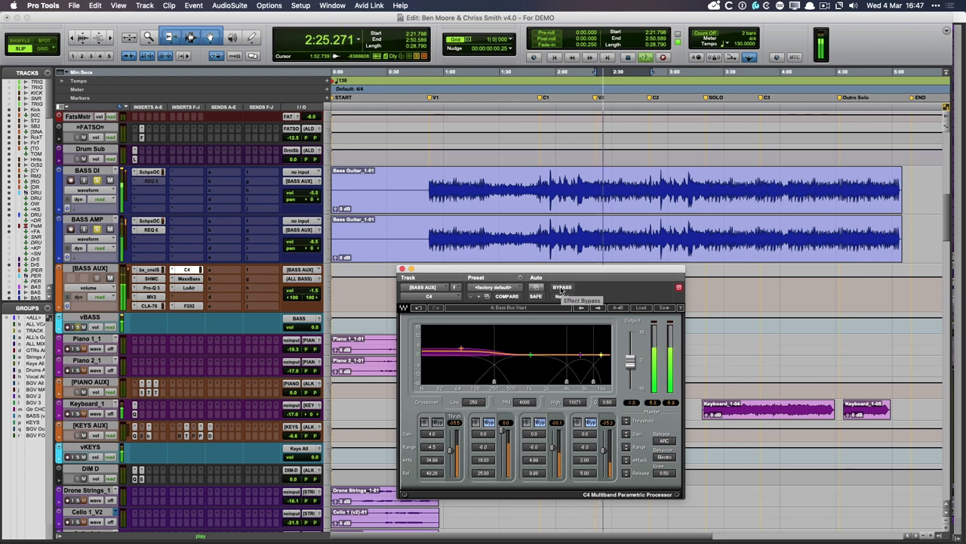
{"action": "left_click", "coordinate": [561, 288]}
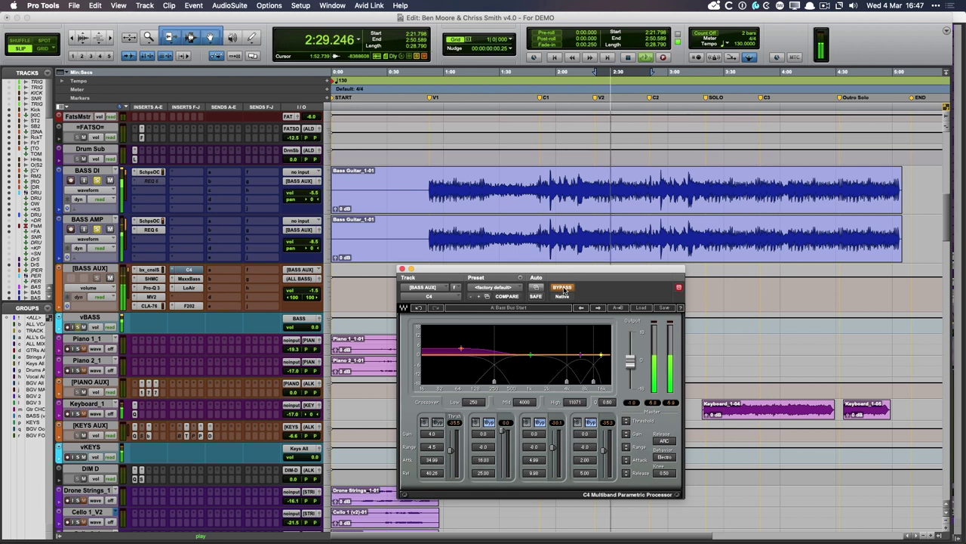
{"action": "left_click", "coordinate": [561, 288]}
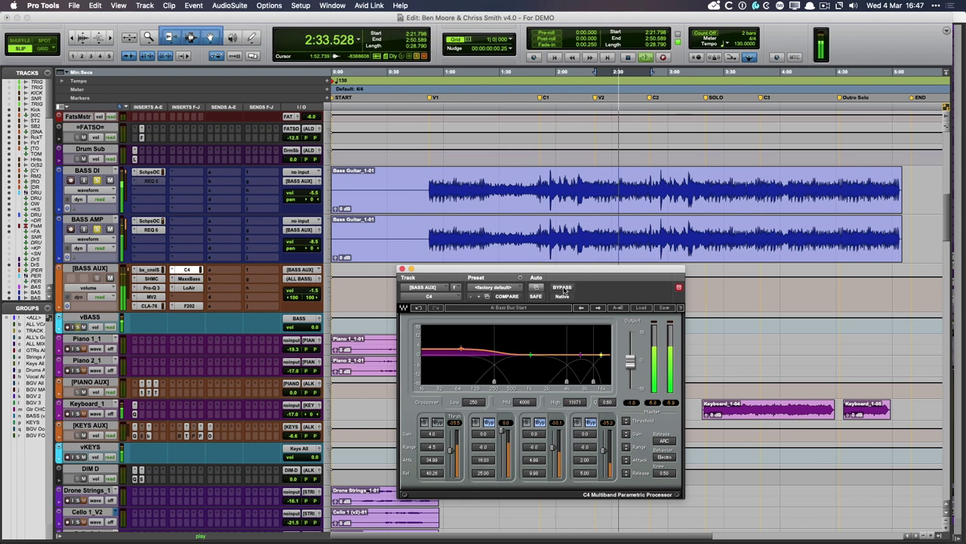
{"action": "key", "text": "space"}
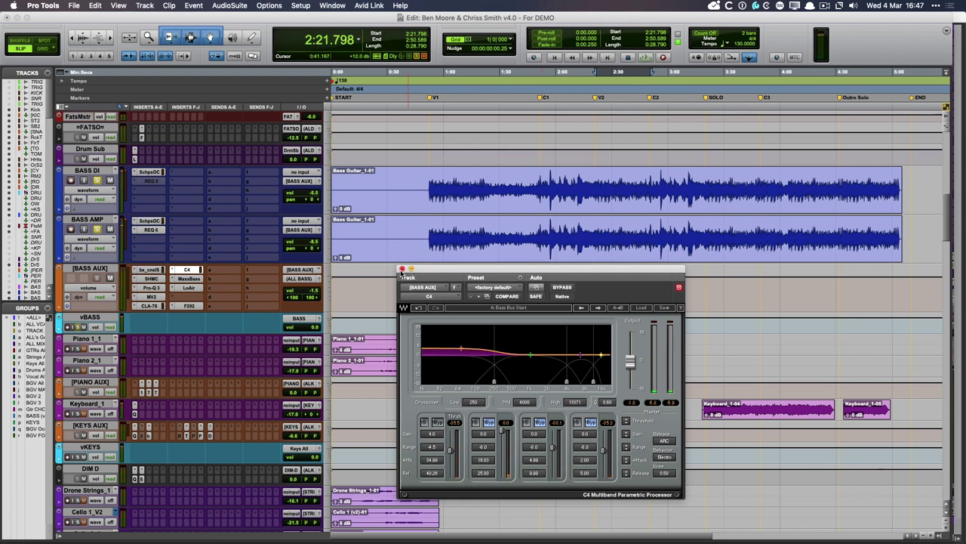
Step: Close the C4 and bring up BASS AUX's Pro-Q 3 with its 30.73 Hz high-pass and 5 kHz low-pass
{"action": "left_click", "coordinate": [402, 270]}
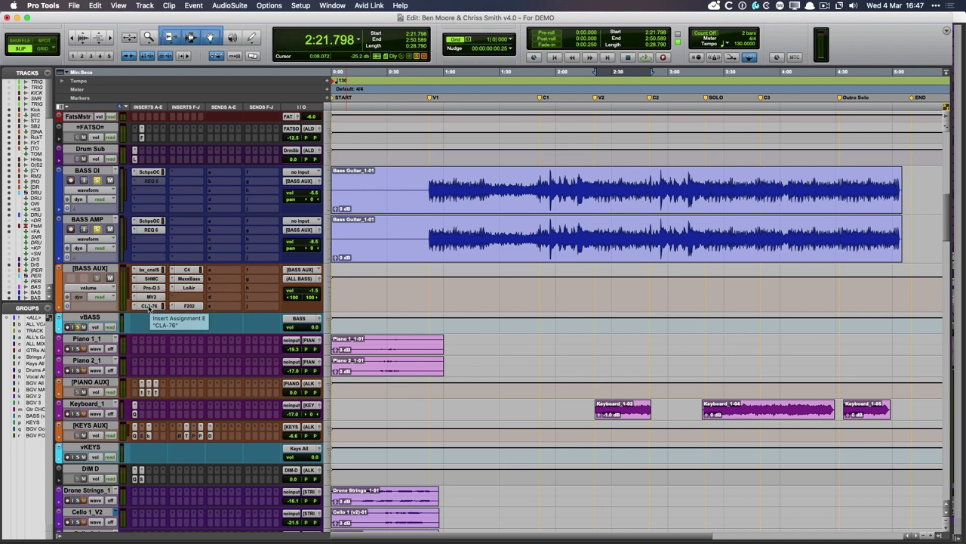
{"action": "left_click", "coordinate": [150, 296]}
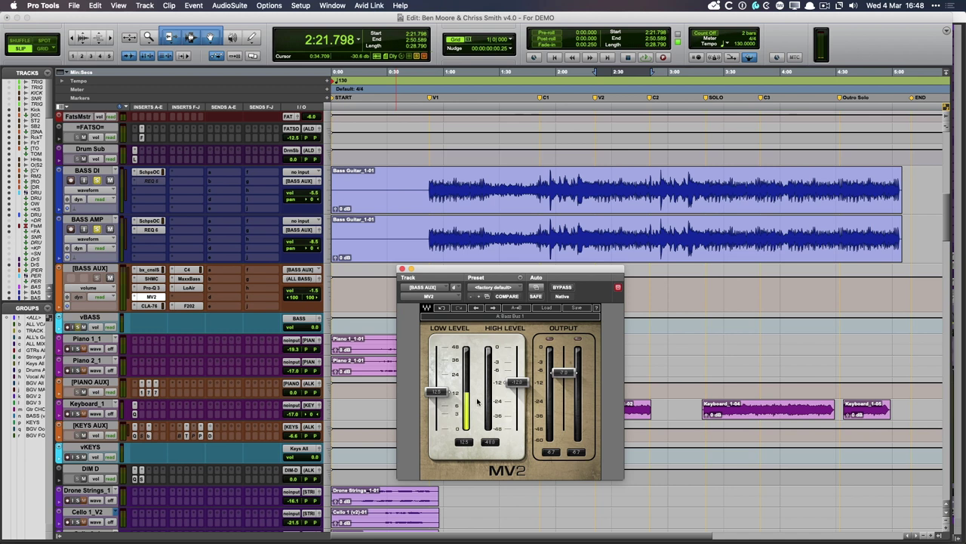
{"action": "left_click", "coordinate": [150, 288]}
{"action": "left_click_drag", "start_coordinate": [528, 270], "coordinate": [504, 118]}
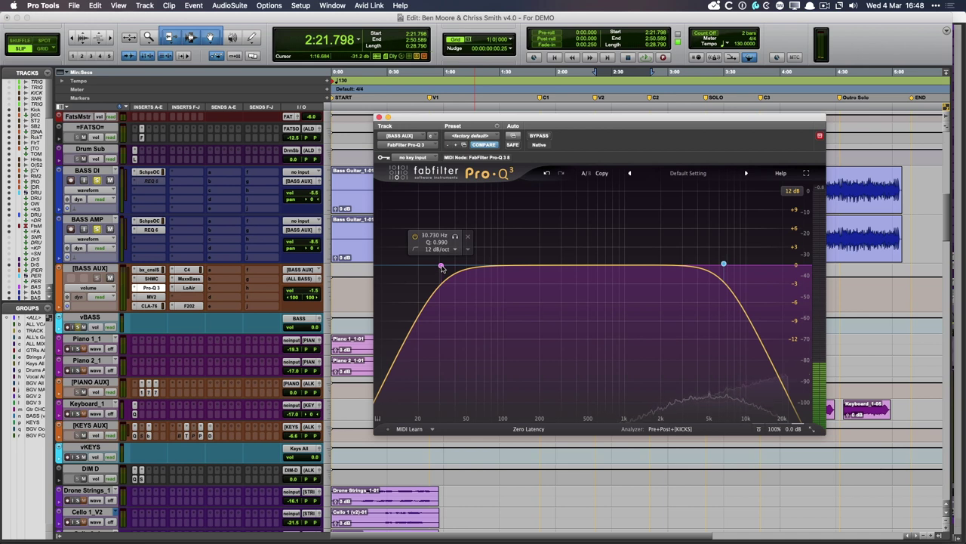
{"action": "mouse_move", "coordinate": [726, 269]}
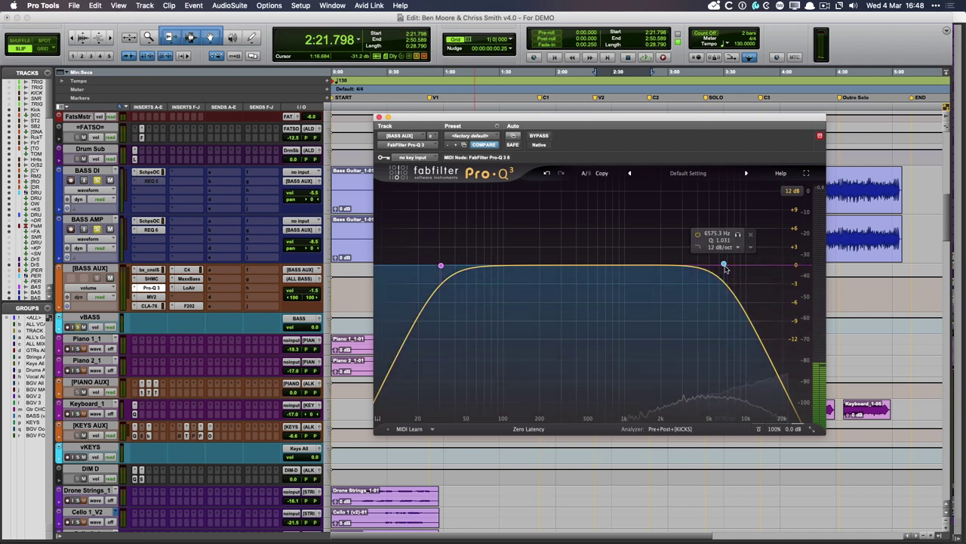
{"action": "left_click", "coordinate": [152, 296]}
Step: Raise the LMF frequency on BASS AUX's bx_console SSL 4000 E, then bring up the FilterBank F202
{"action": "left_click", "coordinate": [151, 278]}
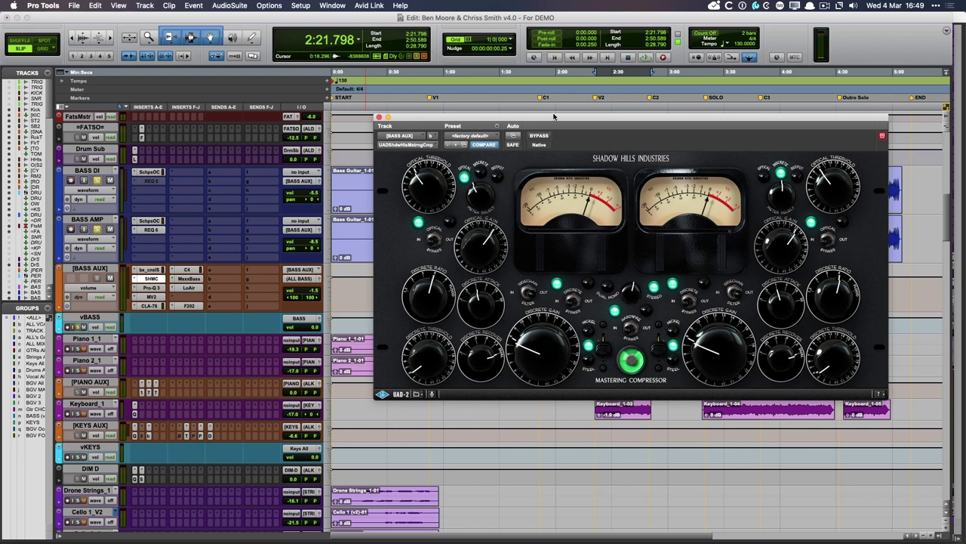
{"action": "left_click_drag", "start_coordinate": [554, 116], "coordinate": [546, 103]}
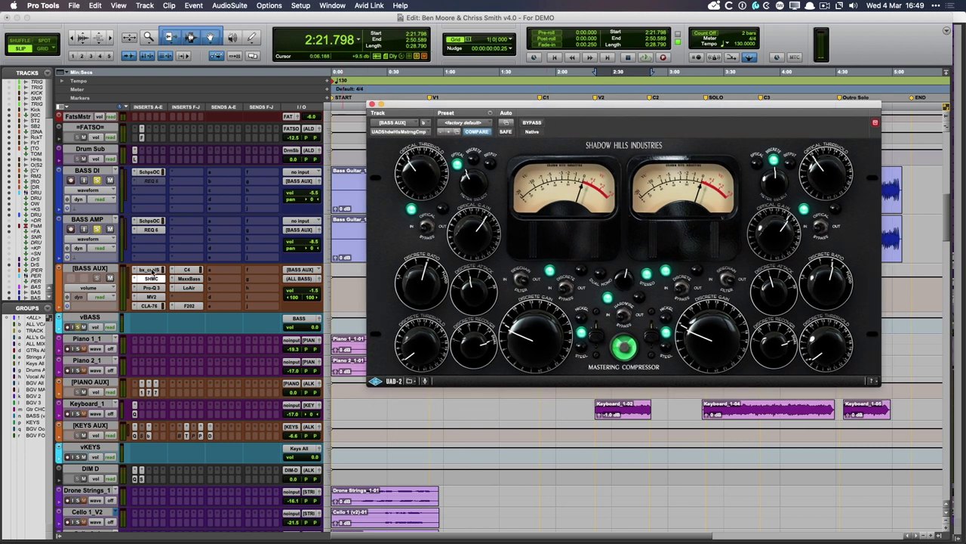
{"action": "left_click", "coordinate": [151, 270]}
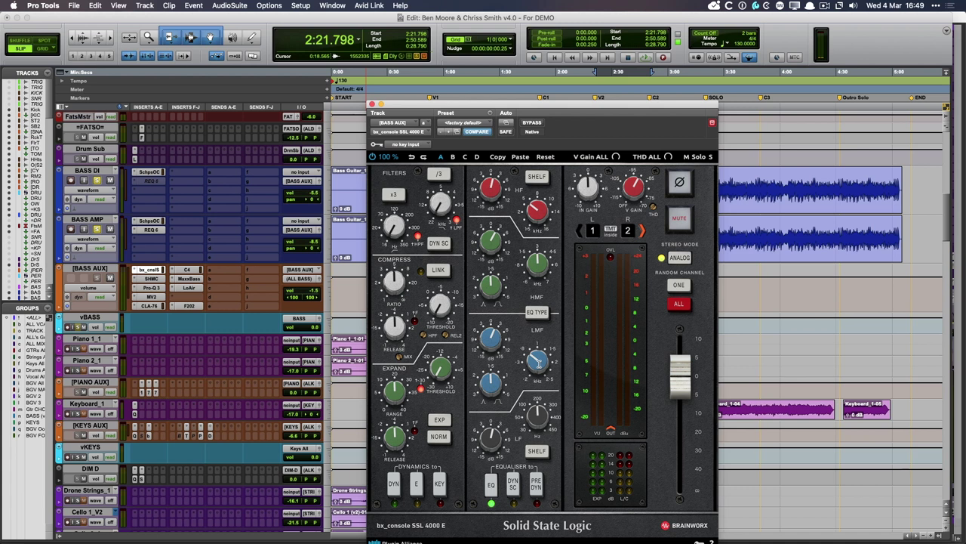
{"action": "mouse_move", "coordinate": [538, 364]}
{"action": "left_mouse_down"}
{"action": "mouse_move", "coordinate": [538, 337]}
{"action": "mouse_move", "coordinate": [531, 361]}
{"action": "left_mouse_up"}
{"action": "key", "text": "super+w"}
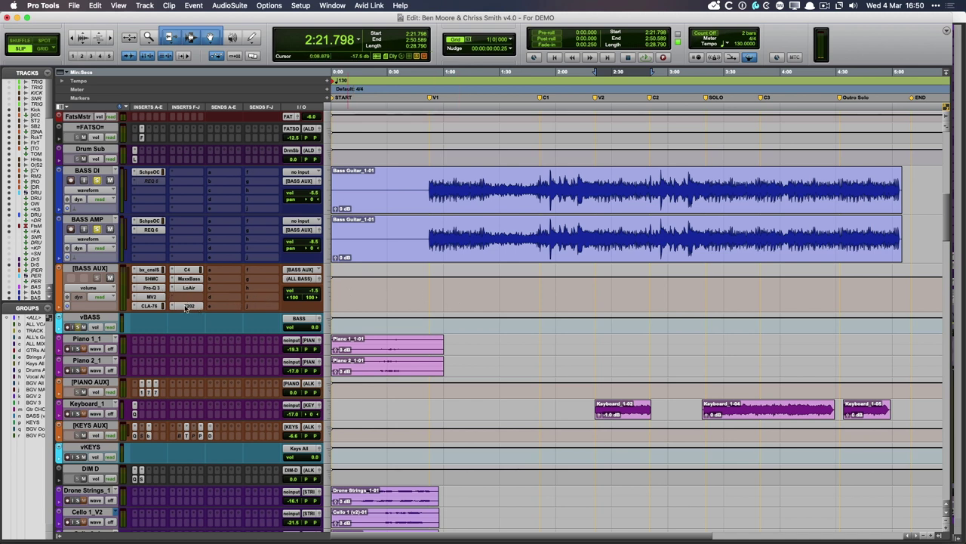
{"action": "left_click", "coordinate": [189, 310]}
Step: Sweep the F202 high-pass cutoff up from 20 Hz and back down to 20 Hz
{"action": "left_click_drag", "start_coordinate": [510, 110], "coordinate": [587, 277]}
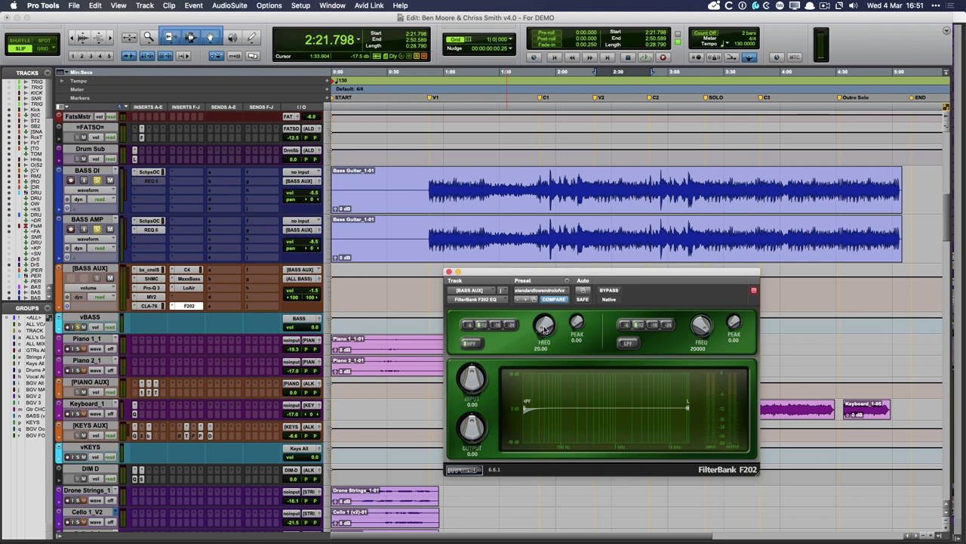
{"action": "left_click_drag", "start_coordinate": [545, 330], "coordinate": [546, 316]}
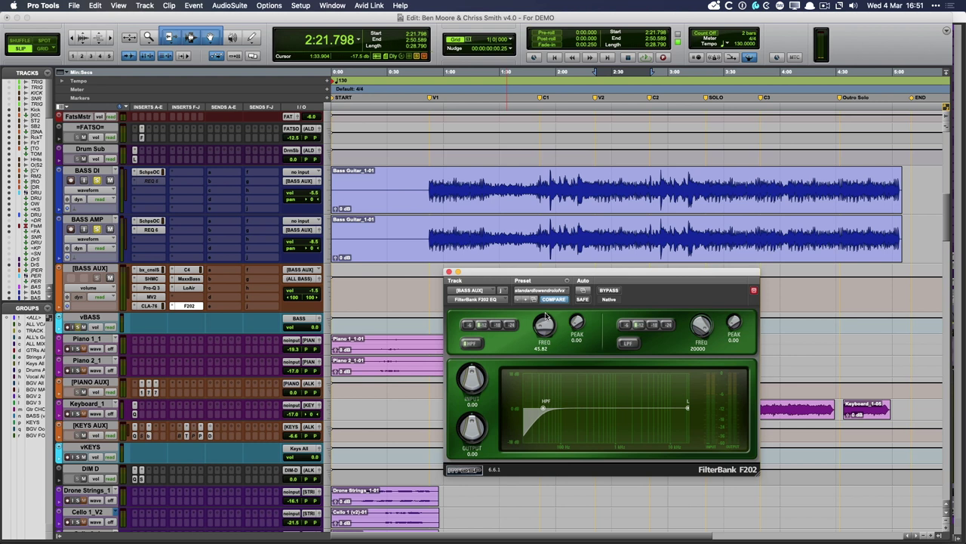
{"action": "left_click_drag", "start_coordinate": [546, 316], "coordinate": [544, 349]}
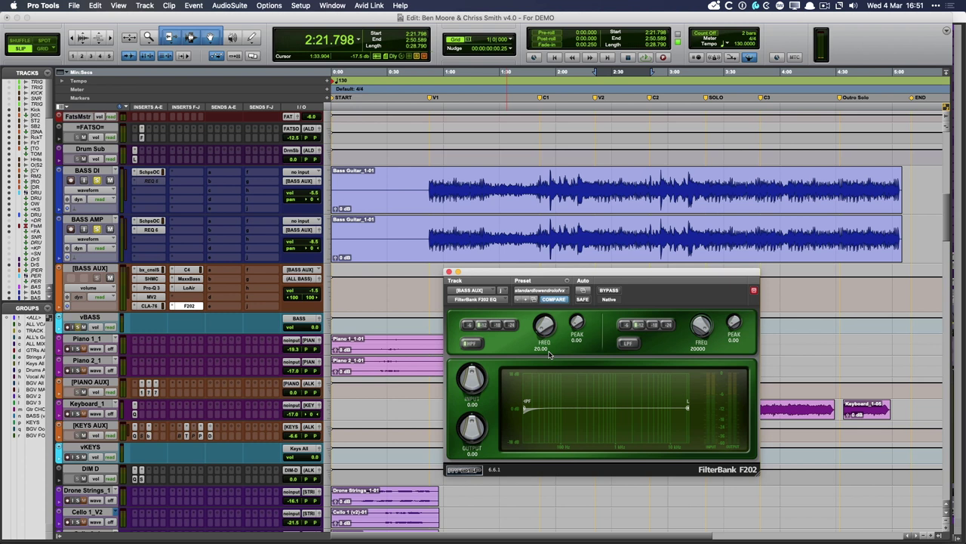
Step: Close the F202, take the bass tracks out of solo and solo vDRUMS
{"action": "left_click", "coordinate": [449, 272]}
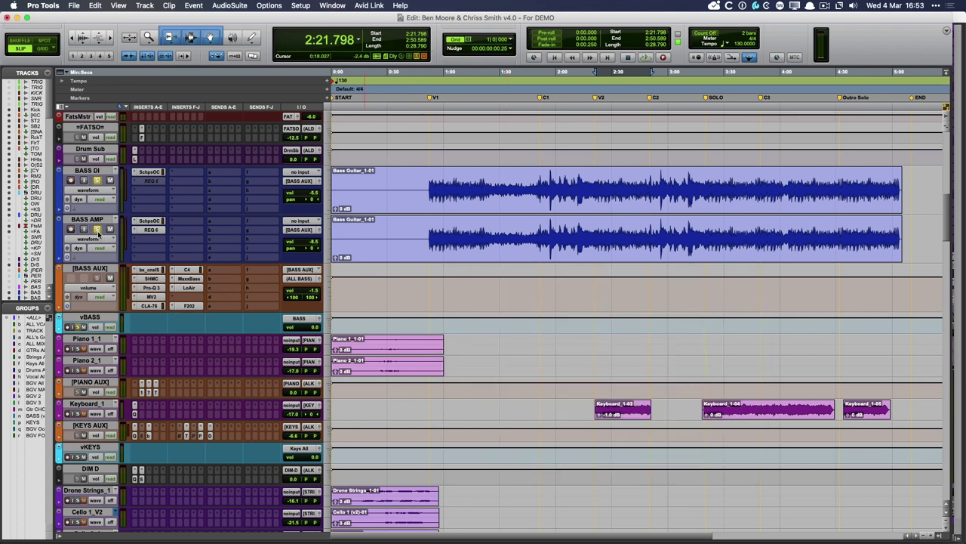
{"action": "left_click", "coordinate": [97, 229]}
{"action": "left_click", "coordinate": [97, 180]}
{"action": "left_click", "coordinate": [77, 326]}
{"action": "scroll", "coordinate": [238, 355], "scroll_direction": "up", "scroll_amount": 10}
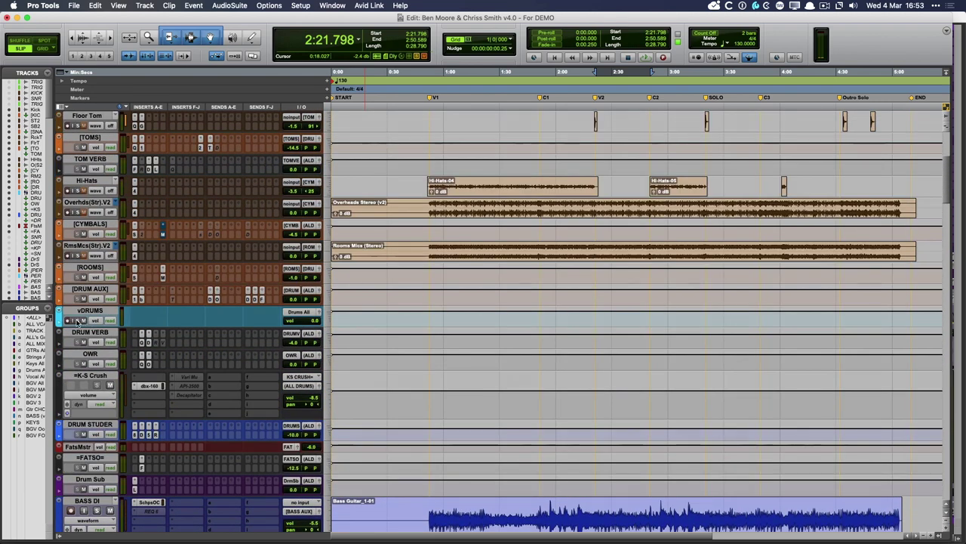
{"action": "left_click", "coordinate": [76, 320]}
Step: Play the soloed drums with the Kick and KICKS tracks in view, then stop
{"action": "key", "text": "space"}
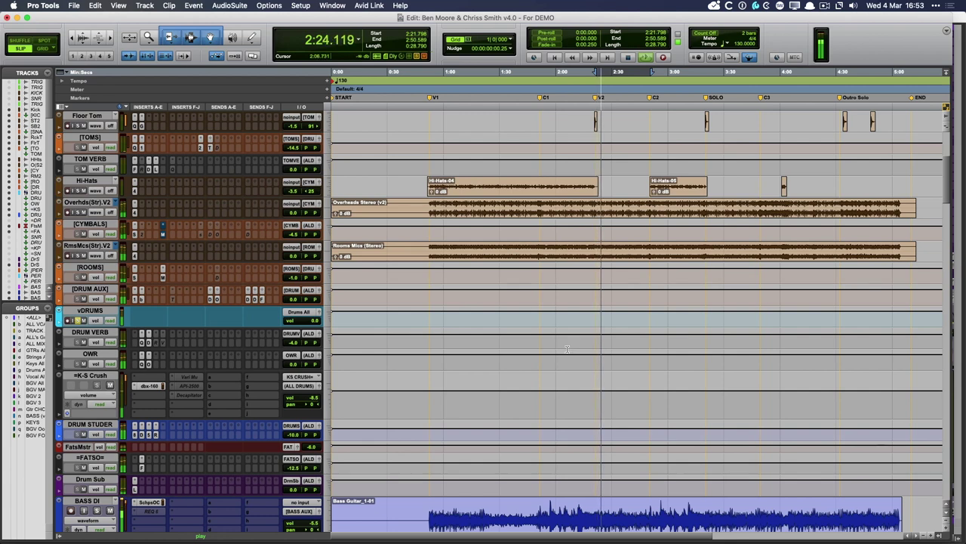
{"action": "scroll", "coordinate": [567, 348], "scroll_direction": "up", "scroll_amount": 5}
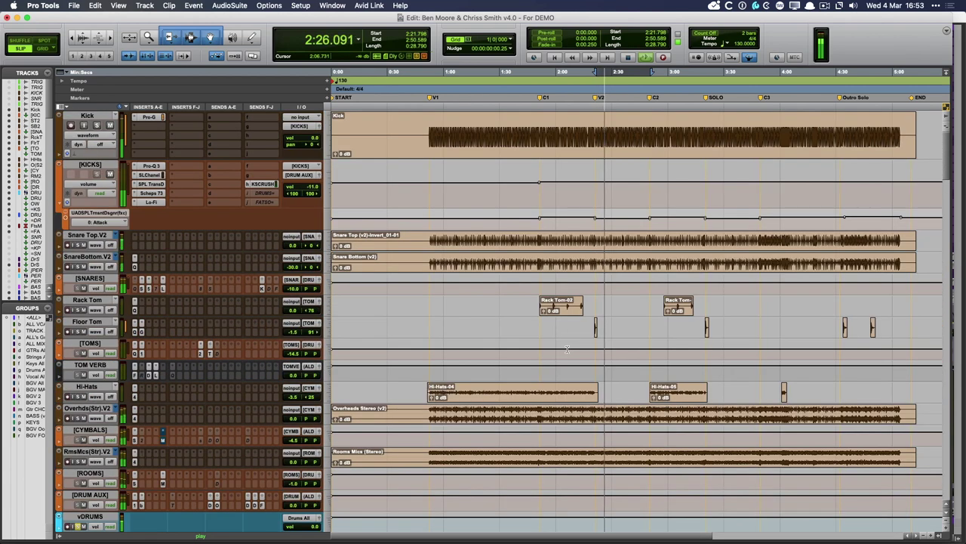
{"action": "scroll", "coordinate": [567, 349], "scroll_direction": "down", "scroll_amount": 2}
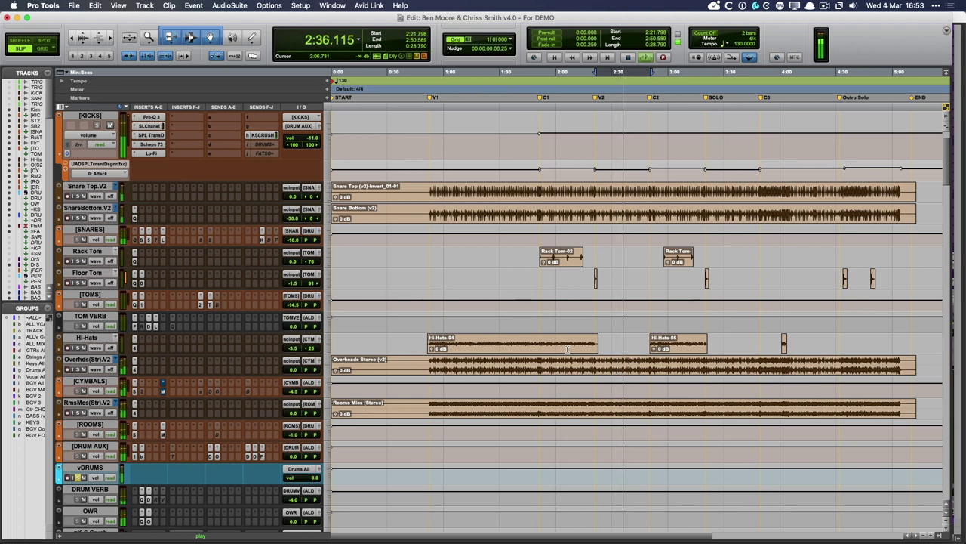
{"action": "key", "text": "space"}
{"action": "scroll", "coordinate": [210, 430], "scroll_direction": "up", "scroll_amount": 1}
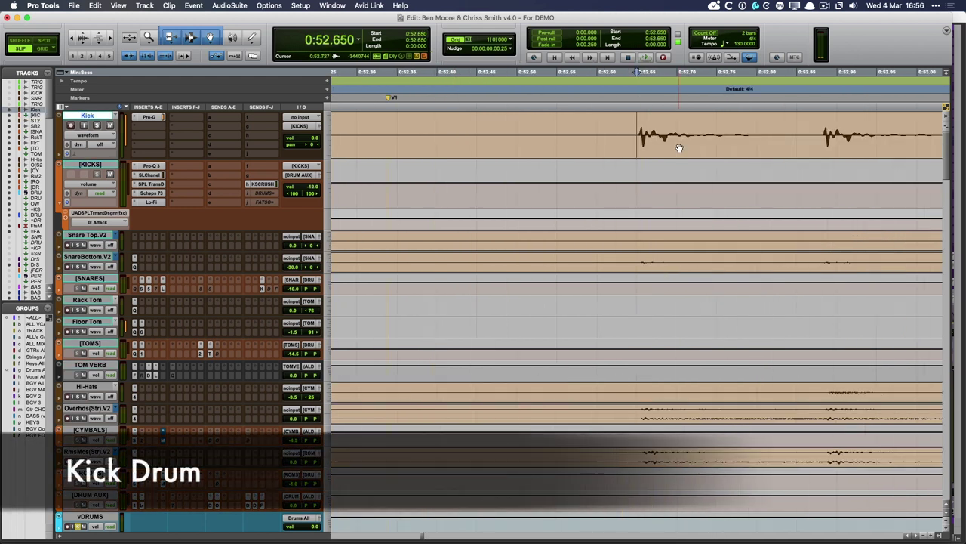
Step: Zoom in on the kick waveform and set the Overhds(Str).V2 track to medium height
{"action": "key", "text": "super+bracketright"}
{"action": "key", "text": "super+bracketright"}
{"action": "key", "text": "super+bracketright"}
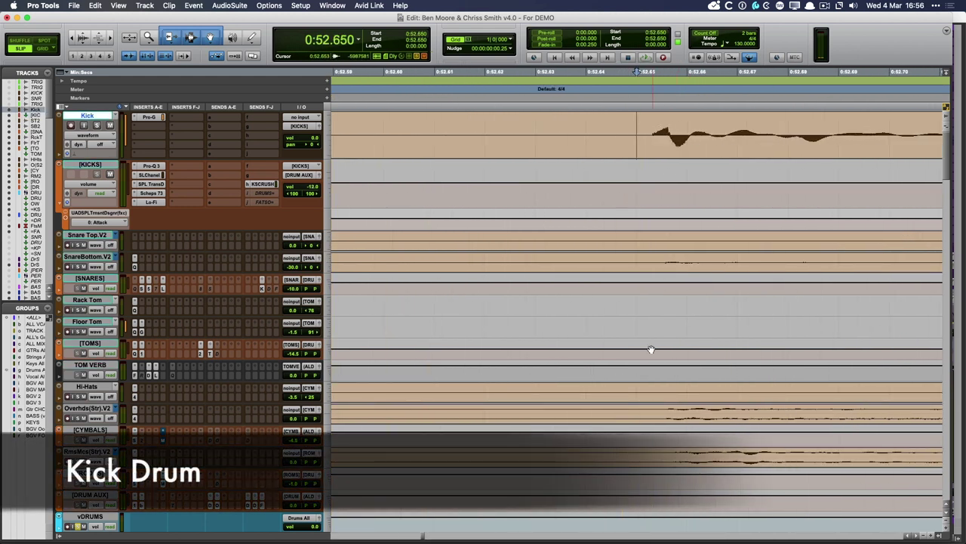
{"action": "left_click", "coordinate": [330, 434]}
{"action": "left_click", "coordinate": [333, 436]}
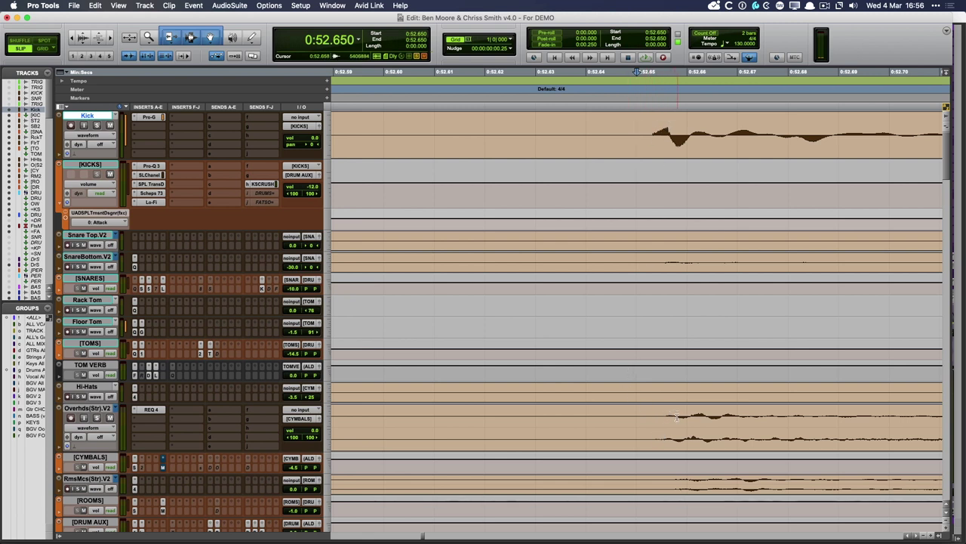
Step: Zoom out to the whole song and play the drums from 0:52.650
{"action": "key", "text": "r"}
{"action": "key", "text": "r"}
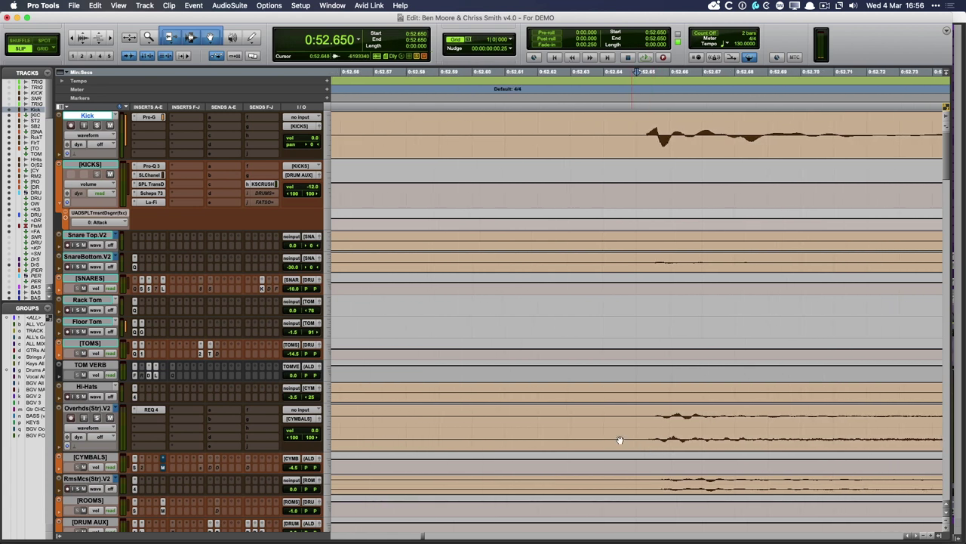
{"action": "key", "text": "r"}
{"action": "key", "text": "r"}
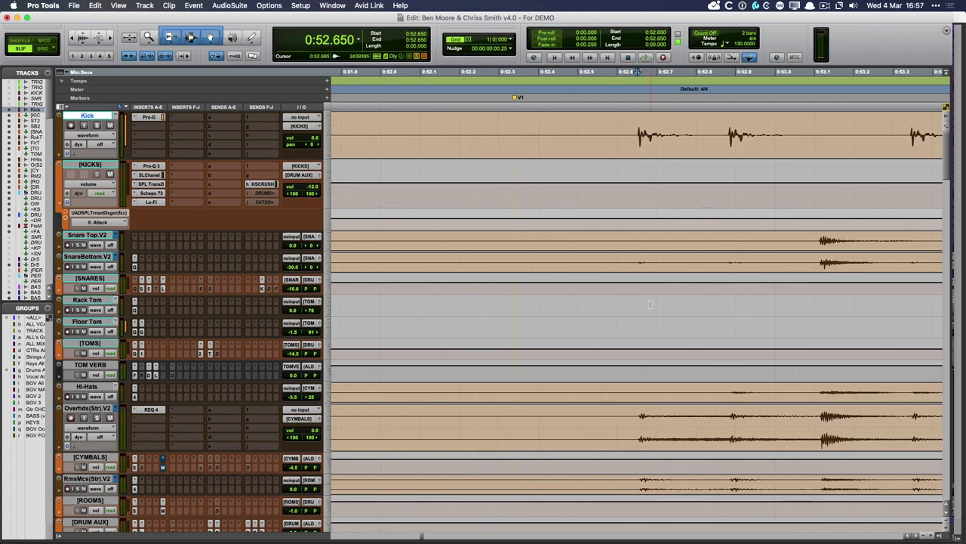
{"action": "scroll", "coordinate": [648, 304], "scroll_direction": "down", "scroll_amount": 1}
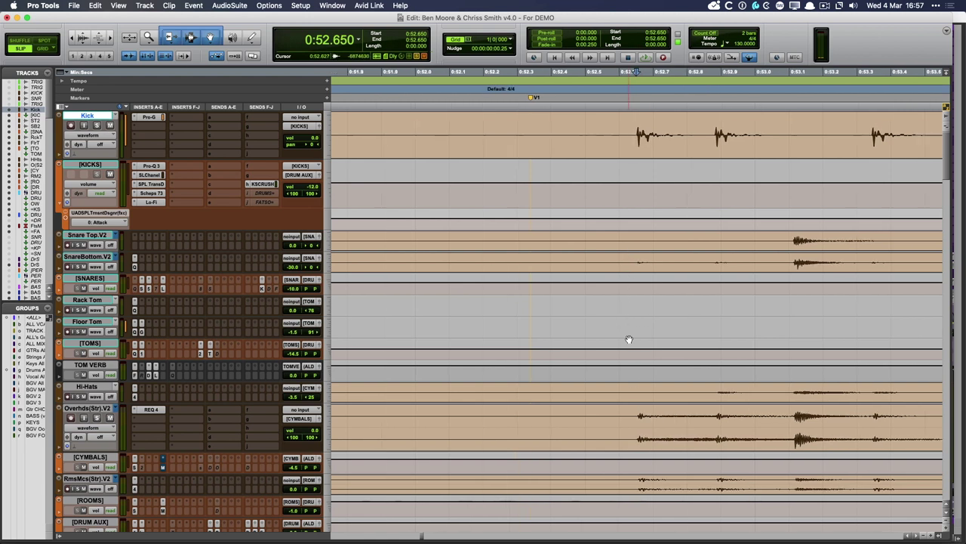
{"action": "scroll", "coordinate": [630, 339], "scroll_direction": "down", "scroll_amount": 5}
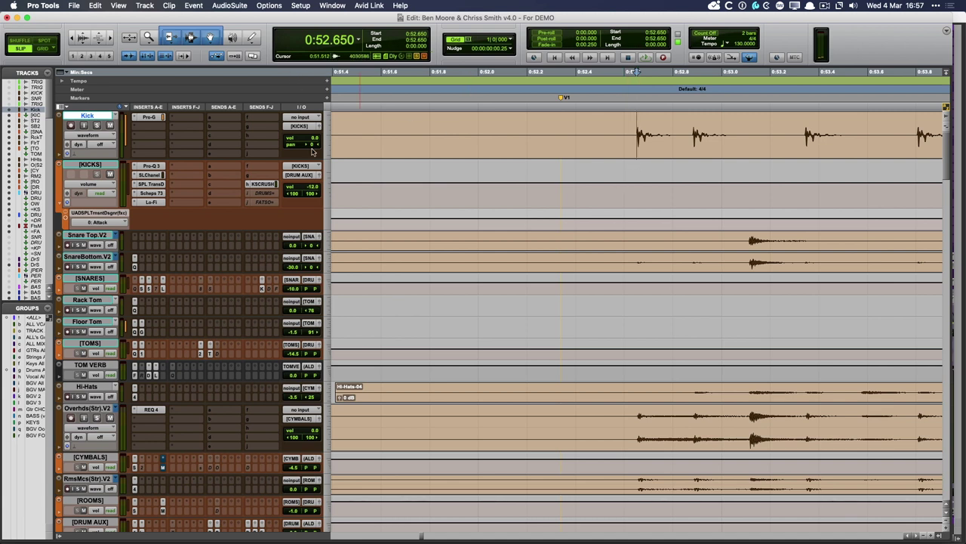
{"action": "scroll", "coordinate": [638, 163], "scroll_direction": "up", "scroll_amount": 4}
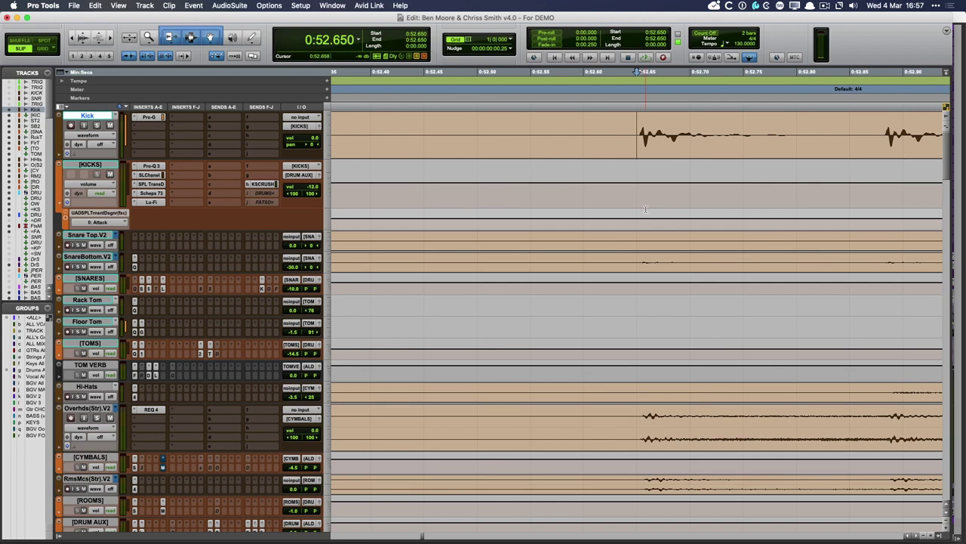
{"action": "key", "text": "space"}
{"action": "scroll", "coordinate": [647, 205], "scroll_direction": "down", "scroll_amount": 10}
{"action": "scroll", "coordinate": [694, 213], "scroll_direction": "down", "scroll_amount": 8}
{"action": "scroll", "coordinate": [693, 240], "scroll_direction": "down", "scroll_amount": 5}
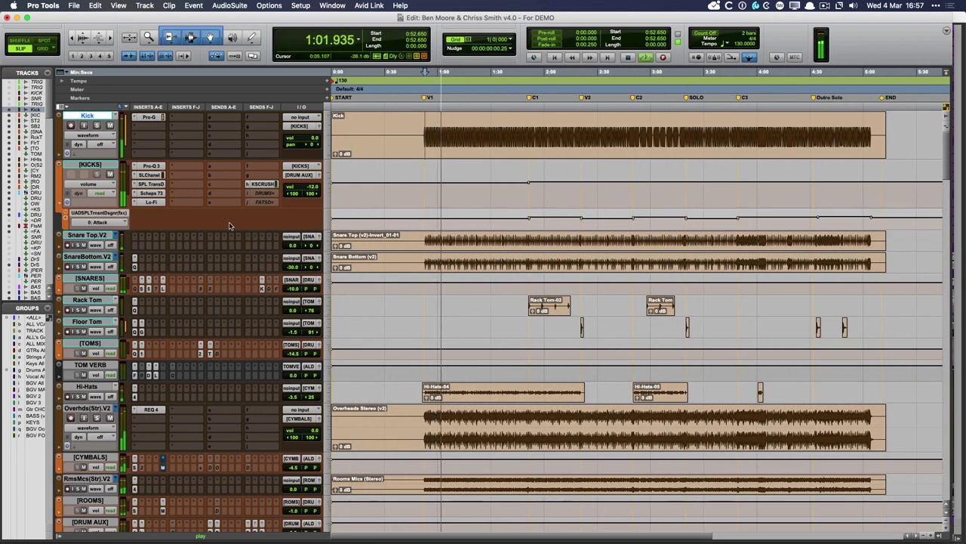
Step: Stop playback and set the [DRUM AUX] track height to Large
{"action": "scroll", "coordinate": [215, 313], "scroll_direction": "down", "scroll_amount": 2}
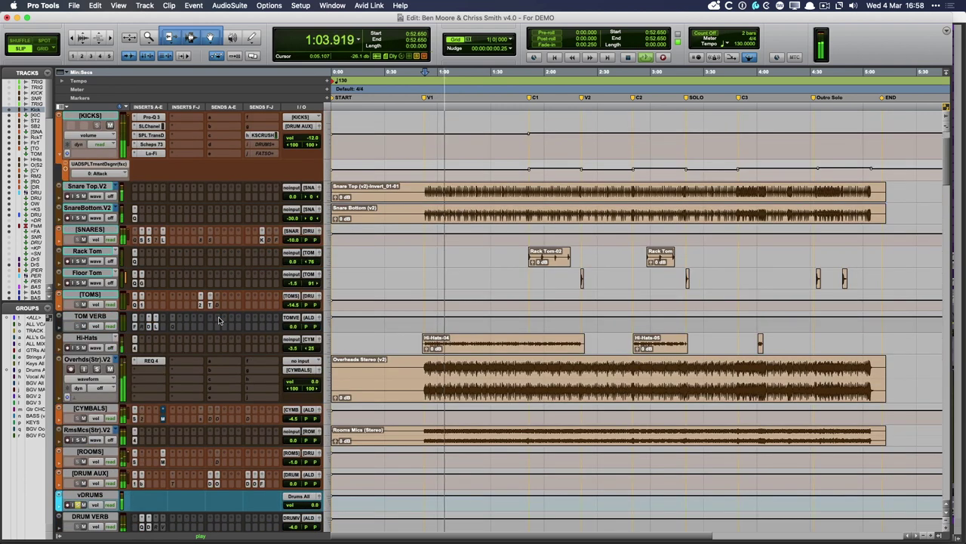
{"action": "scroll", "coordinate": [219, 321], "scroll_direction": "down", "scroll_amount": 2}
{"action": "key", "text": "space"}
{"action": "scroll", "coordinate": [219, 320], "scroll_direction": "down", "scroll_amount": 3}
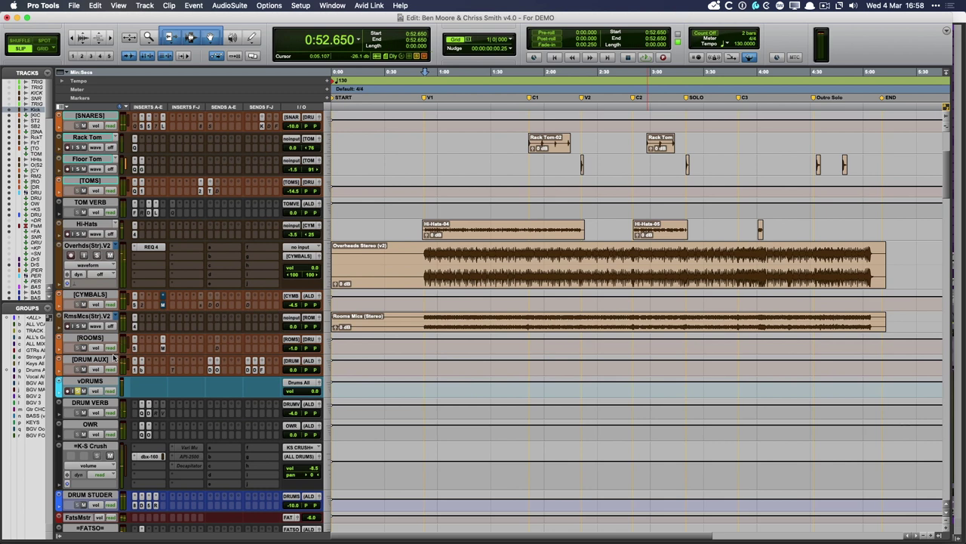
{"action": "left_click", "coordinate": [106, 364]}
{"action": "left_click", "coordinate": [328, 370]}
{"action": "left_click", "coordinate": [338, 387]}
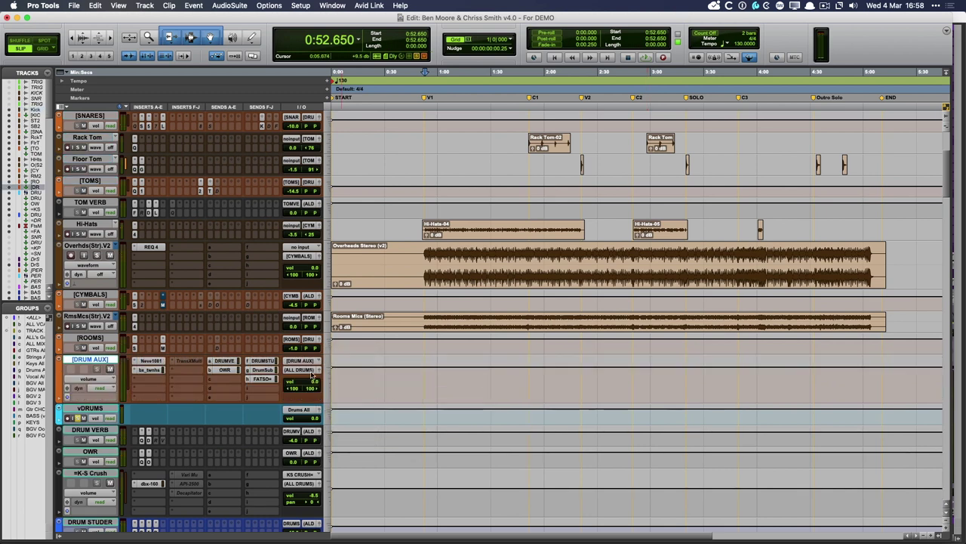
Step: Open the Neve 1081 on [DRUM AUX] and compare it bypassed and active during playback
{"action": "left_click", "coordinate": [151, 360]}
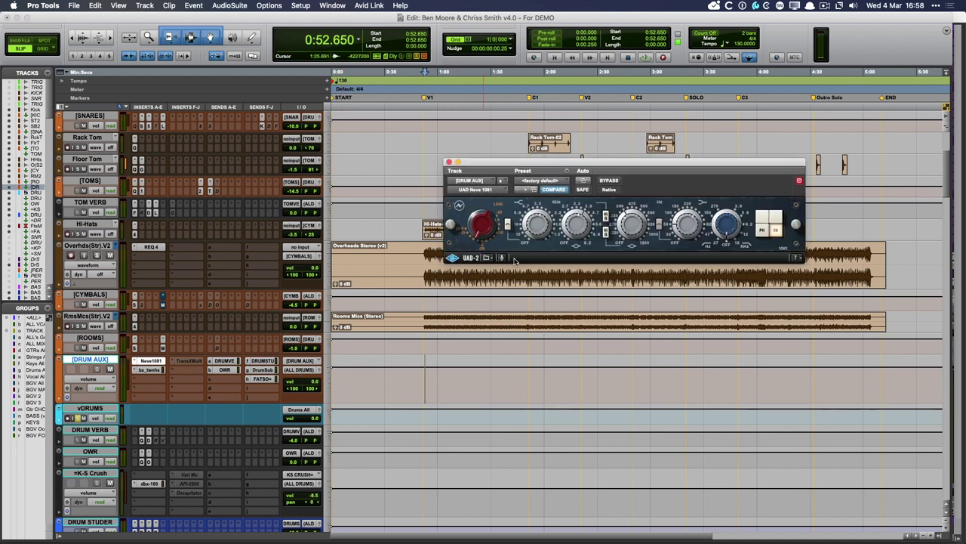
{"action": "left_click_drag", "start_coordinate": [617, 162], "coordinate": [602, 344]}
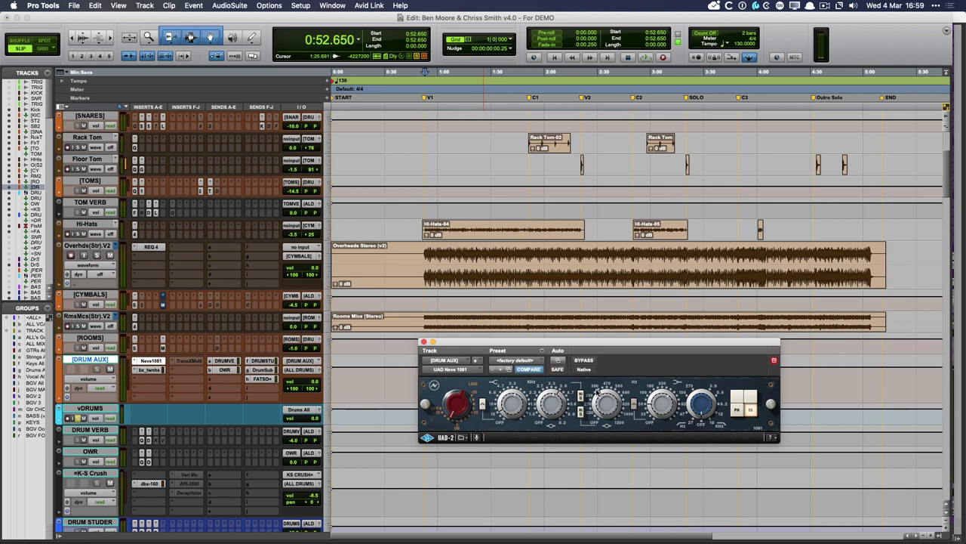
{"action": "left_click_drag", "start_coordinate": [629, 414], "coordinate": [613, 373]}
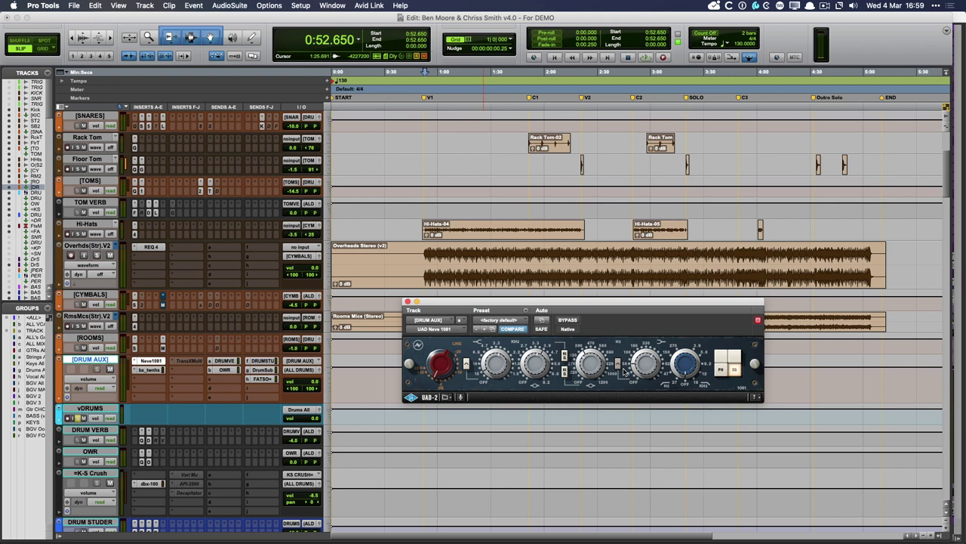
{"action": "left_click_drag", "start_coordinate": [598, 304], "coordinate": [601, 319]}
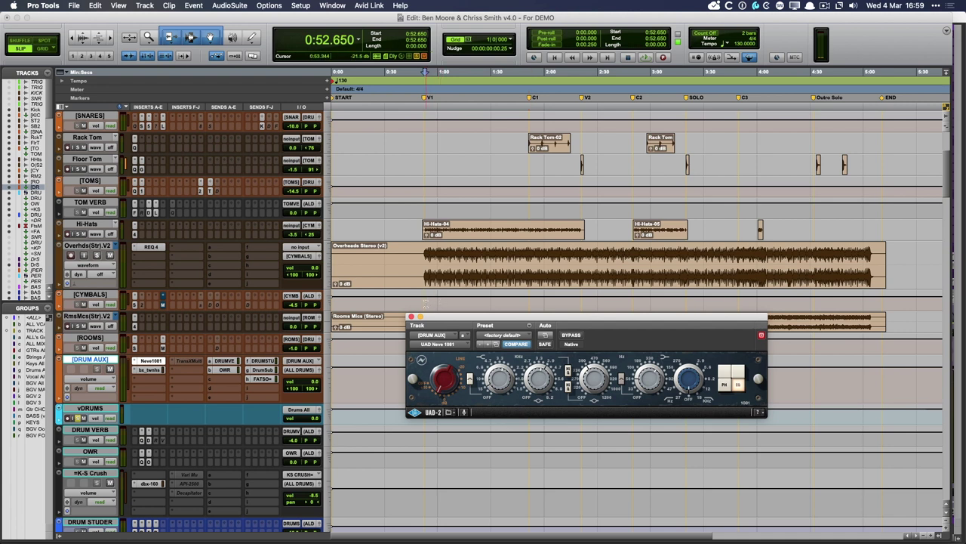
{"action": "key", "text": "space"}
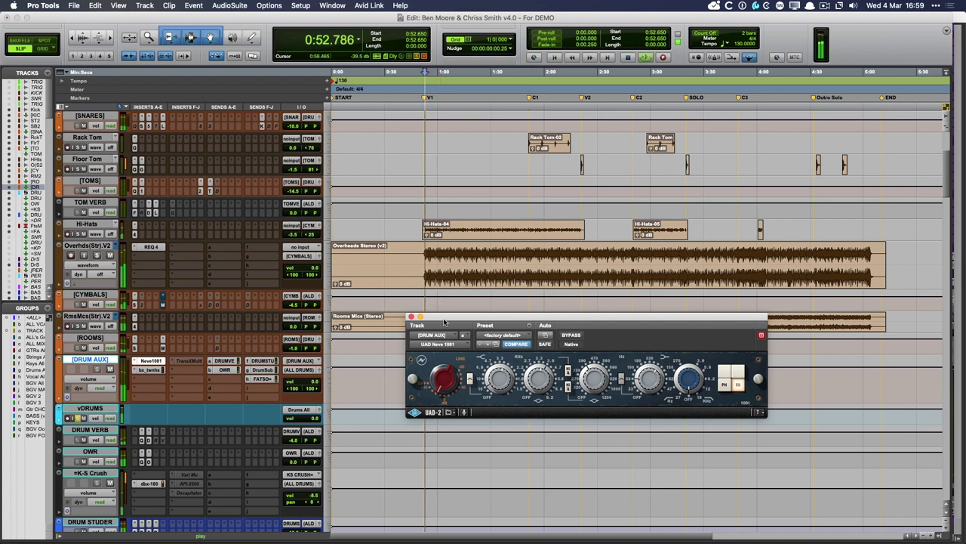
{"action": "left_click", "coordinate": [569, 337]}
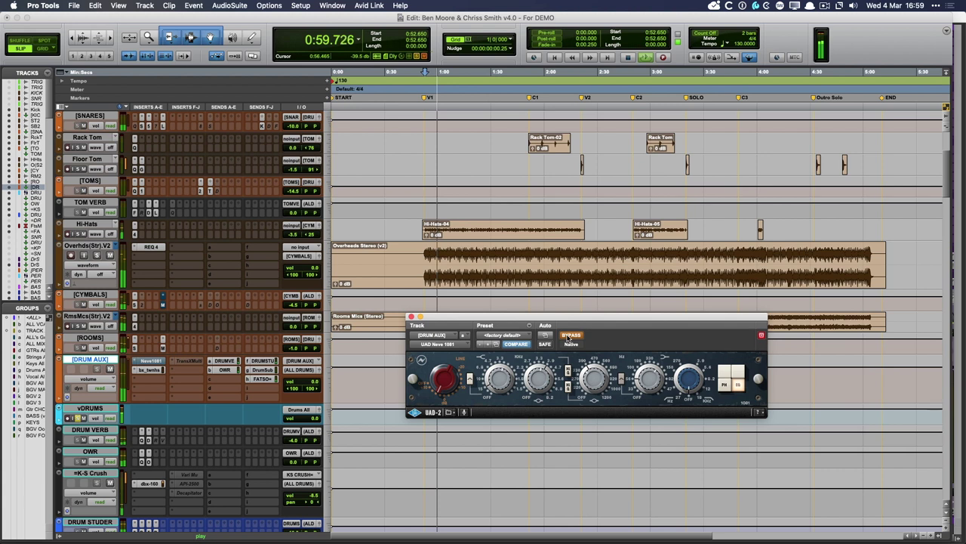
{"action": "left_click", "coordinate": [569, 336]}
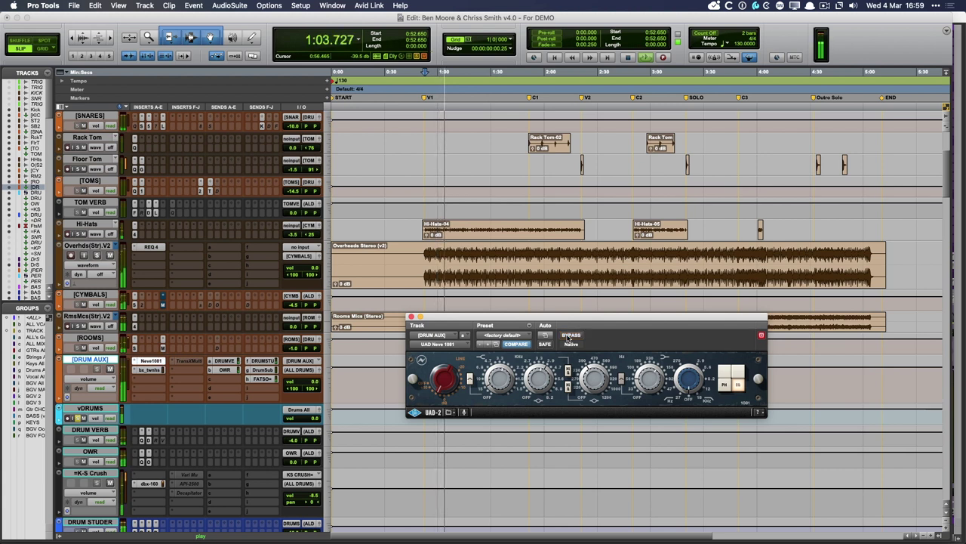
{"action": "key", "text": "space"}
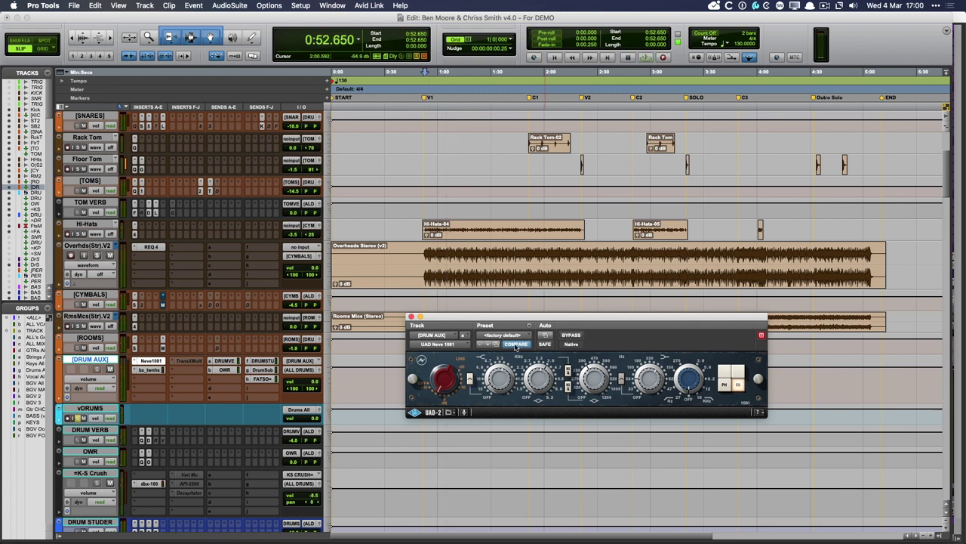
{"action": "left_click", "coordinate": [410, 317]}
{"action": "left_click", "coordinate": [148, 369]}
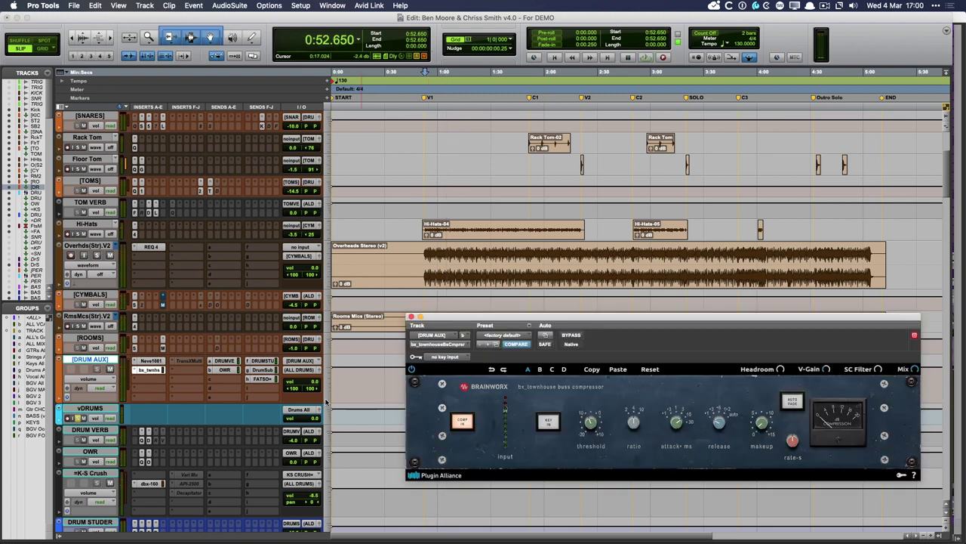
{"action": "left_click_drag", "start_coordinate": [667, 319], "coordinate": [633, 195]}
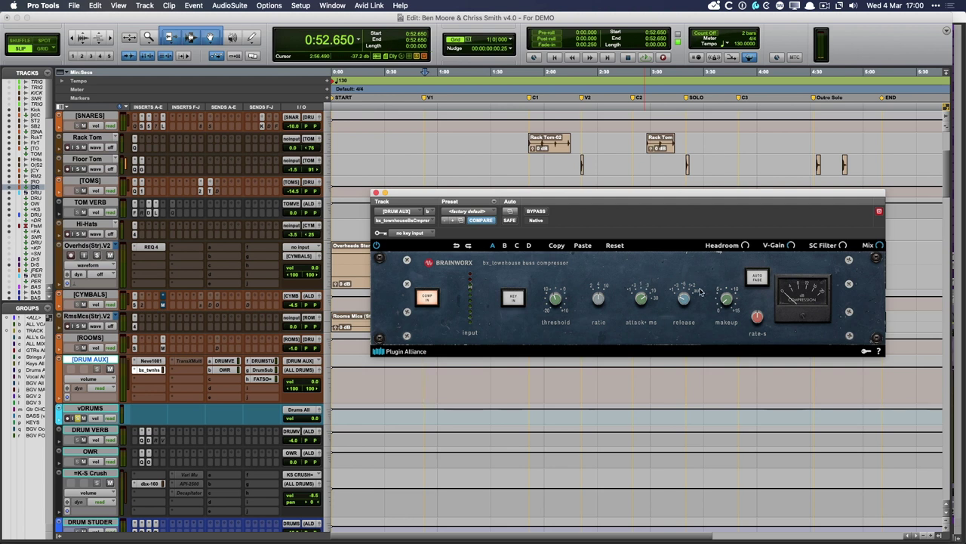
{"action": "left_click_drag", "start_coordinate": [520, 193], "coordinate": [509, 279]}
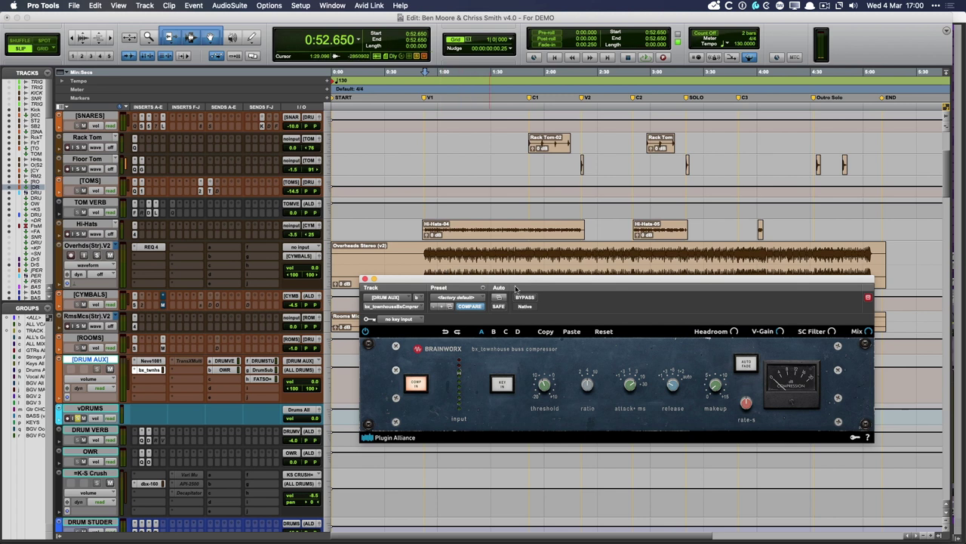
{"action": "key", "text": "space"}
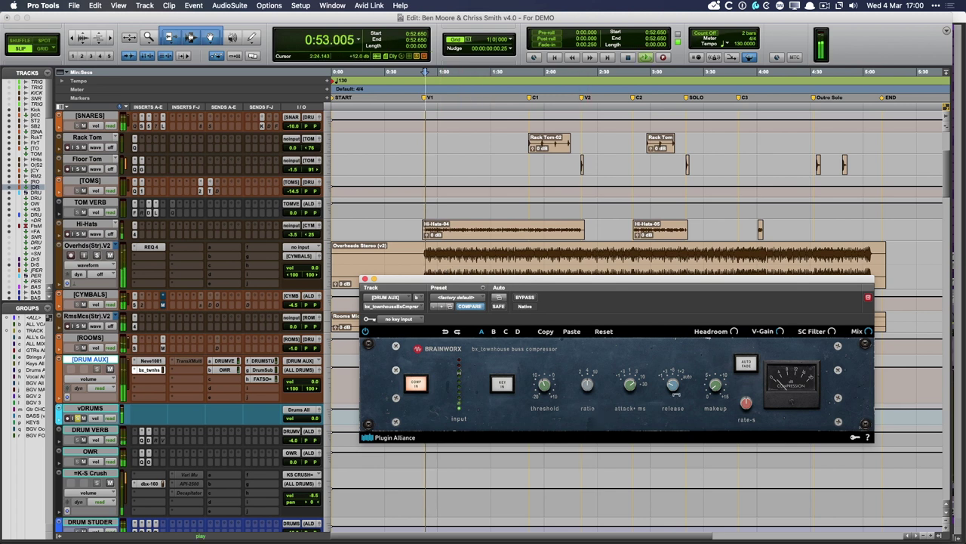
{"action": "left_click", "coordinate": [526, 298]}
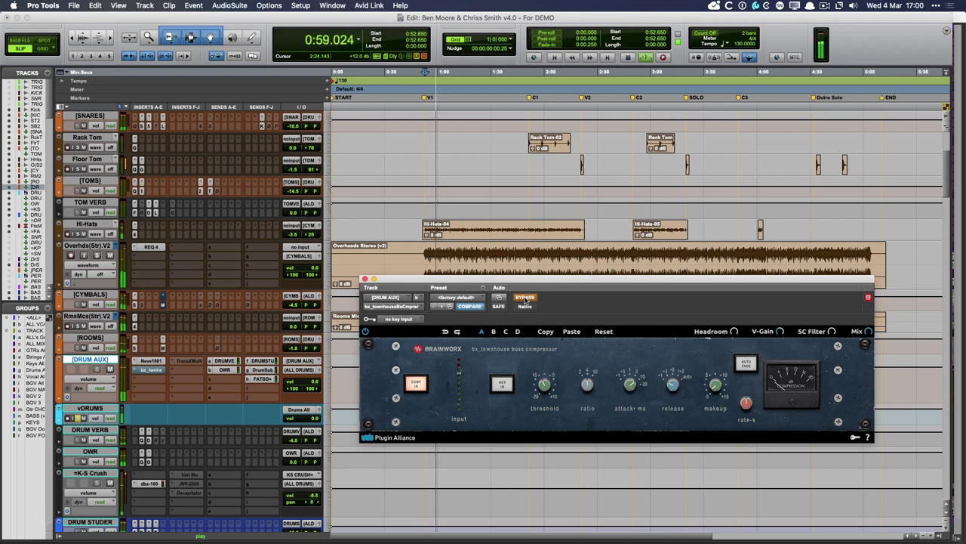
{"action": "left_click", "coordinate": [525, 298]}
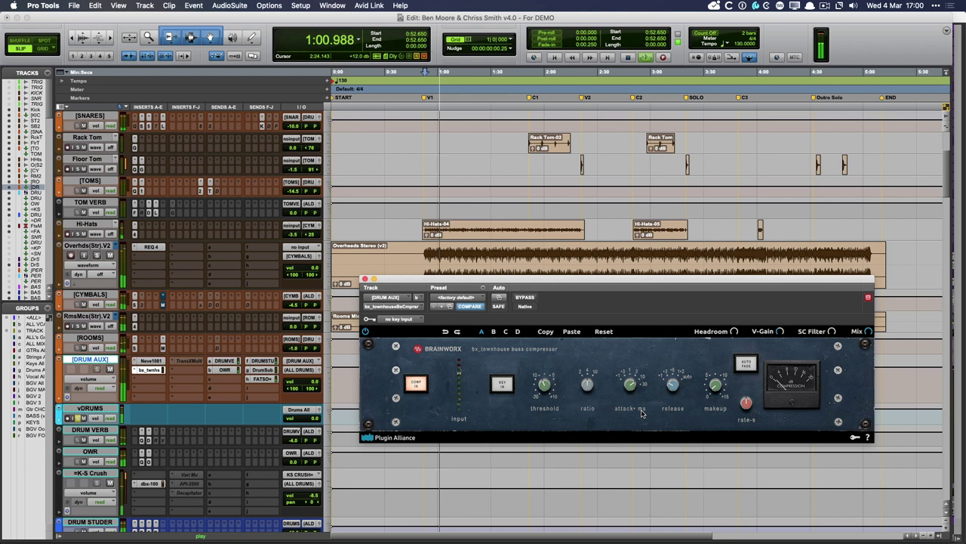
{"action": "key", "text": "space"}
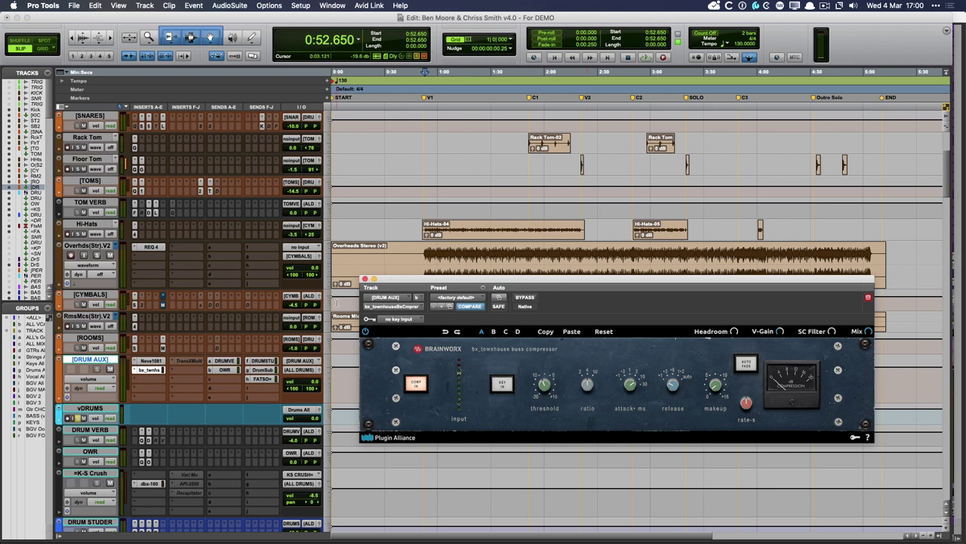
Step: Close the bx_townhouse compressor and scroll down to the K-S Crush track
{"action": "left_click", "coordinate": [364, 279]}
{"action": "scroll", "coordinate": [435, 385], "scroll_direction": "down", "scroll_amount": 1}
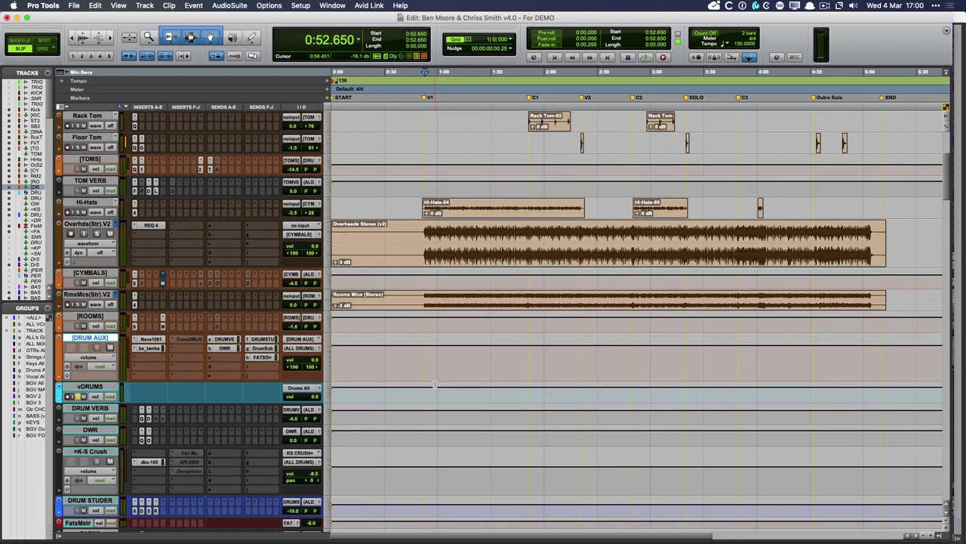
{"action": "scroll", "coordinate": [435, 385], "scroll_direction": "up", "scroll_amount": 5}
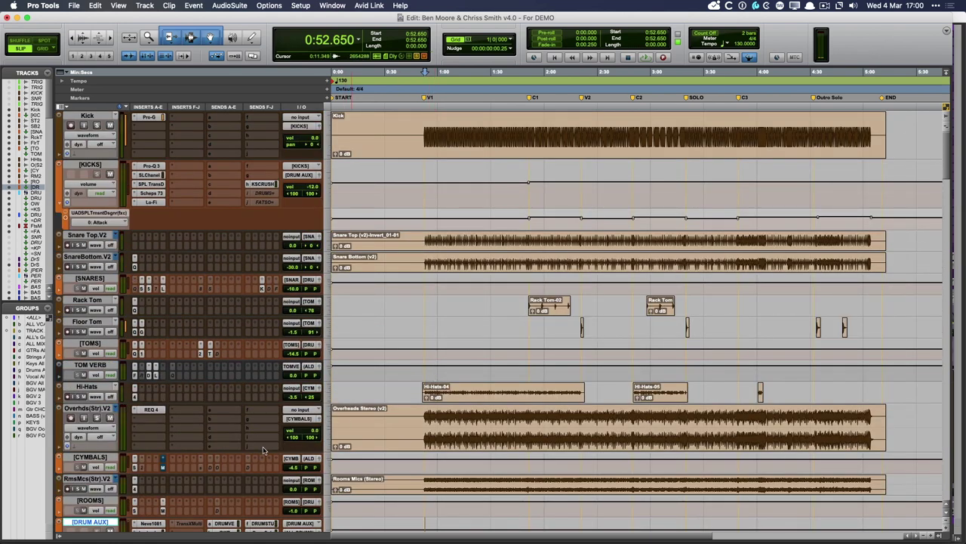
{"action": "scroll", "coordinate": [266, 450], "scroll_direction": "down", "scroll_amount": 4}
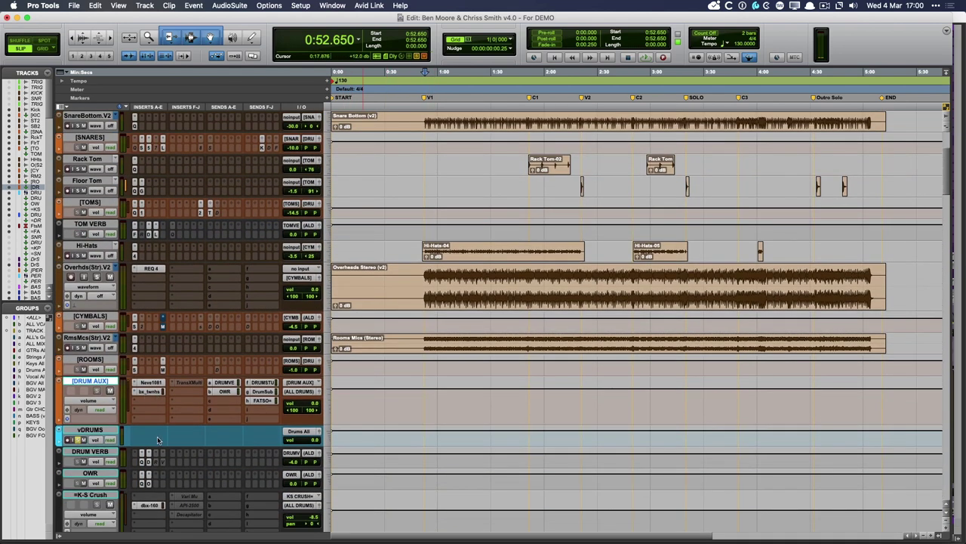
{"action": "scroll", "coordinate": [404, 438], "scroll_direction": "down", "scroll_amount": 4}
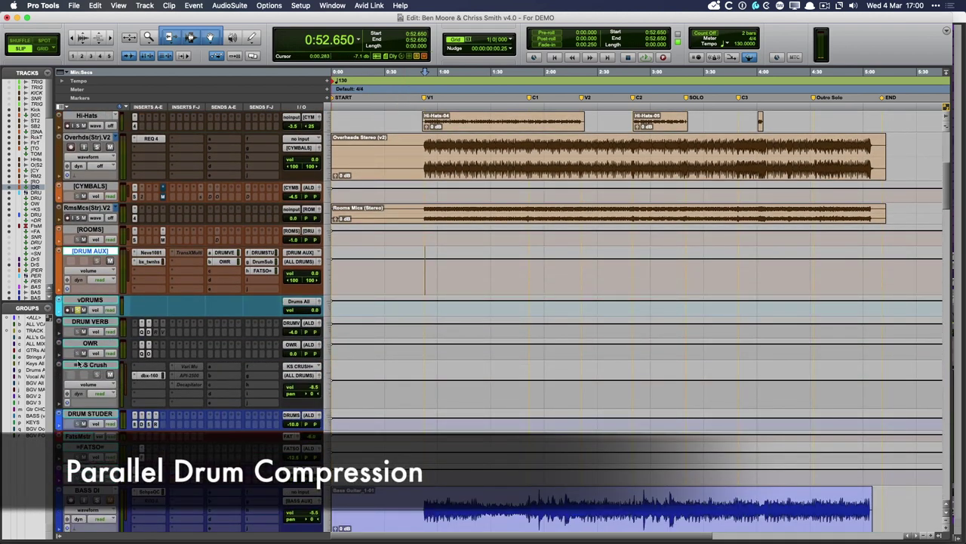
Step: Open K-S Crush's dbx-160, toggle its bypass twice during playback, then stop and close it
{"action": "left_click", "coordinate": [149, 375]}
{"action": "left_click_drag", "start_coordinate": [519, 333], "coordinate": [625, 291]}
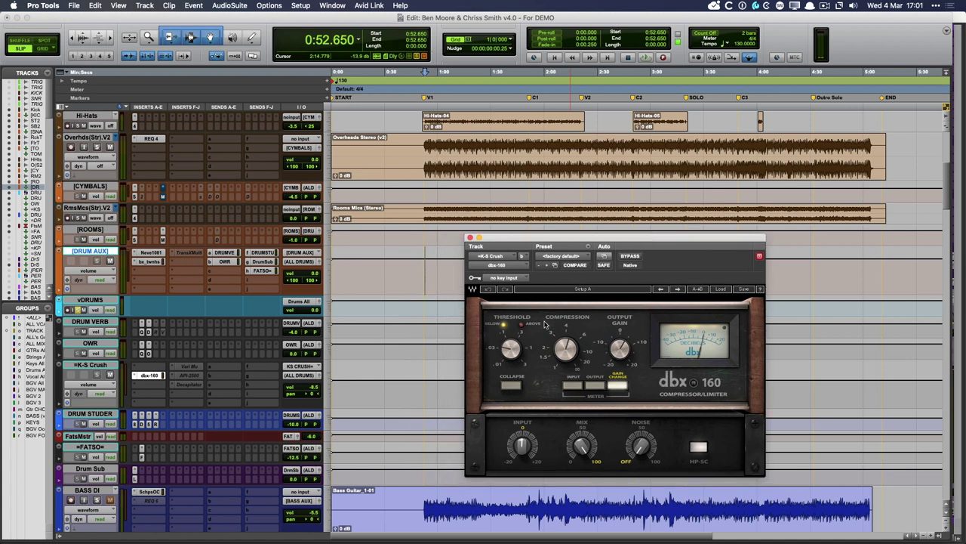
{"action": "key", "text": "space"}
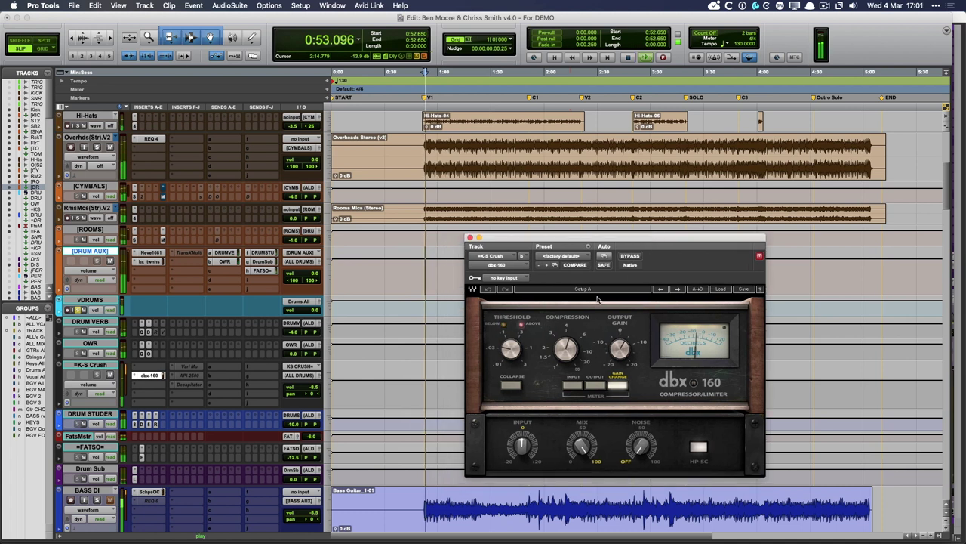
{"action": "left_click", "coordinate": [631, 257]}
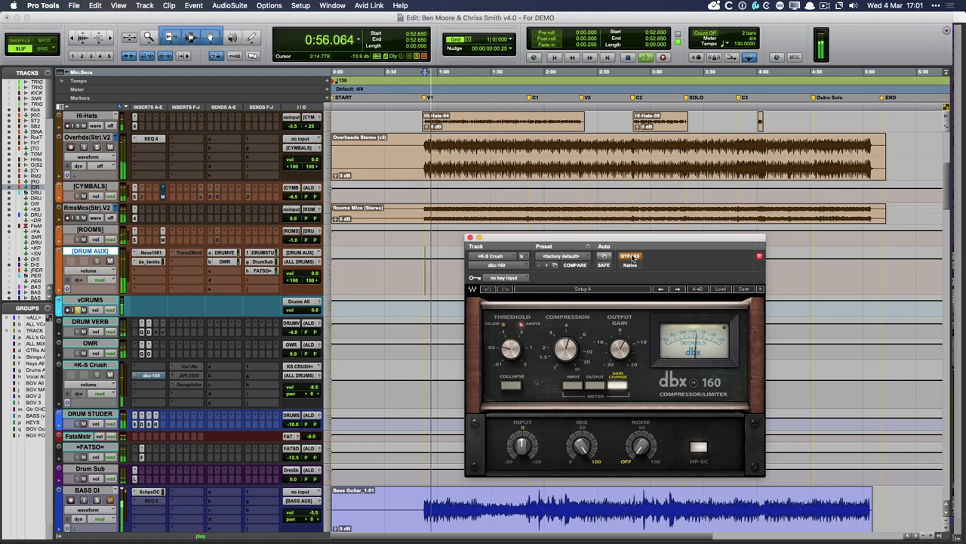
{"action": "left_click", "coordinate": [630, 256]}
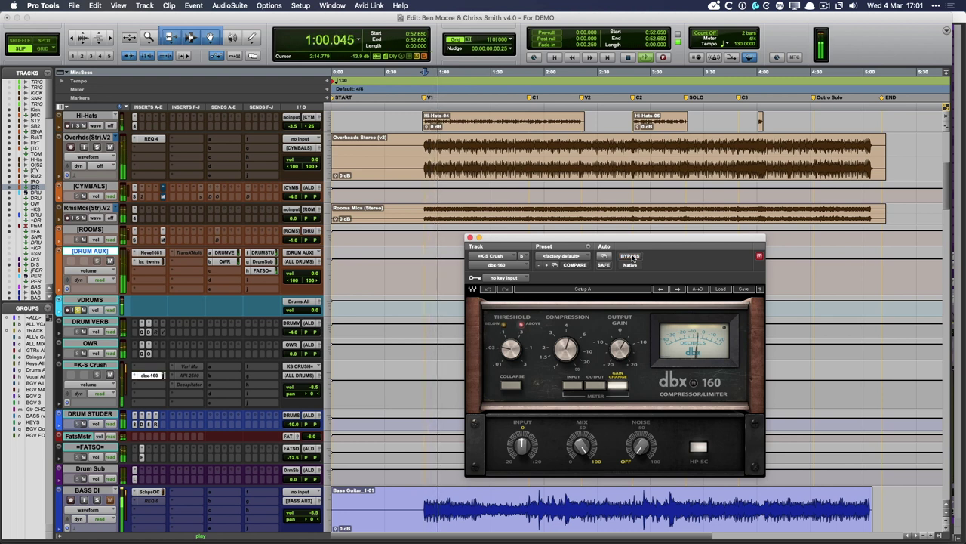
{"action": "left_click", "coordinate": [630, 256]}
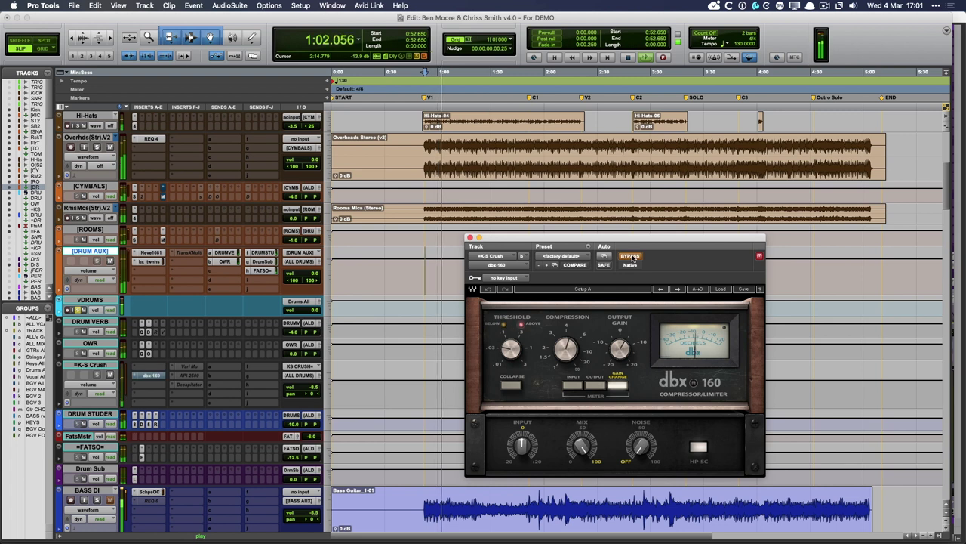
{"action": "left_click", "coordinate": [630, 257]}
{"action": "key", "text": "space"}
{"action": "left_click", "coordinate": [470, 237]}
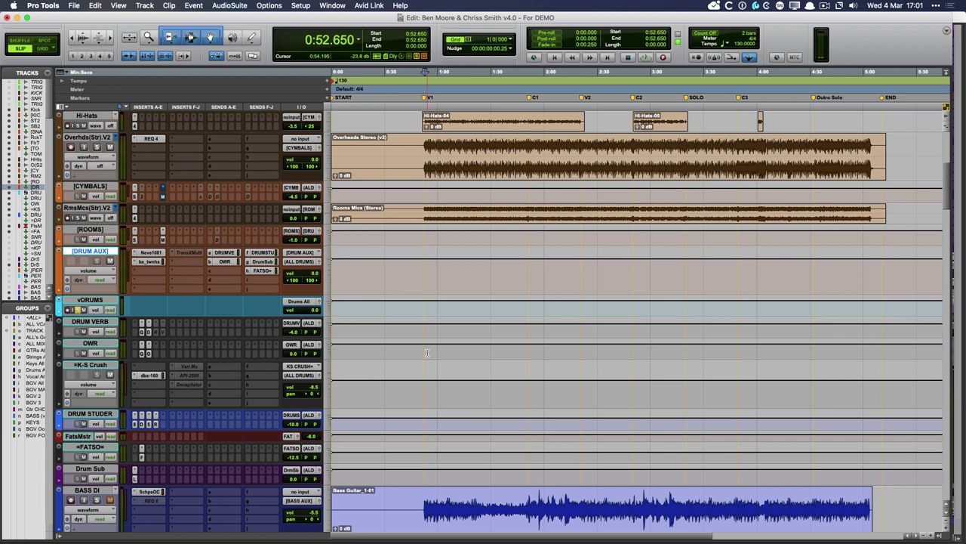
{"action": "scroll", "coordinate": [426, 353], "scroll_direction": "down", "scroll_amount": 5}
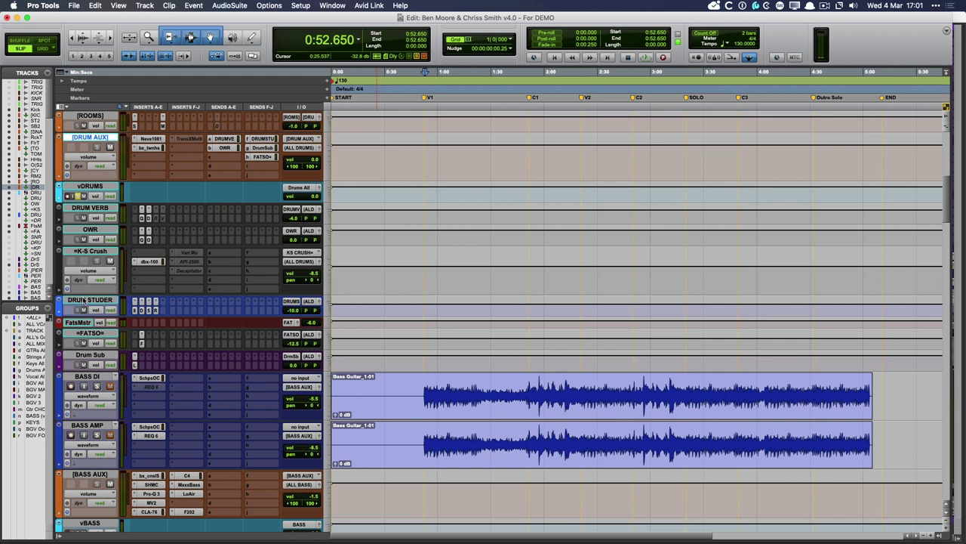
Step: Make DRUM STUDER taller and step through its StuderA800, Decapitator, API-550A and Radiator windows
{"action": "left_click", "coordinate": [326, 301]}
{"action": "left_click", "coordinate": [343, 326]}
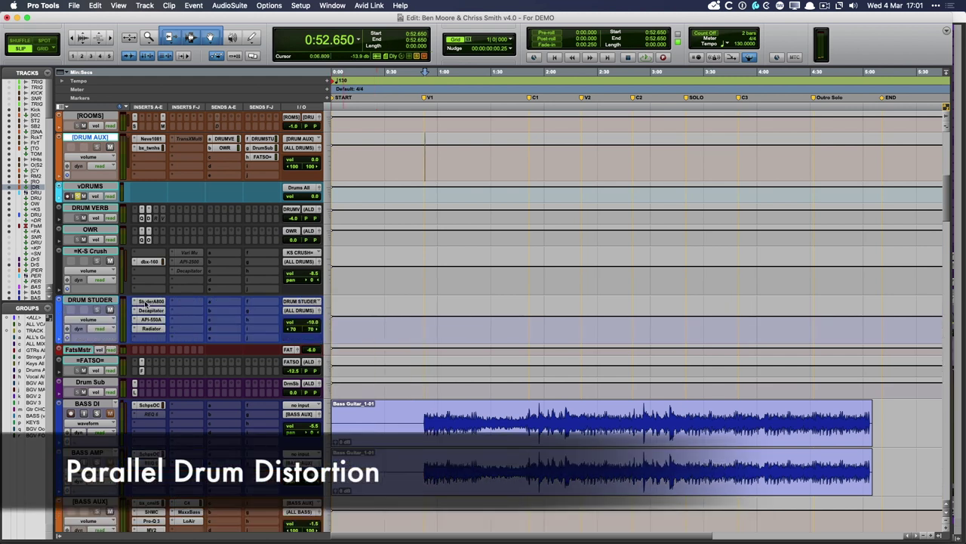
{"action": "left_click", "coordinate": [148, 301]}
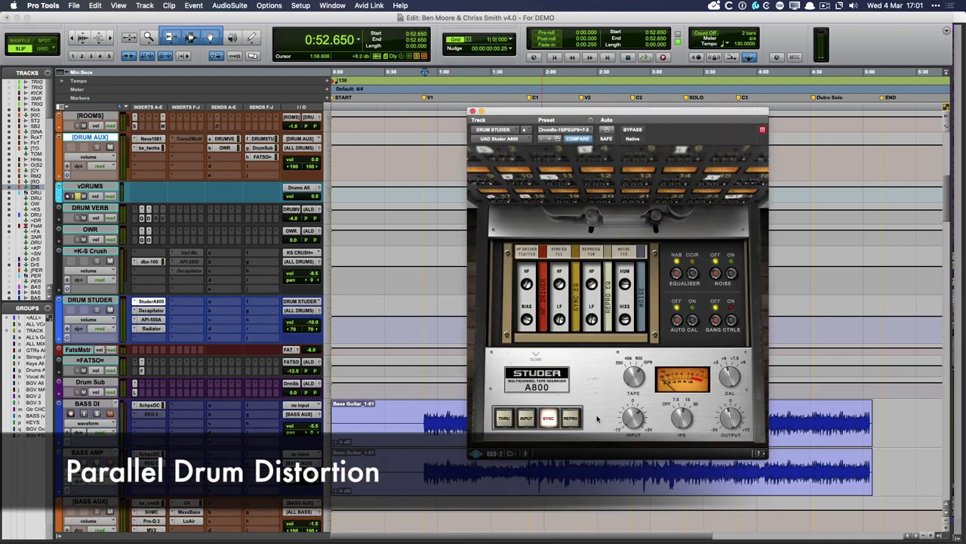
{"action": "left_click", "coordinate": [154, 311]}
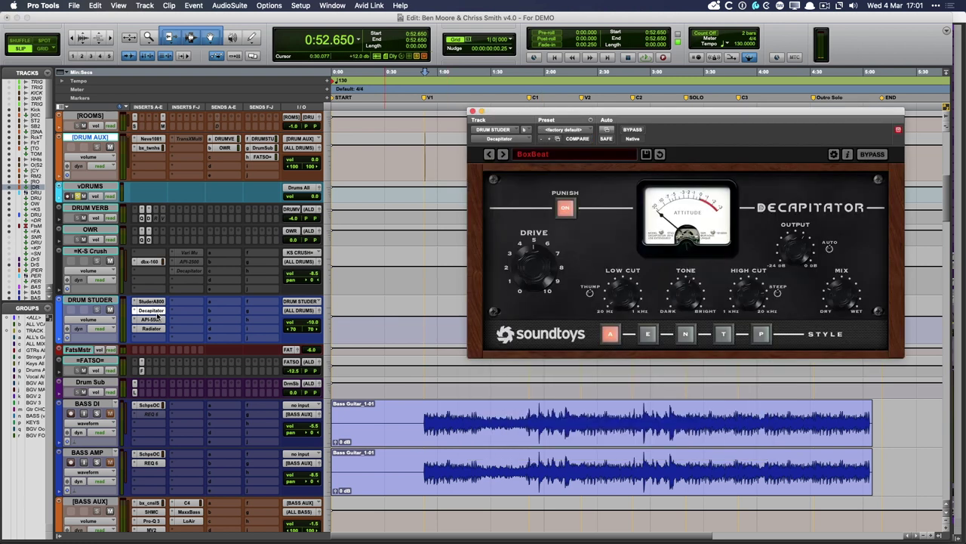
{"action": "left_click", "coordinate": [154, 319]}
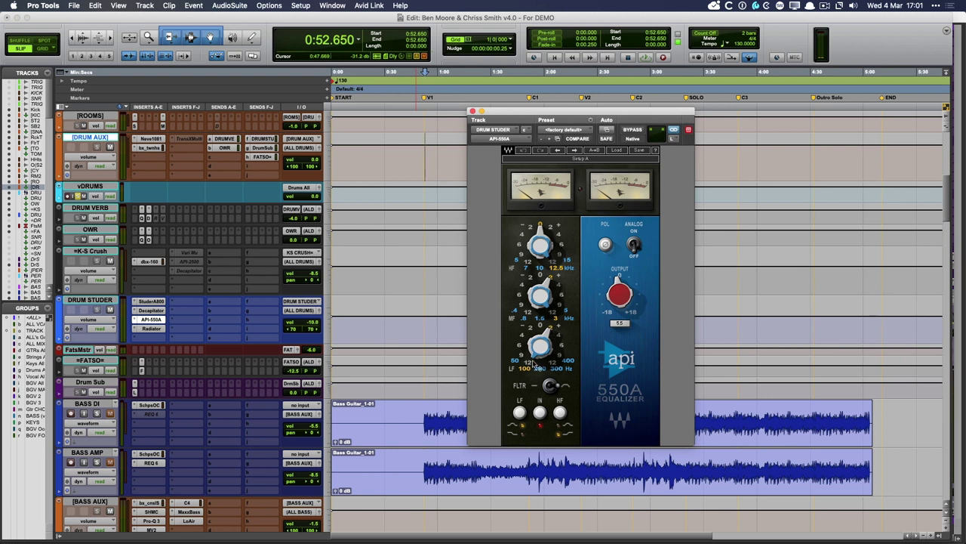
{"action": "left_click", "coordinate": [151, 319]}
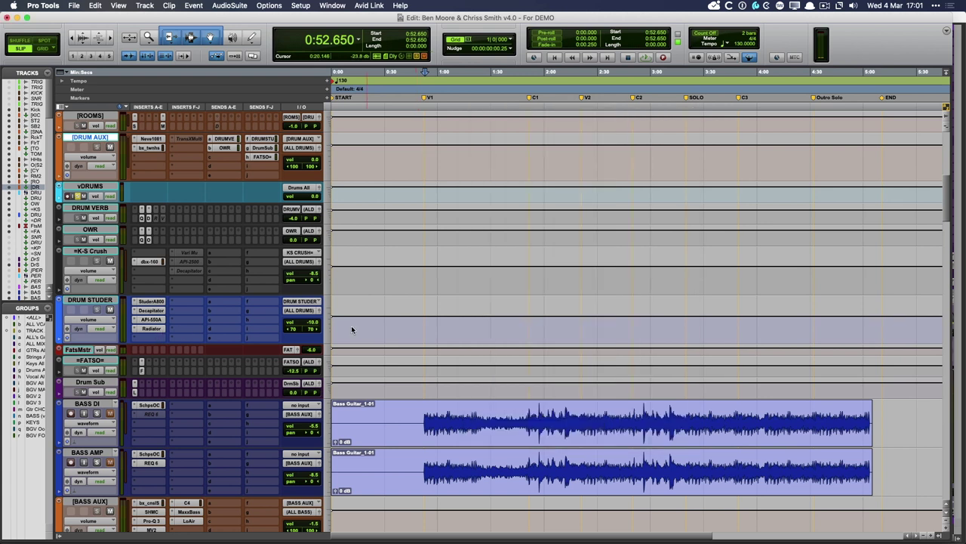
{"action": "left_click_drag", "start_coordinate": [627, 116], "coordinate": [530, 170]}
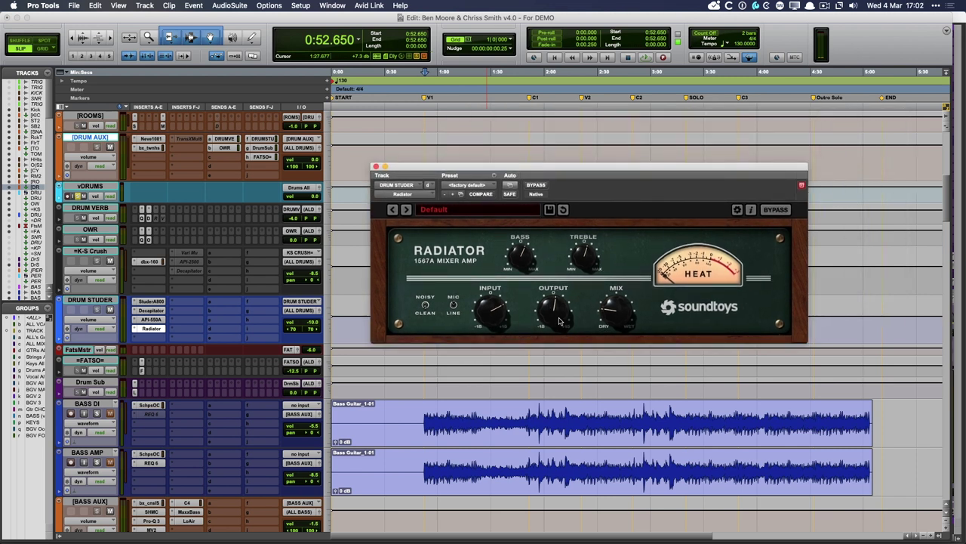
{"action": "left_click", "coordinate": [151, 327]}
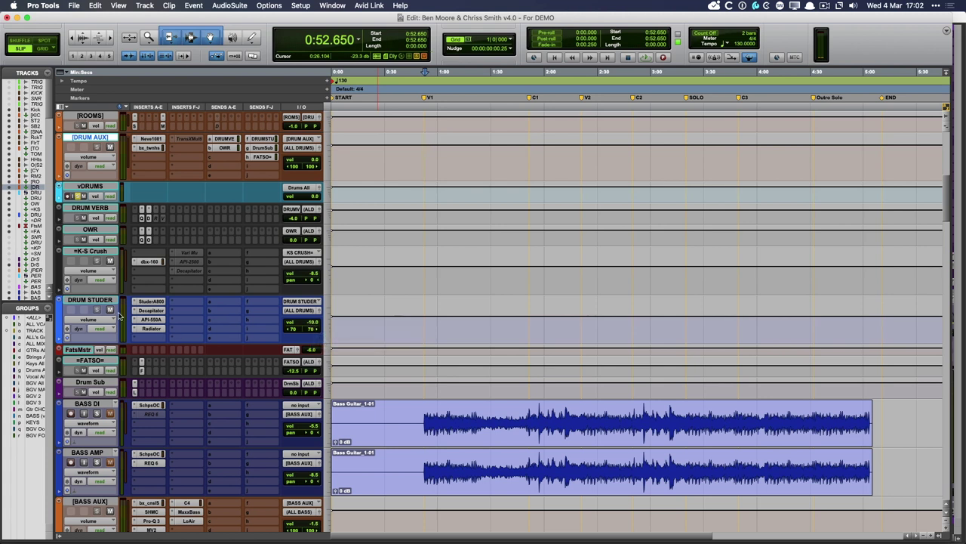
{"action": "key", "text": "space"}
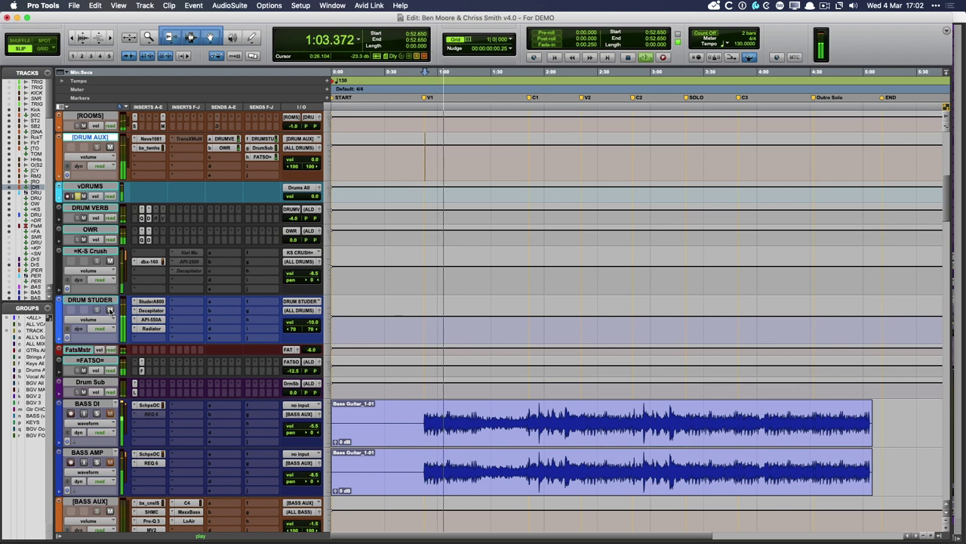
{"action": "key", "text": "space"}
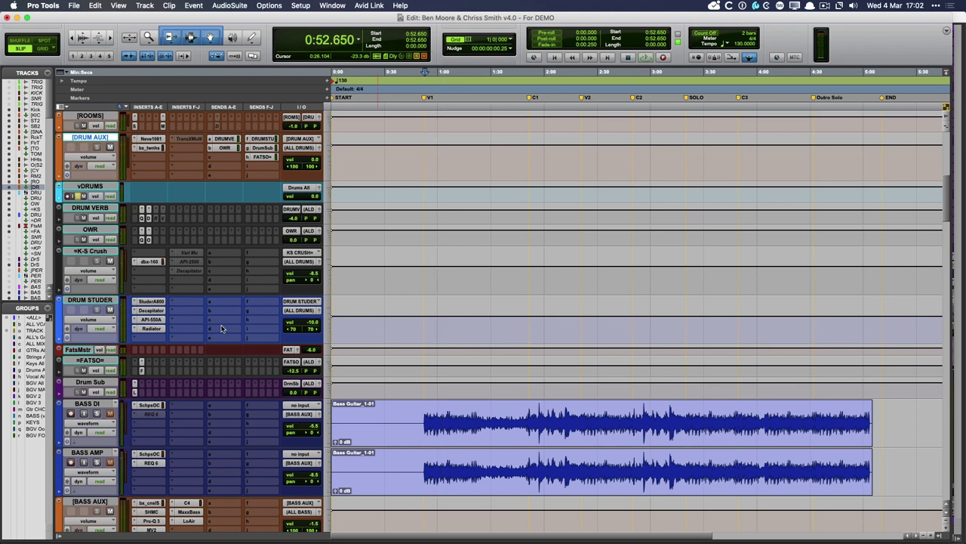
{"action": "scroll", "coordinate": [161, 320], "scroll_direction": "down", "scroll_amount": 5}
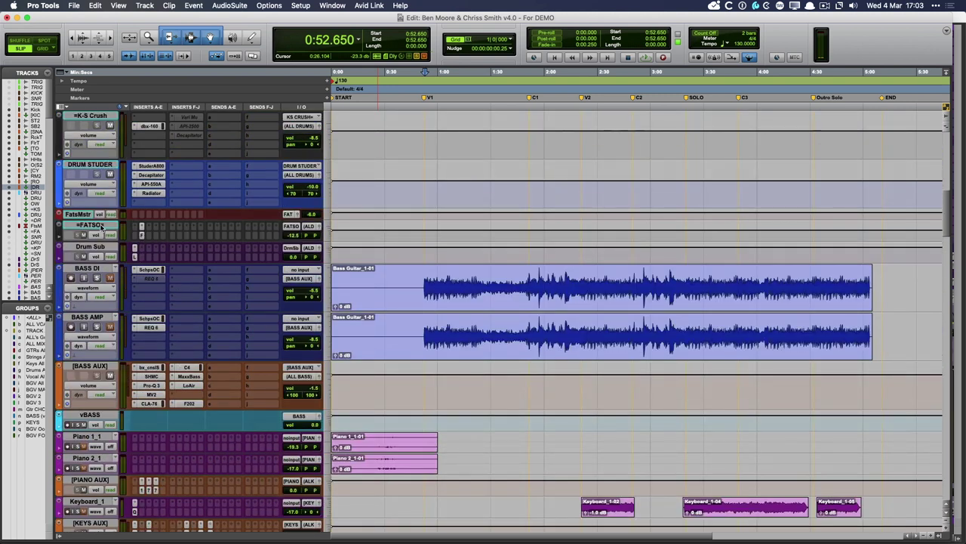
{"action": "left_click", "coordinate": [141, 237]}
{"action": "left_click_drag", "start_coordinate": [531, 174], "coordinate": [533, 168]}
{"action": "key", "text": "space"}
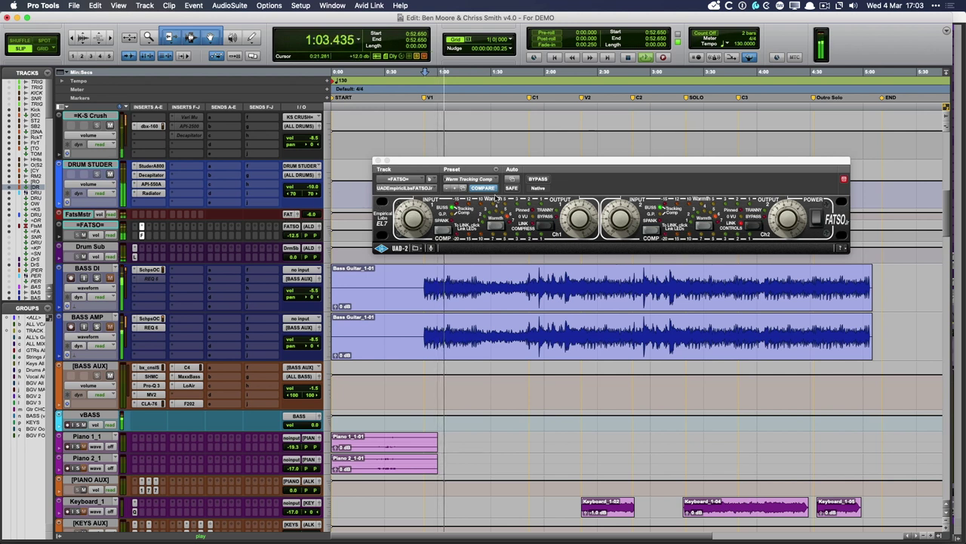
{"action": "left_click", "coordinate": [538, 179]}
{"action": "left_click", "coordinate": [538, 180]}
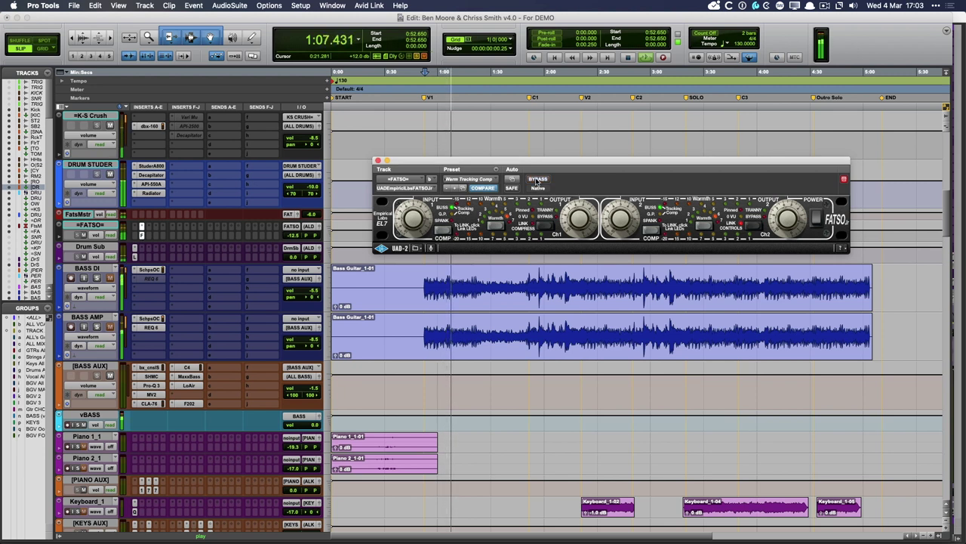
{"action": "left_click", "coordinate": [379, 161]}
{"action": "key", "text": "space"}
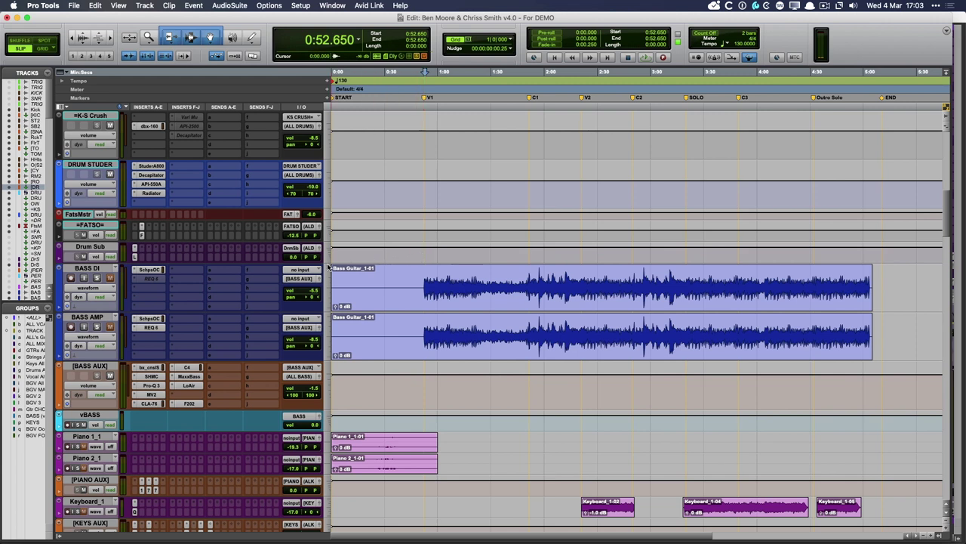
{"action": "left_click", "coordinate": [134, 257]}
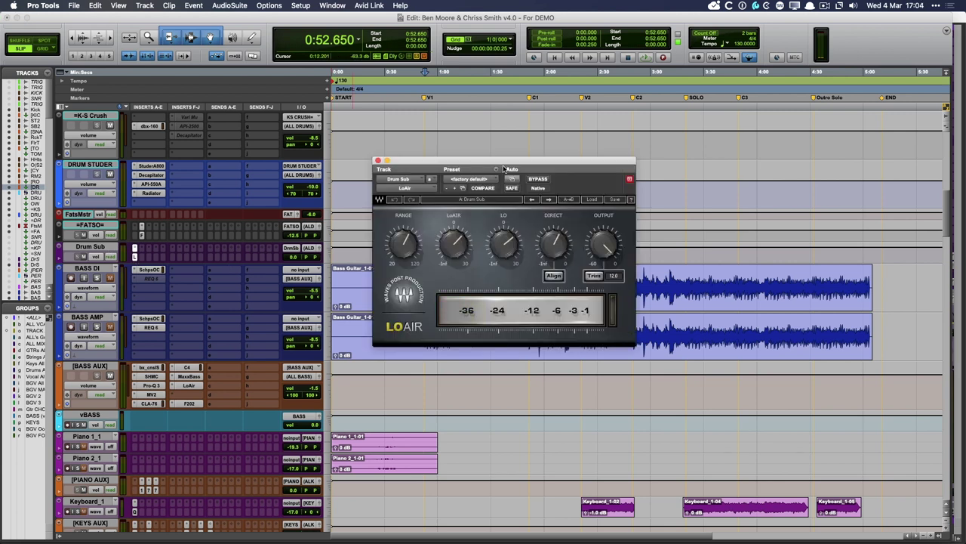
{"action": "left_click_drag", "start_coordinate": [508, 162], "coordinate": [598, 136]}
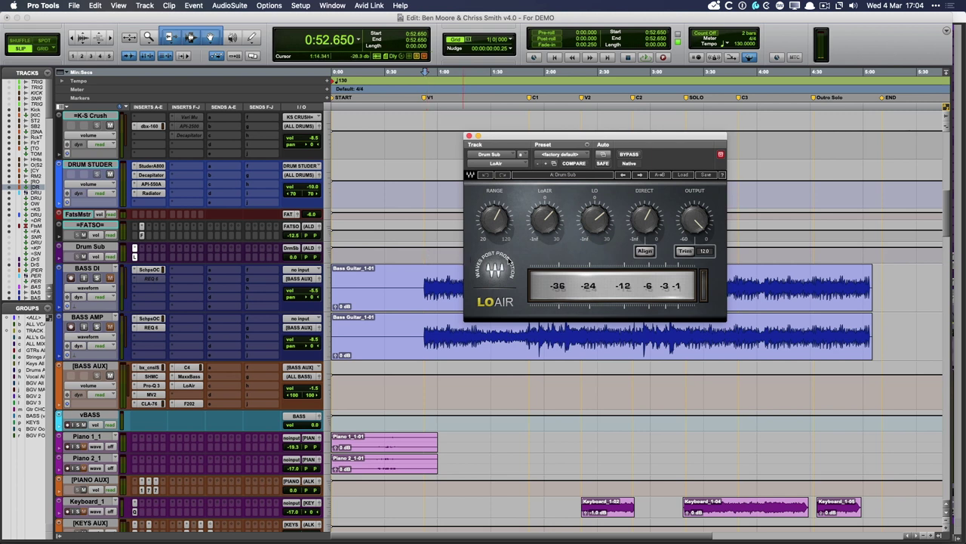
{"action": "key", "text": "space"}
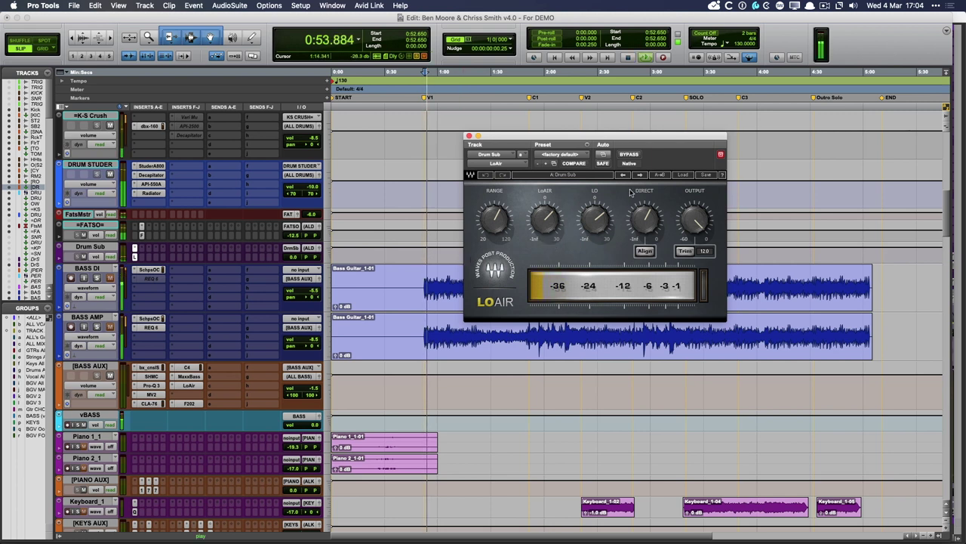
{"action": "left_click", "coordinate": [634, 155]}
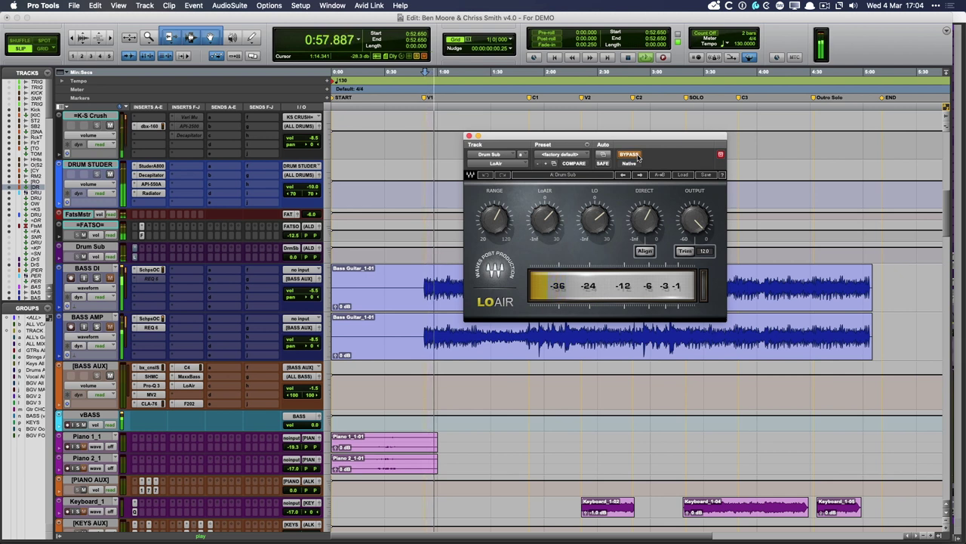
{"action": "left_click", "coordinate": [634, 155]}
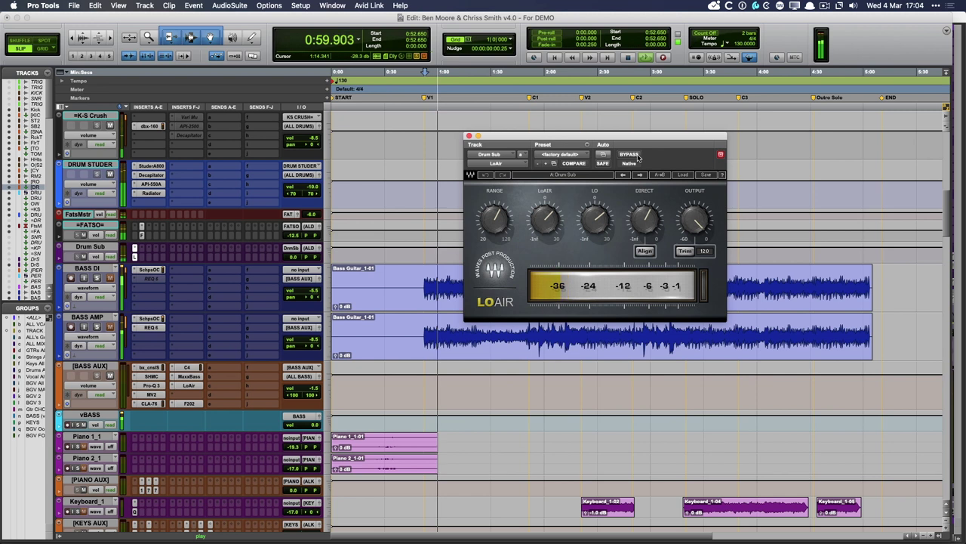
{"action": "key", "text": "space"}
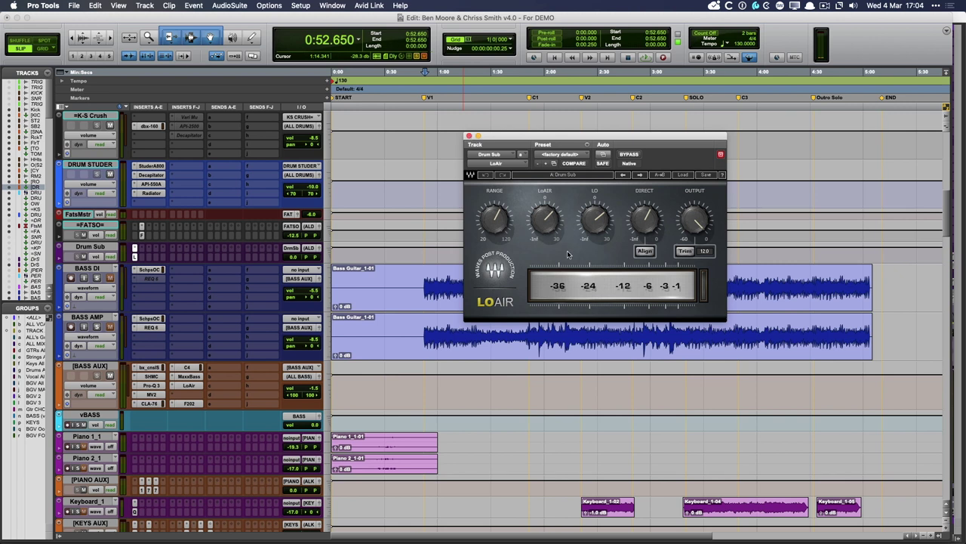
Step: Close the LoAir window and play one pass, stopping back at 0:52.650
{"action": "left_click", "coordinate": [468, 136]}
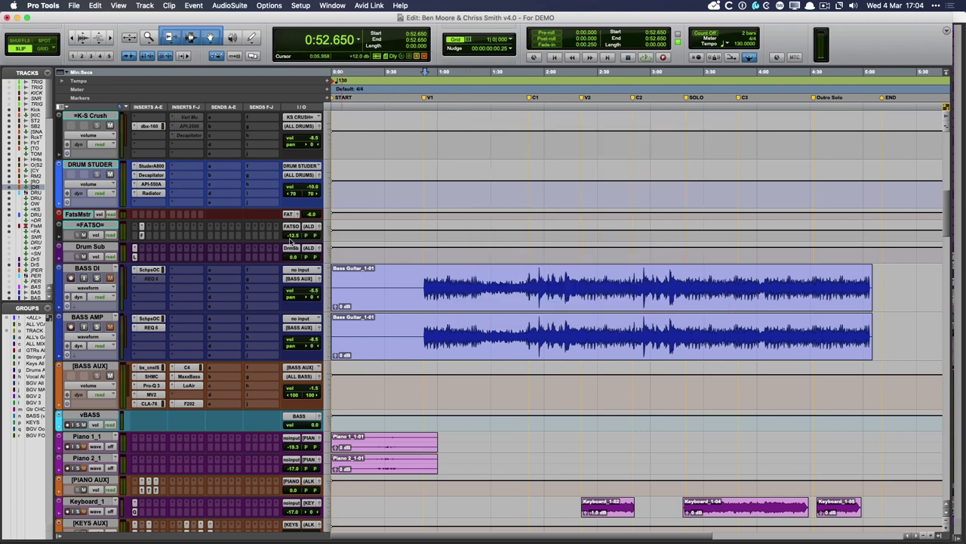
{"action": "key", "text": "space"}
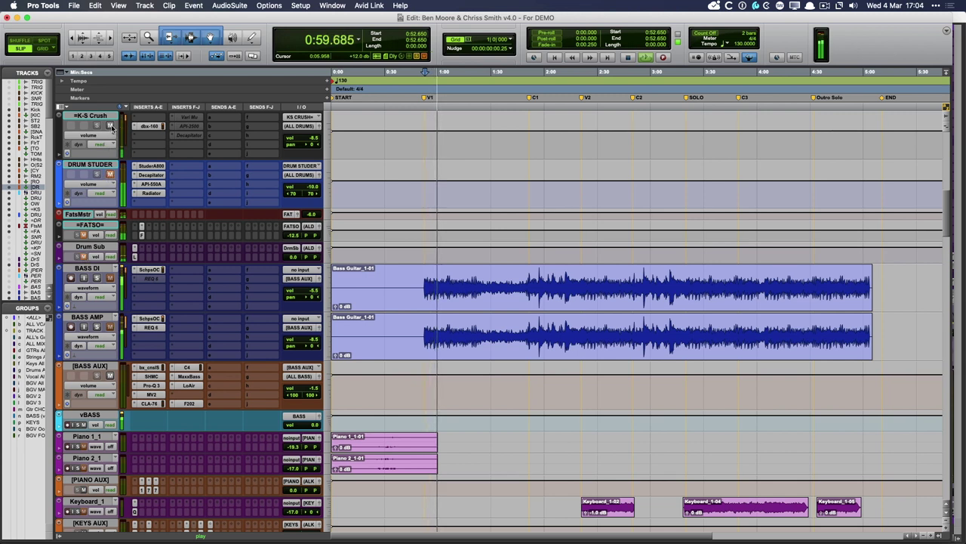
{"action": "scroll", "coordinate": [382, 214], "scroll_direction": "up", "scroll_amount": 2}
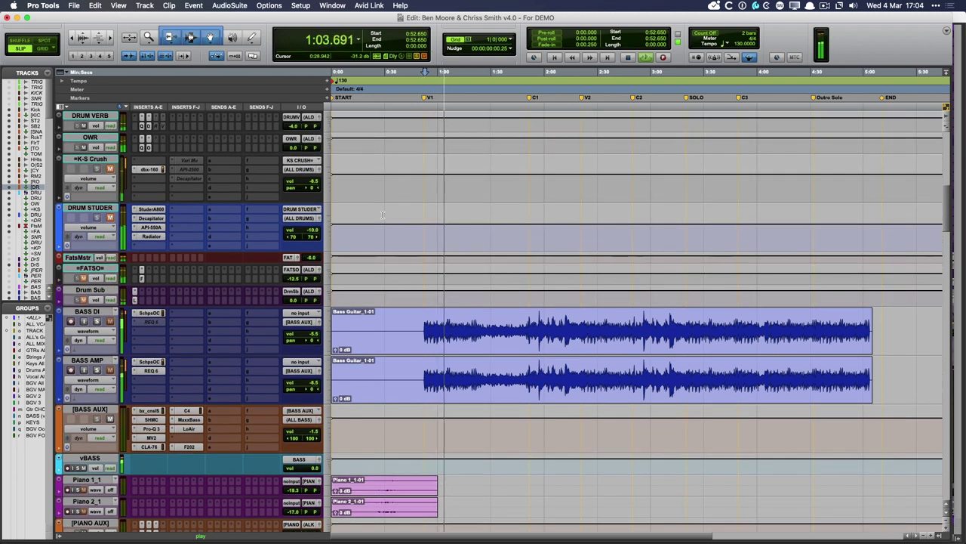
{"action": "key", "text": "space"}
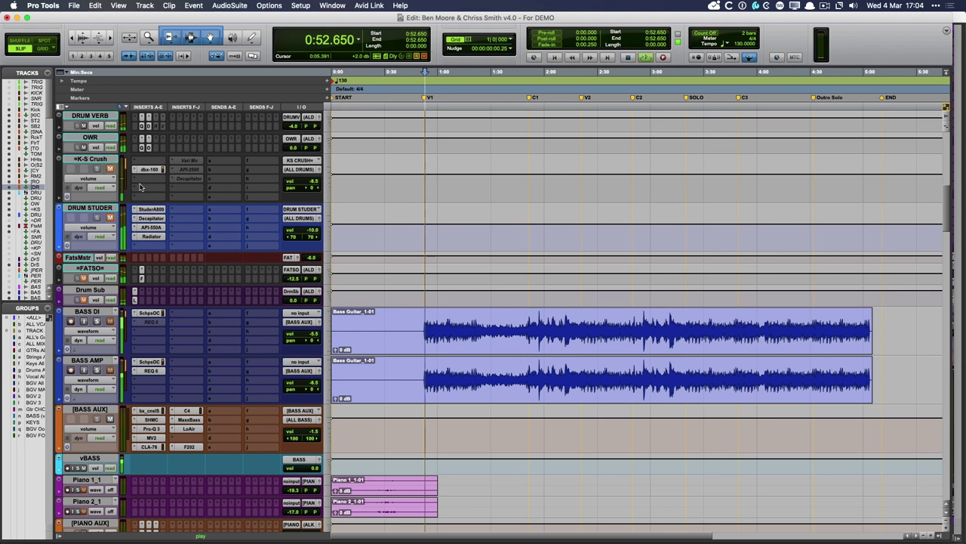
Step: Unmute K-S Crush, DRUM STUDER and FATSO during playback, then stop at 0:52.650
{"action": "key", "text": "space"}
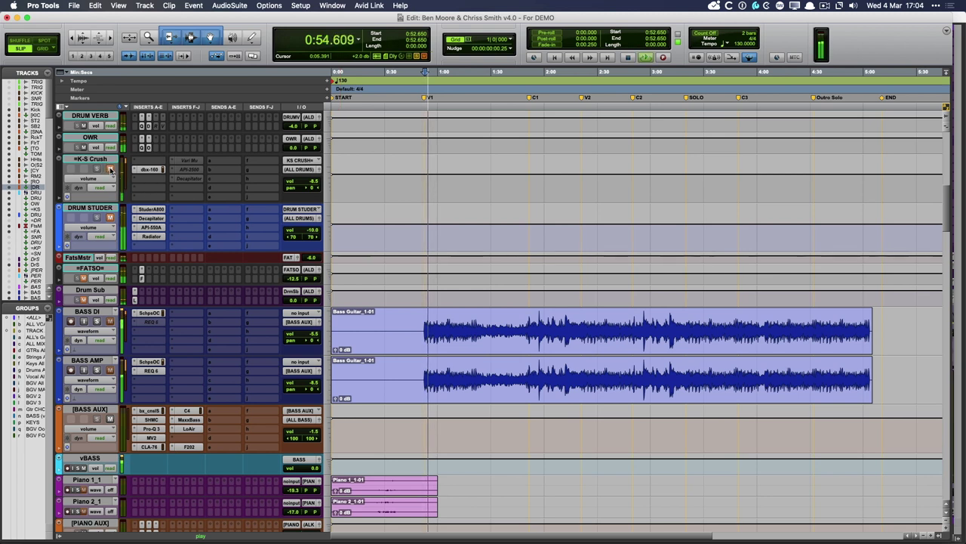
{"action": "left_click", "coordinate": [110, 169]}
{"action": "left_click", "coordinate": [109, 218]}
{"action": "left_click", "coordinate": [83, 278]}
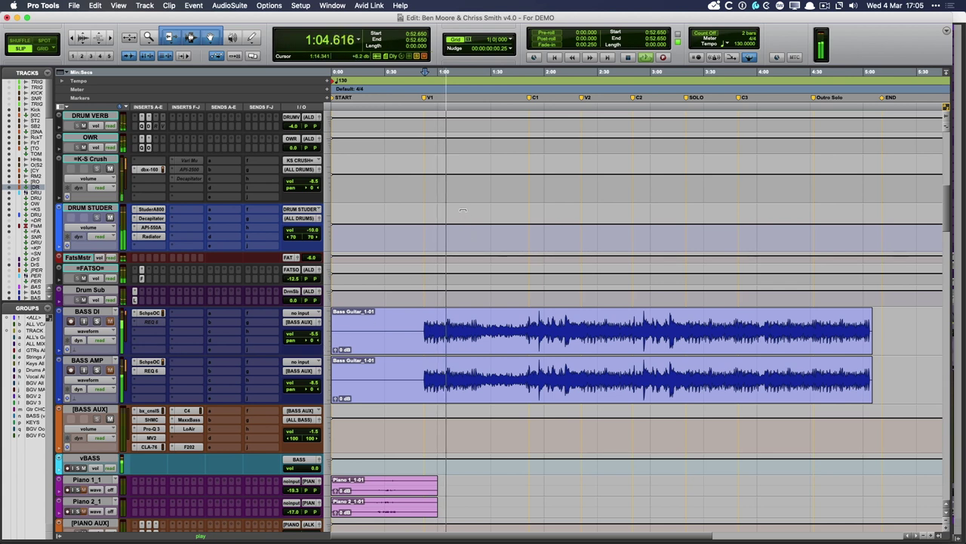
{"action": "key", "text": "space"}
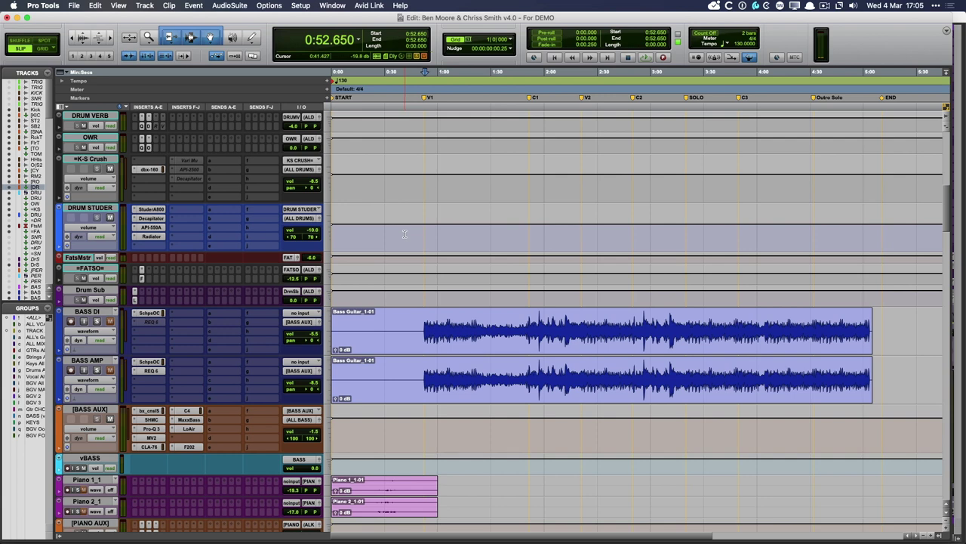
Step: Place the start at 0:50.790 on the Kick track, solo it and open its Pro-G gate
{"action": "scroll", "coordinate": [405, 234], "scroll_direction": "up", "scroll_amount": 10}
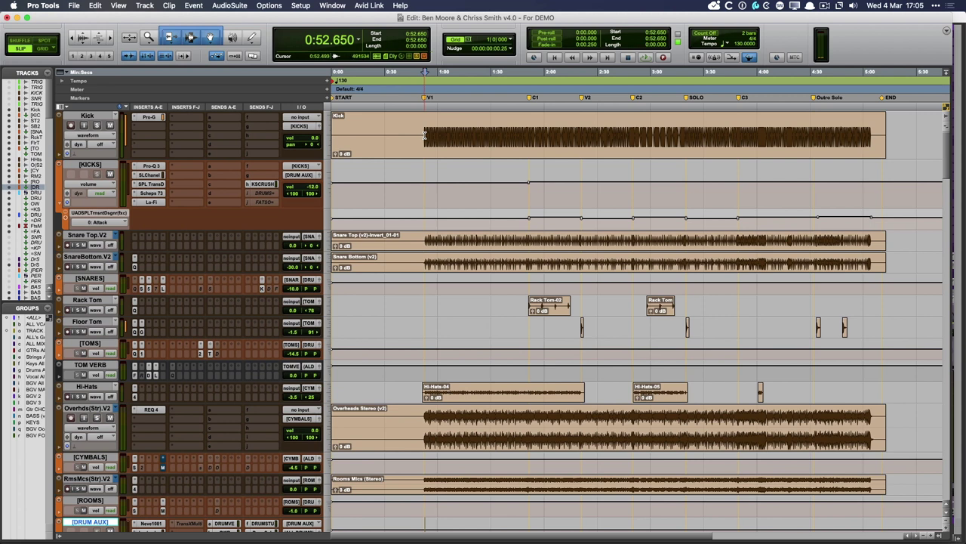
{"action": "left_click", "coordinate": [422, 140]}
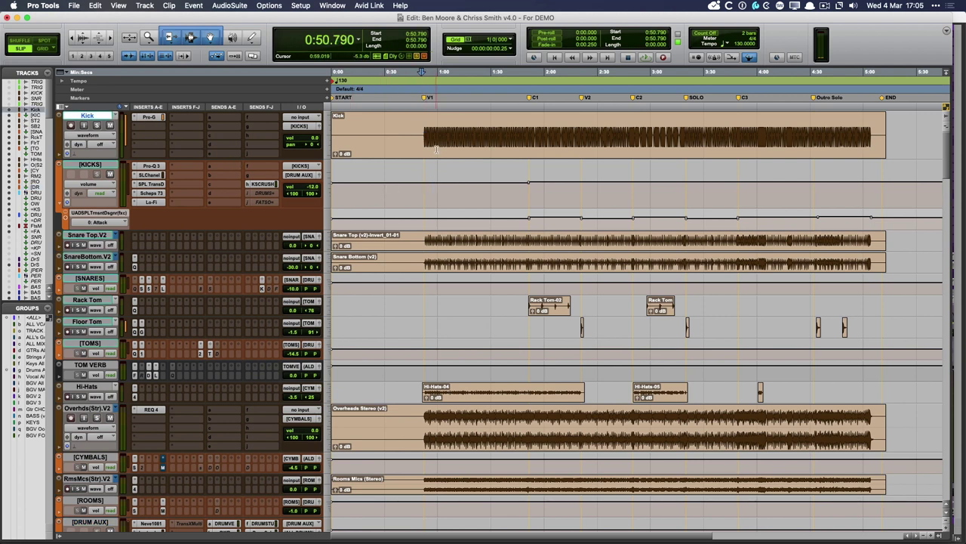
{"action": "left_click", "coordinate": [96, 124]}
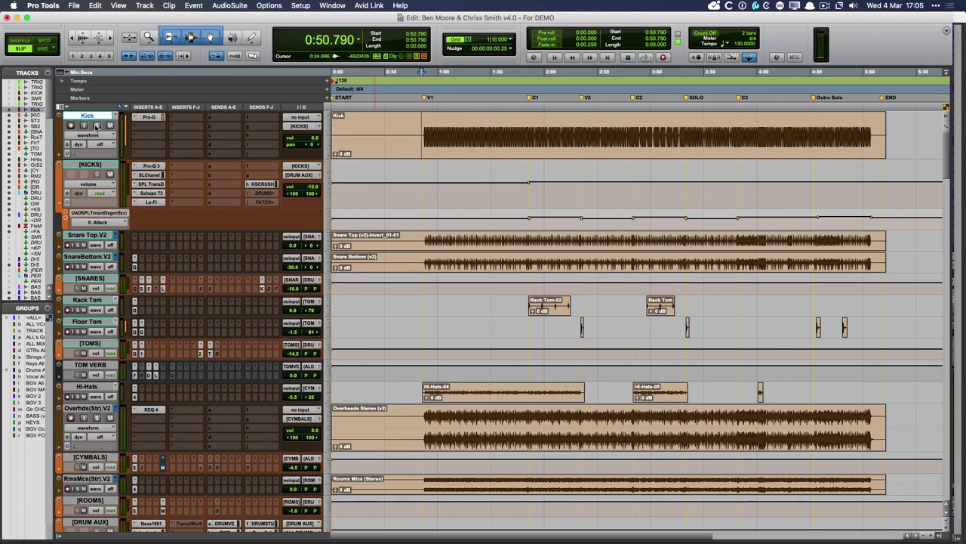
{"action": "left_click", "coordinate": [148, 117]}
{"action": "left_click_drag", "start_coordinate": [534, 130], "coordinate": [471, 179]}
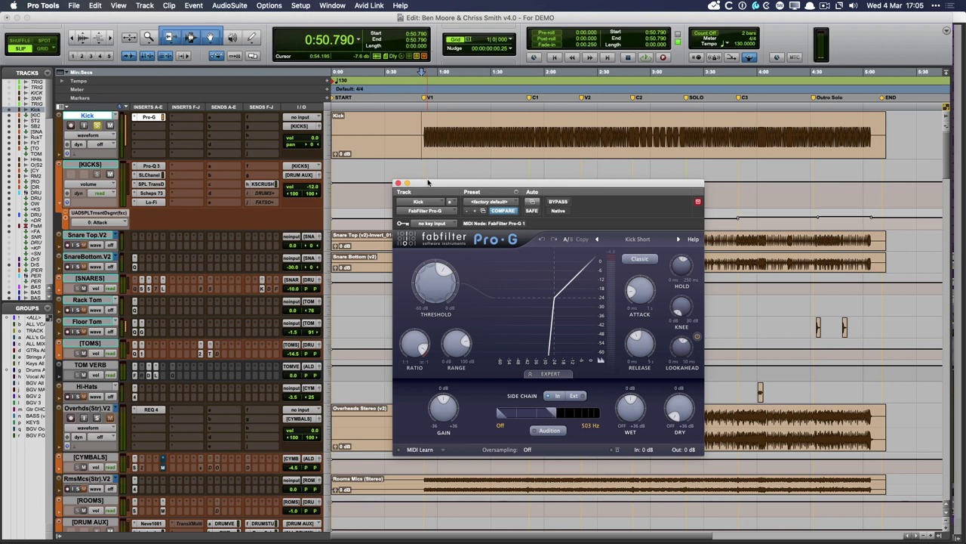
{"action": "left_click_drag", "start_coordinate": [428, 182], "coordinate": [431, 190]}
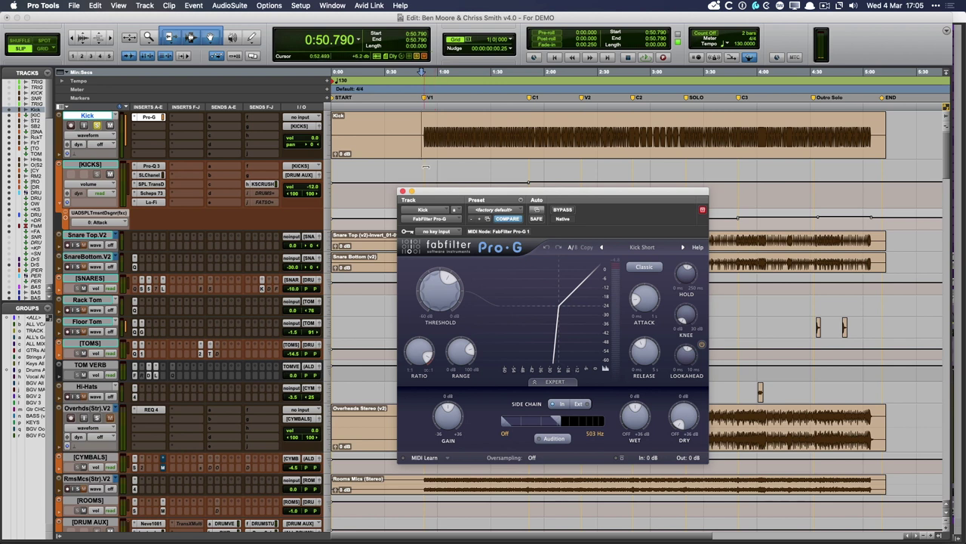
Step: Toggle the Pro-G gate's bypass twice during playback, then stop and close it
{"action": "key", "text": "space"}
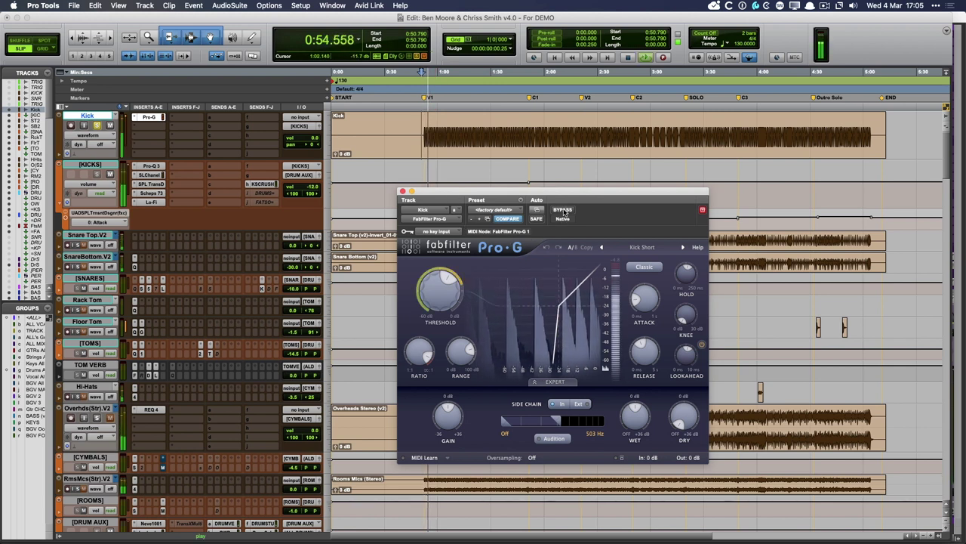
{"action": "left_click", "coordinate": [562, 210]}
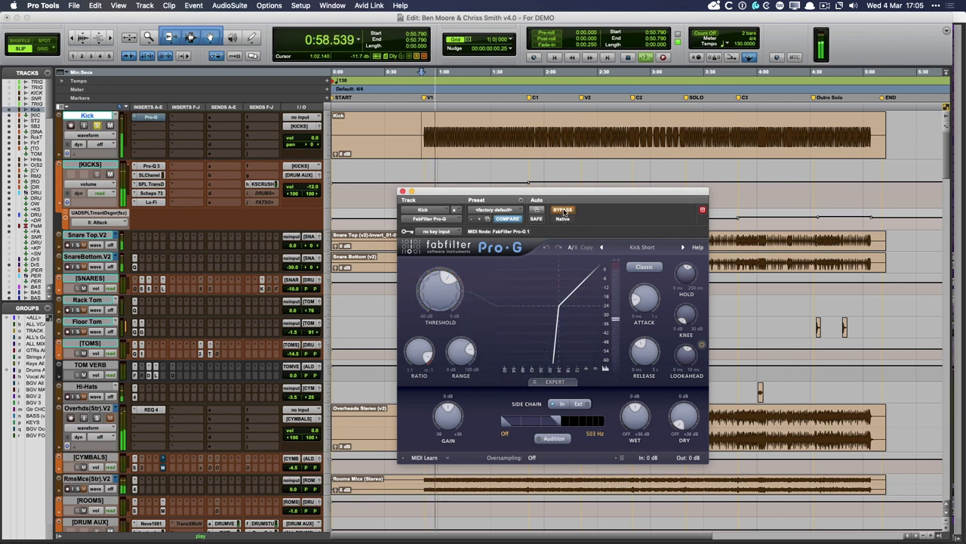
{"action": "left_click", "coordinate": [562, 210]}
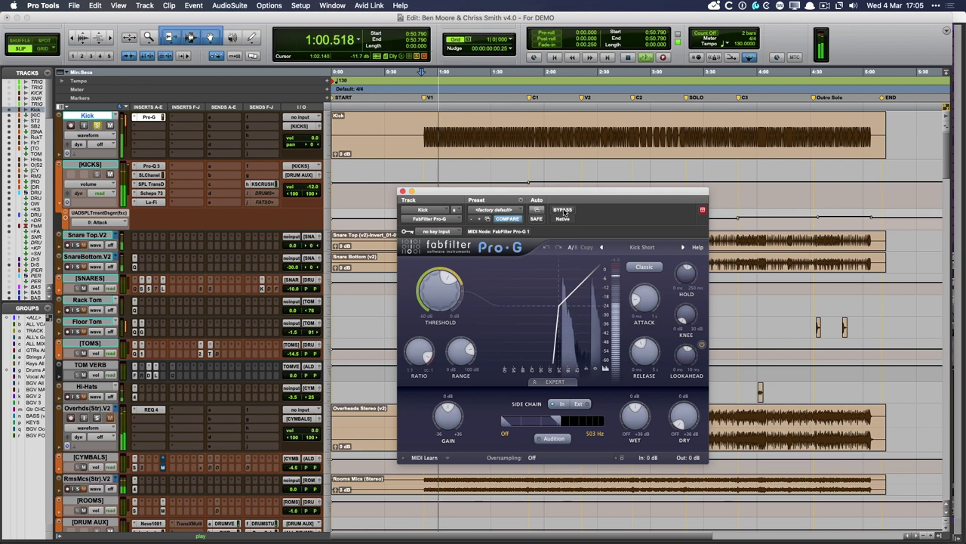
{"action": "left_click", "coordinate": [562, 210]}
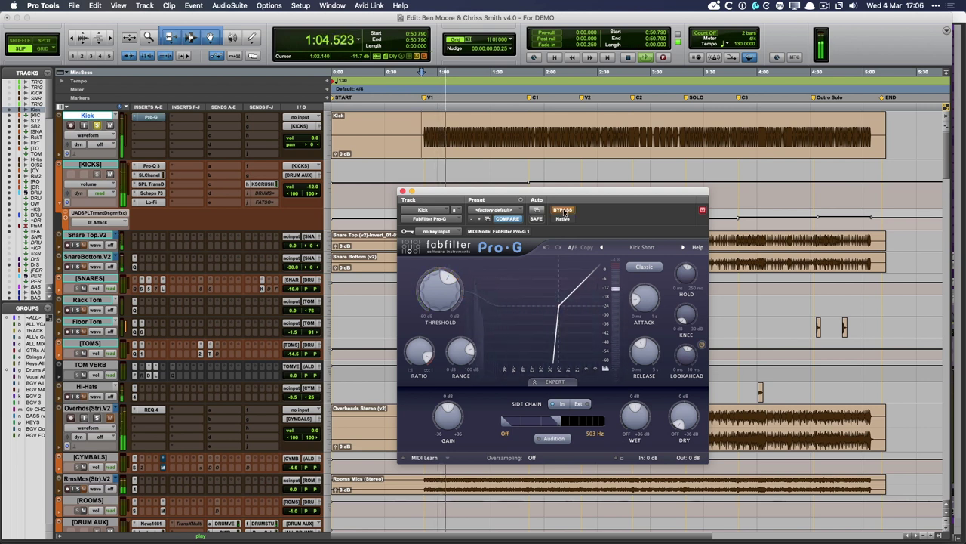
{"action": "left_click", "coordinate": [563, 210]}
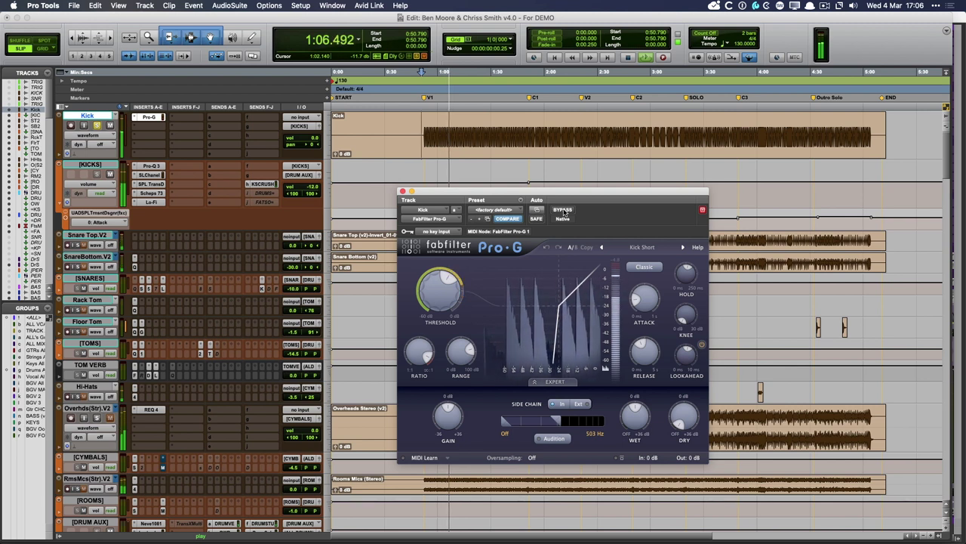
{"action": "key", "text": "space"}
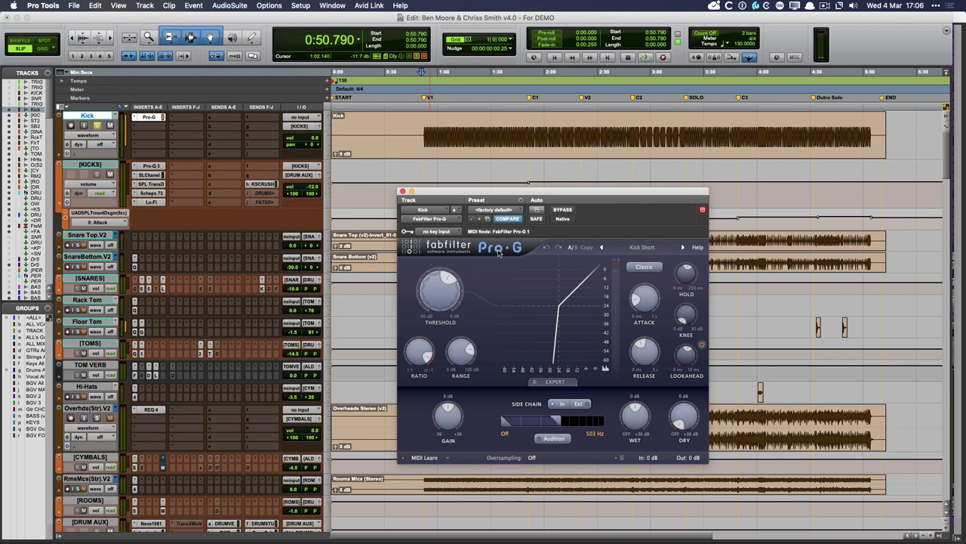
{"action": "left_click", "coordinate": [149, 117]}
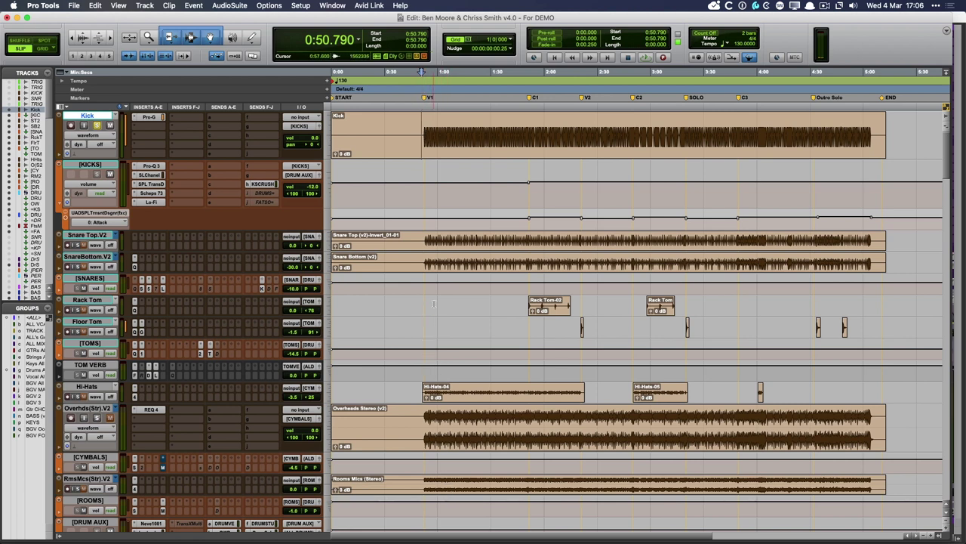
Step: Select the KICKS bus and show its Pro-Q 3 12 dB/oct low-pass near 7 kHz
{"action": "left_click", "coordinate": [427, 199]}
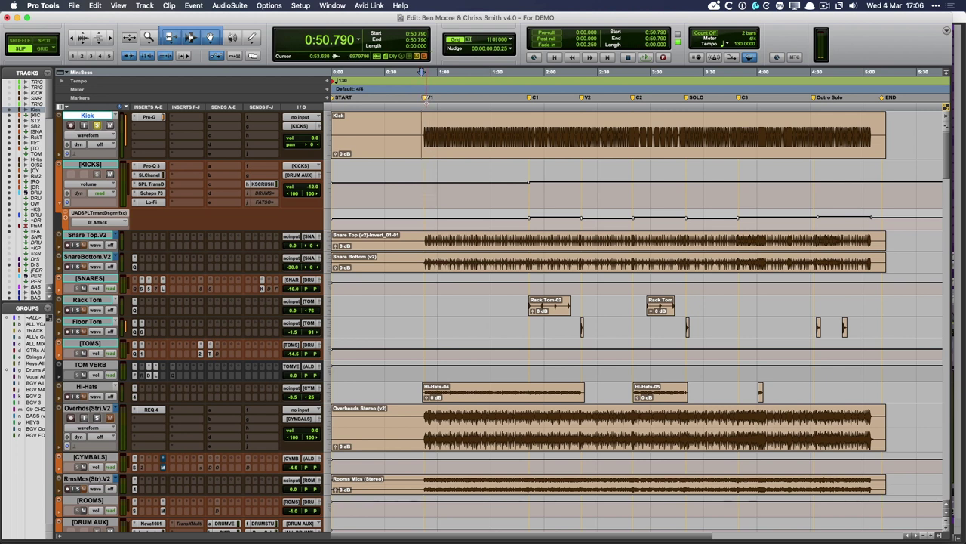
{"action": "left_click", "coordinate": [151, 165]}
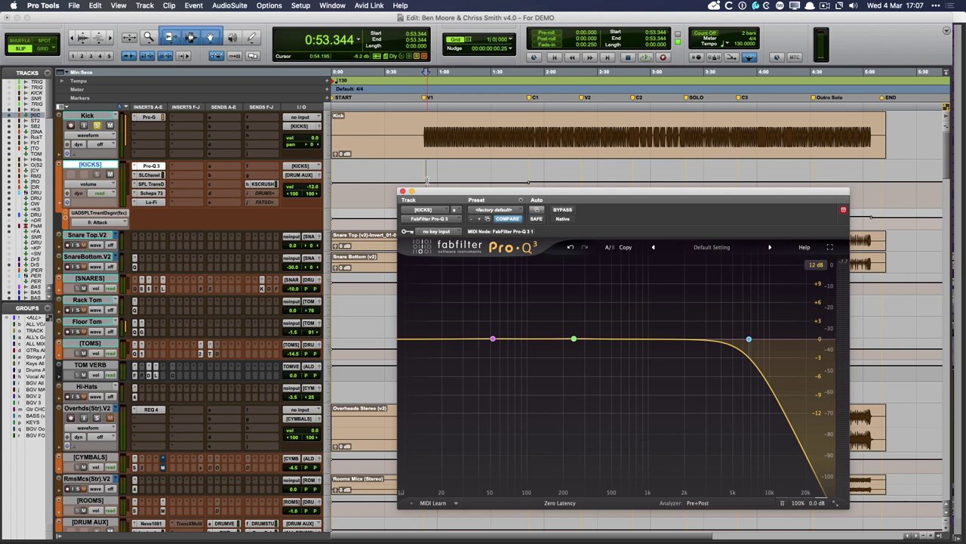
{"action": "mouse_move", "coordinate": [733, 317]}
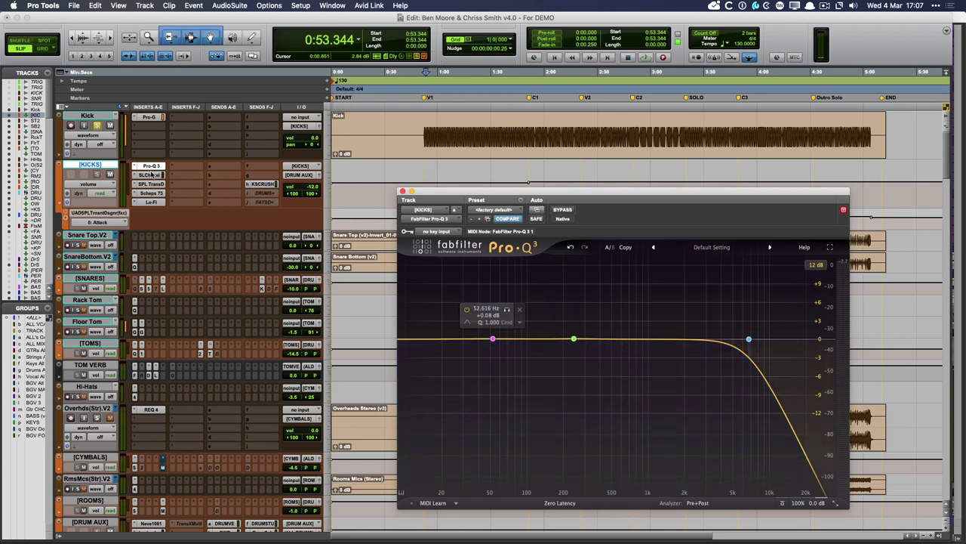
Step: Bring up the SSL Channel on KICKS and move its window up out of the way
{"action": "left_click", "coordinate": [150, 174]}
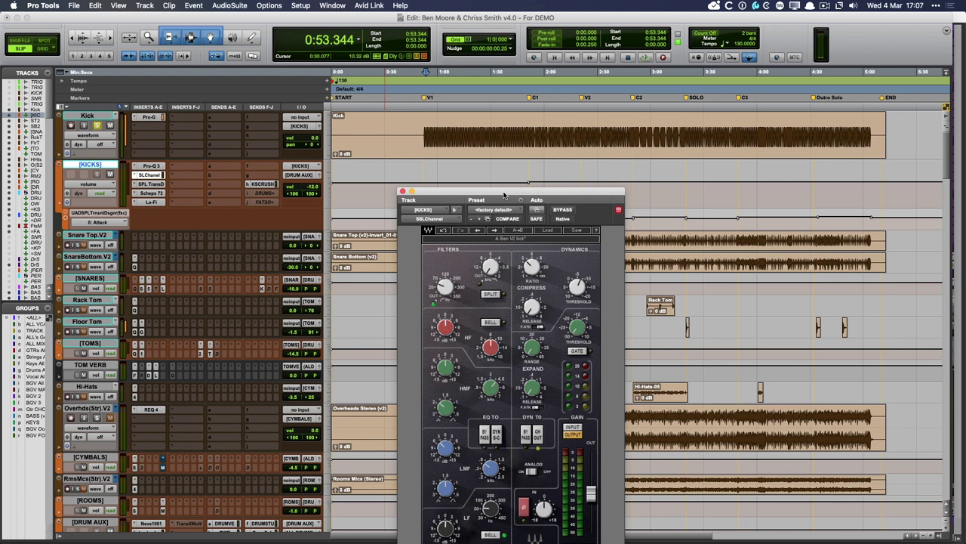
{"action": "left_click_drag", "start_coordinate": [504, 195], "coordinate": [543, 163]}
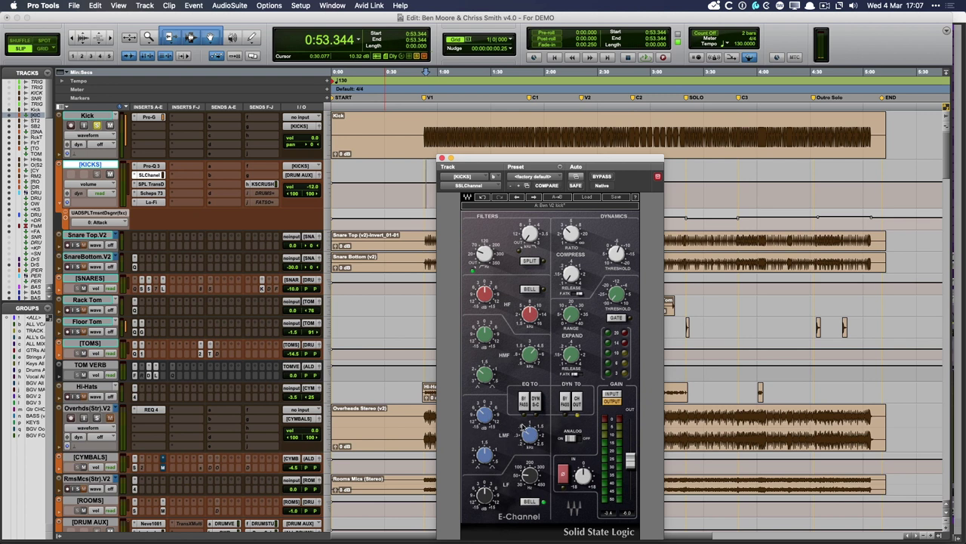
{"action": "mouse_move", "coordinate": [533, 444]}
{"action": "left_click_drag", "start_coordinate": [551, 159], "coordinate": [620, 97]}
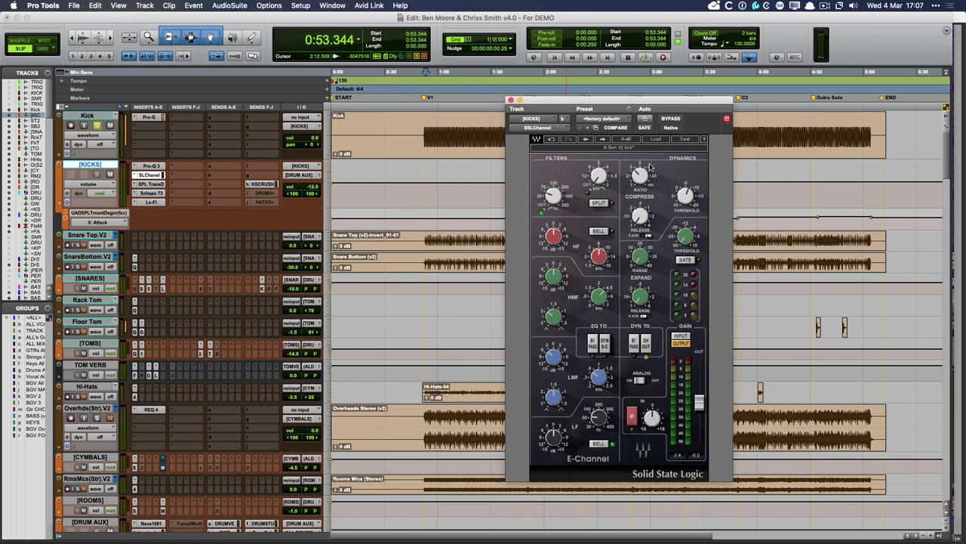
Step: Play the kicks, bypass and re-enable the SSL Channel, then stop at 0:53.344
{"action": "key", "text": "space"}
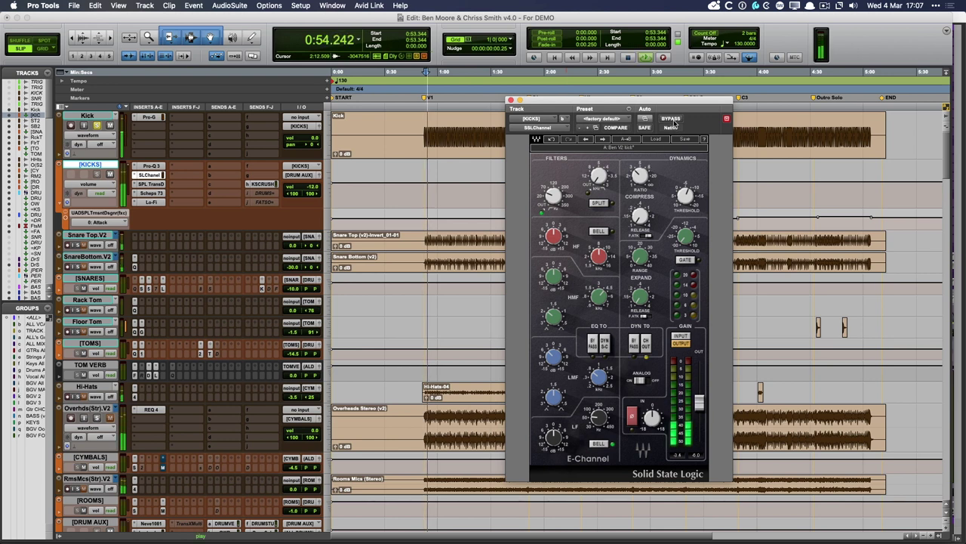
{"action": "left_click", "coordinate": [671, 120]}
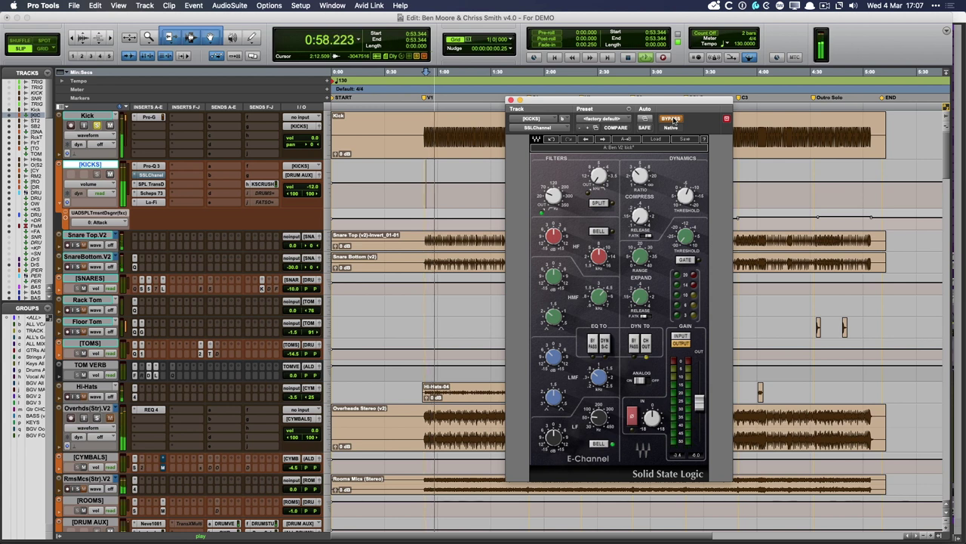
{"action": "left_click", "coordinate": [671, 119]}
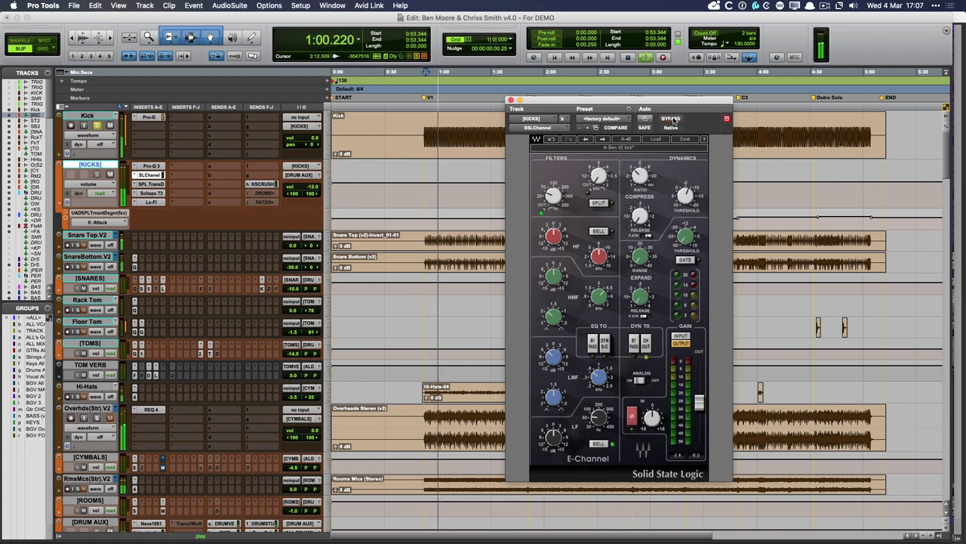
{"action": "key", "text": "space"}
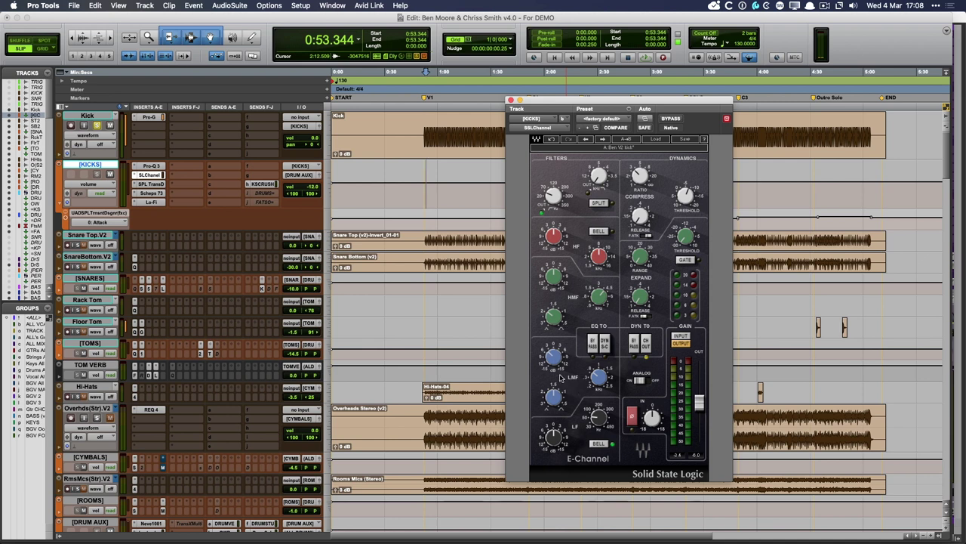
{"action": "mouse_move", "coordinate": [561, 361]}
Step: Swap the SSL Channel for the SPL Transient Designer and select 3:45–4:38 in its Attack lane
{"action": "left_click", "coordinate": [510, 100]}
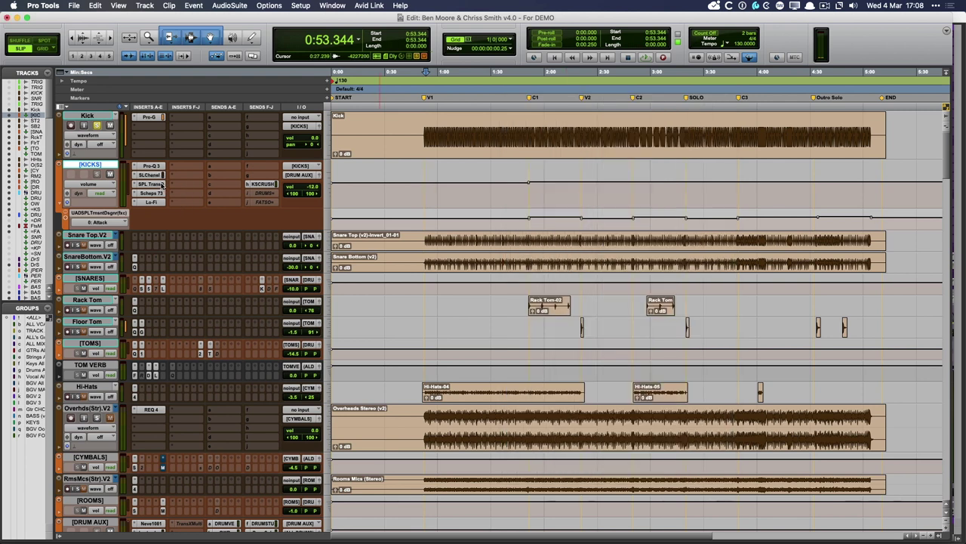
{"action": "left_click", "coordinate": [162, 184]}
{"action": "left_click_drag", "start_coordinate": [629, 102], "coordinate": [630, 249]}
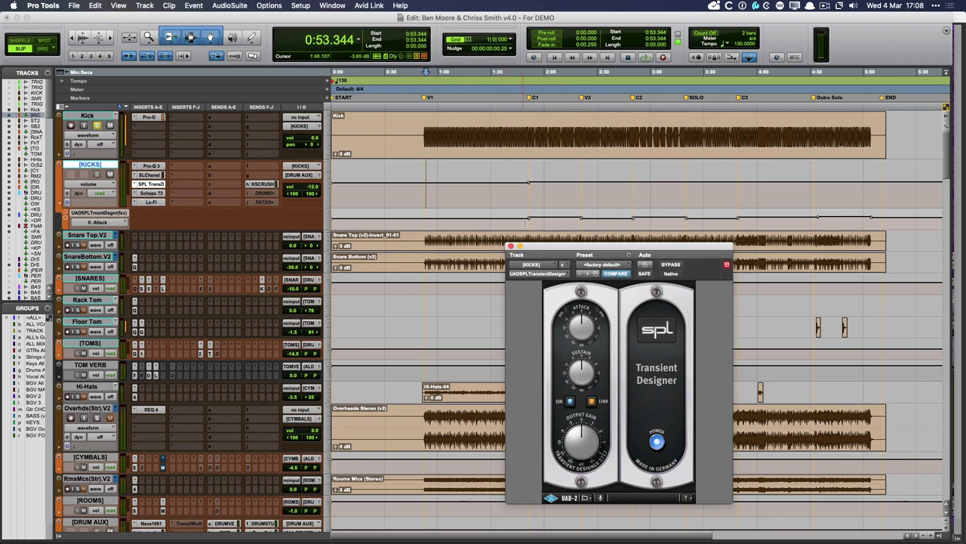
{"action": "left_click_drag", "start_coordinate": [527, 221], "coordinate": [823, 219]}
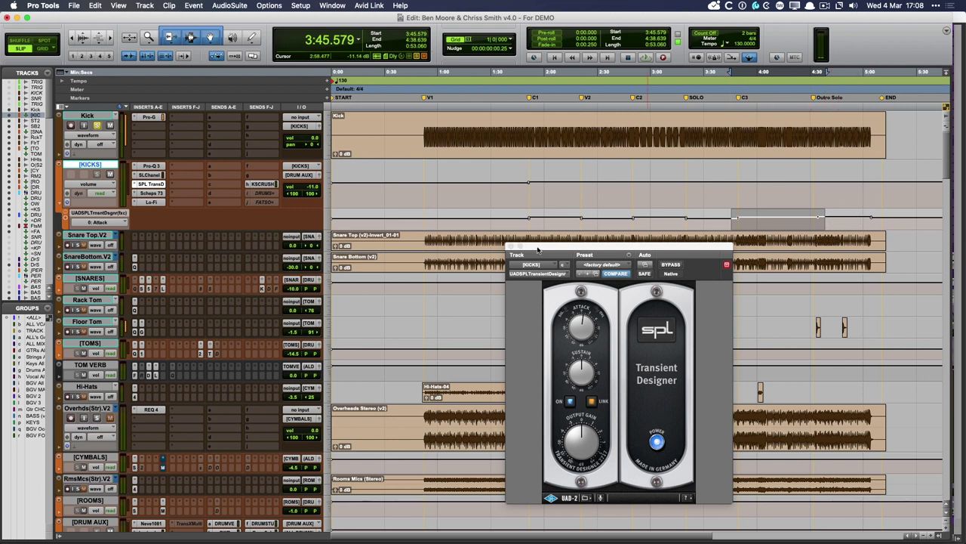
{"action": "left_click_drag", "start_coordinate": [540, 249], "coordinate": [536, 232]}
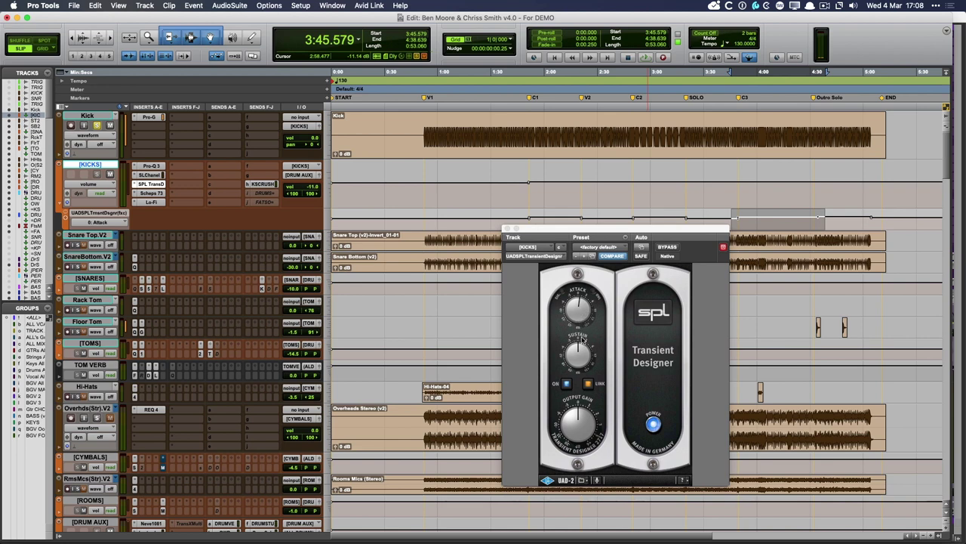
Step: Review the Scheps 73 on KICKS, then show Lo-Fi at 24 bits, distortion 0.3
{"action": "left_click", "coordinate": [150, 192]}
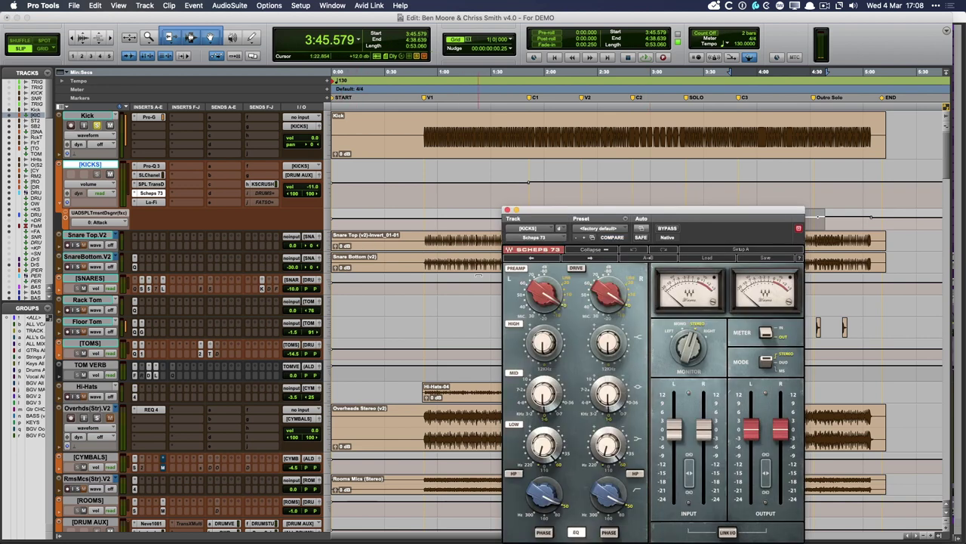
{"action": "left_click_drag", "start_coordinate": [590, 210], "coordinate": [442, 68]}
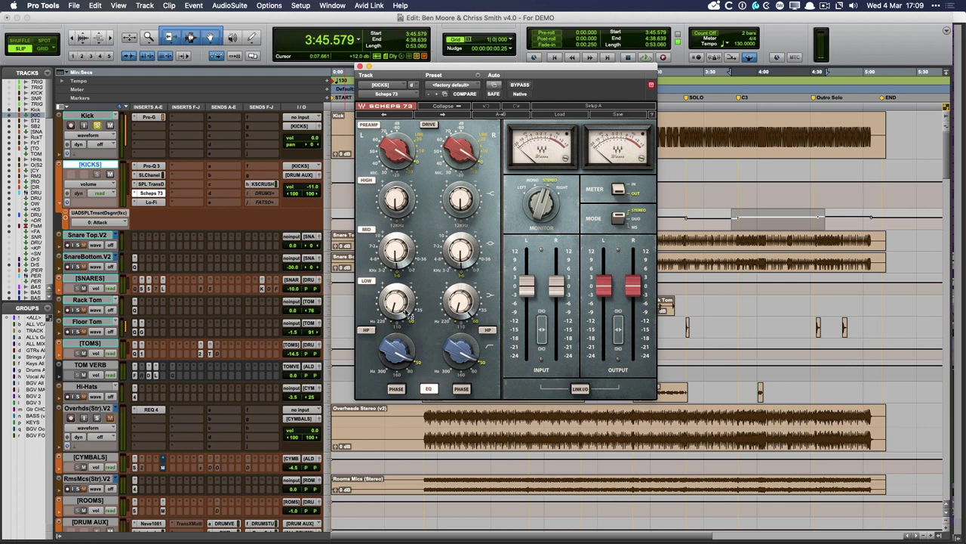
{"action": "left_click", "coordinate": [151, 201]}
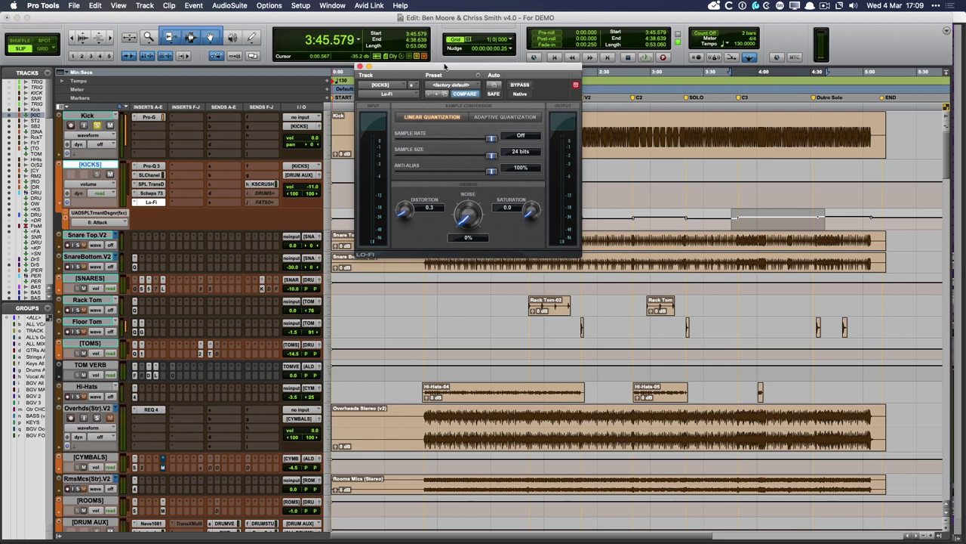
Step: Play the kick bus from 0:55, bypassing and re-enabling Lo-Fi to compare, then stop
{"action": "left_click_drag", "start_coordinate": [445, 67], "coordinate": [463, 183]}
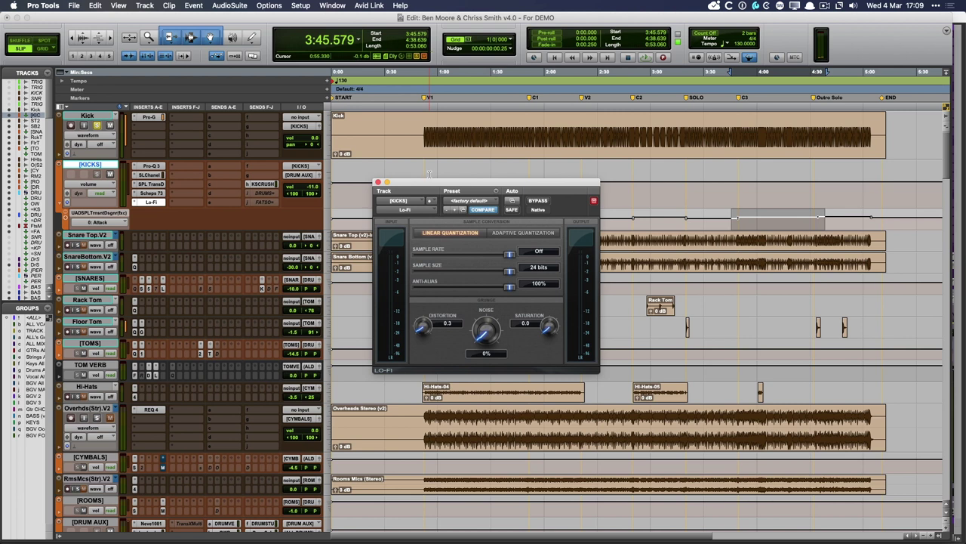
{"action": "left_click", "coordinate": [429, 175]}
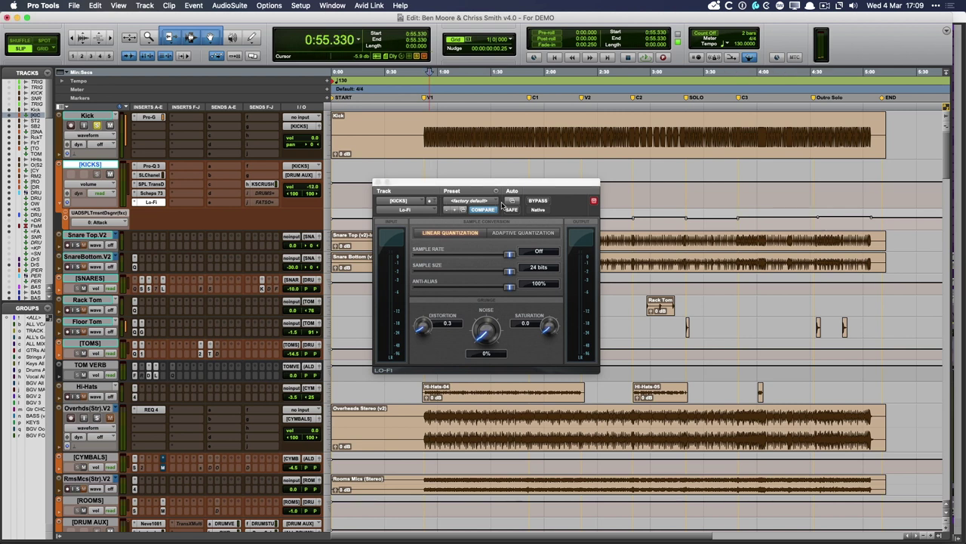
{"action": "key", "text": "space"}
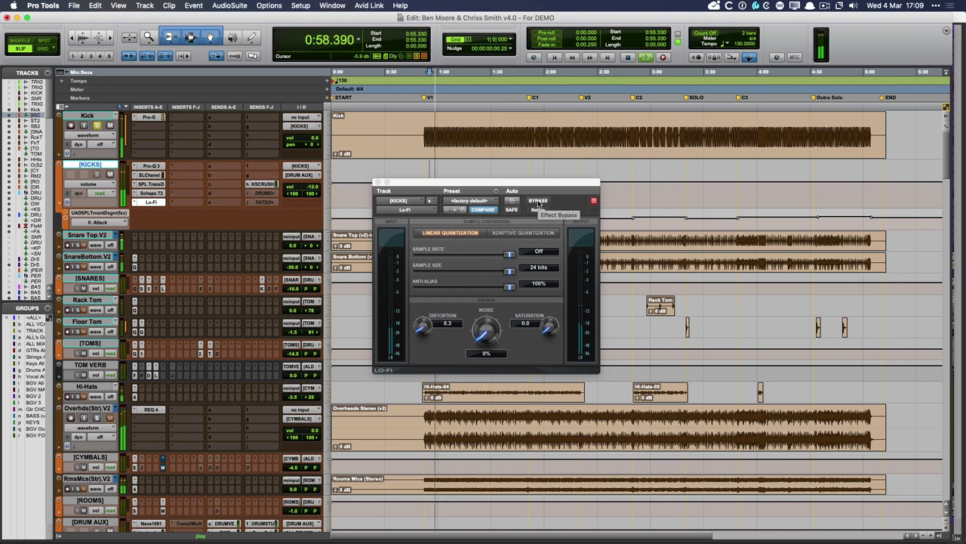
{"action": "left_click", "coordinate": [539, 201]}
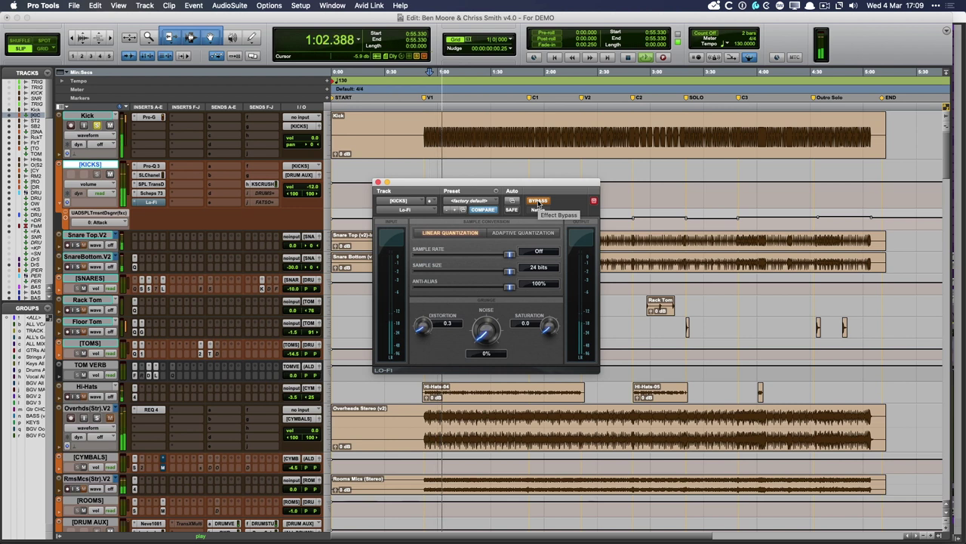
{"action": "left_click", "coordinate": [538, 201]}
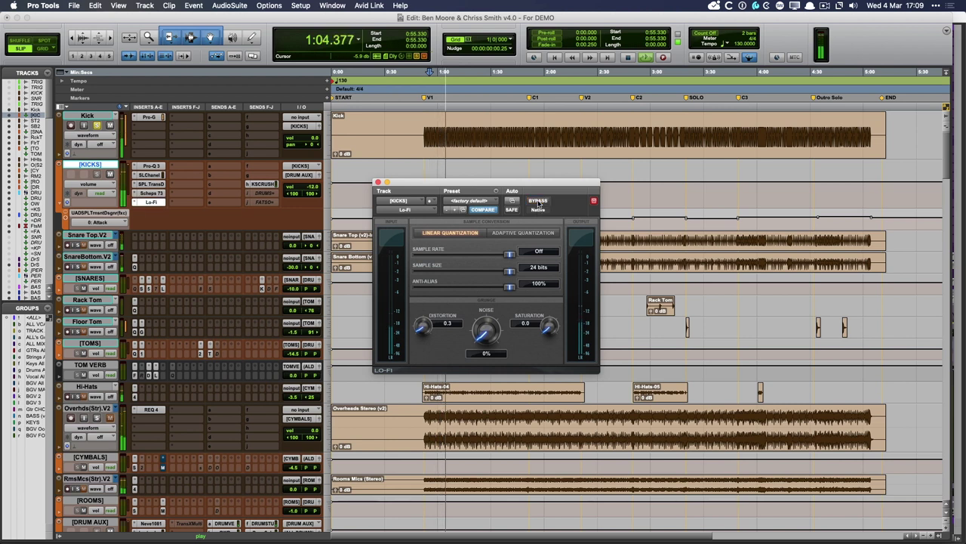
{"action": "left_click", "coordinate": [379, 182]}
{"action": "key", "text": "space"}
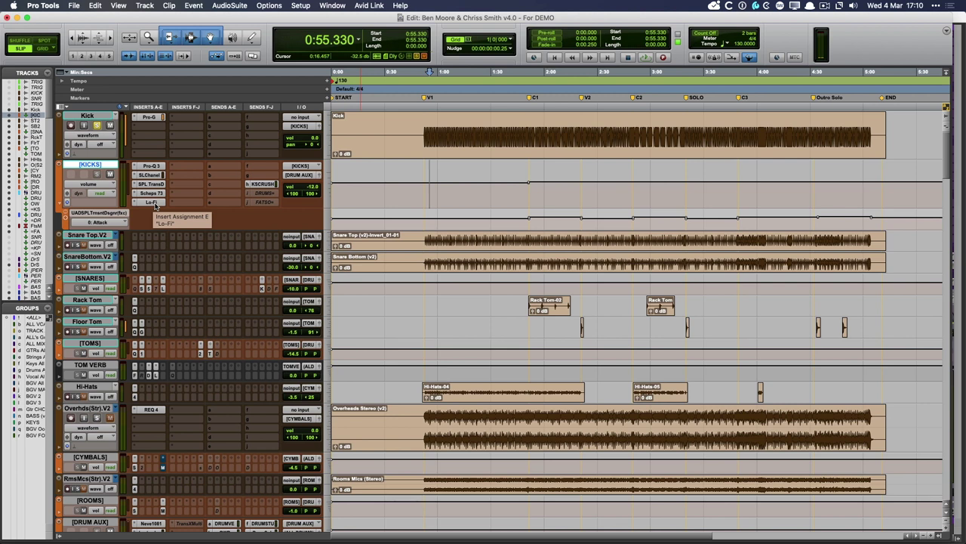
Step: Reopen Lo-Fi and nudge the Distortion knob, returning it to 0.3
{"action": "left_click", "coordinate": [154, 203]}
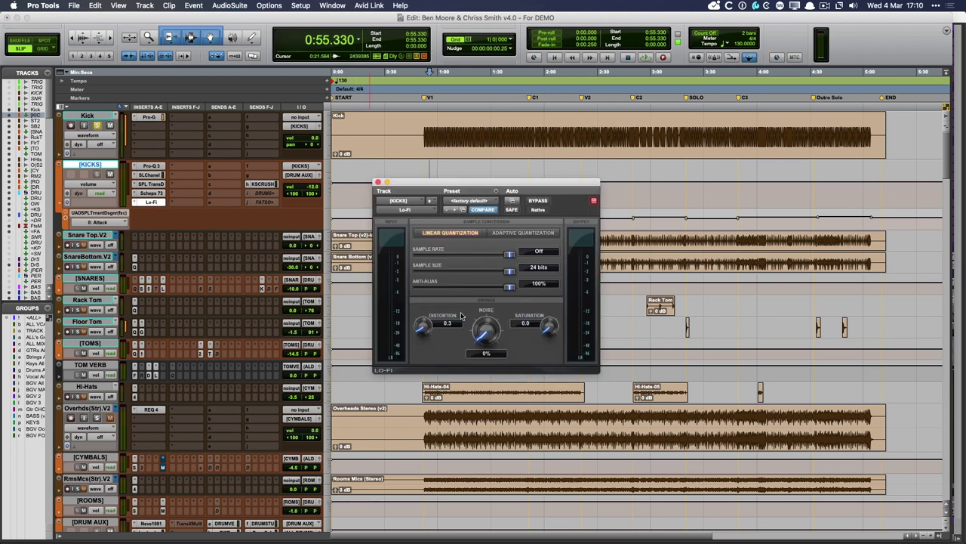
{"action": "scroll", "coordinate": [424, 333], "scroll_direction": "up", "scroll_amount": 2}
{"action": "scroll", "coordinate": [423, 333], "scroll_direction": "up", "scroll_amount": 2}
{"action": "scroll", "coordinate": [421, 329], "scroll_direction": "up", "scroll_amount": 2}
{"action": "scroll", "coordinate": [421, 332], "scroll_direction": "down", "scroll_amount": 1}
Step: Close Lo-Fi and scroll so KICKS sits at the top, counter at 0:55.330
{"action": "left_click", "coordinate": [378, 183]}
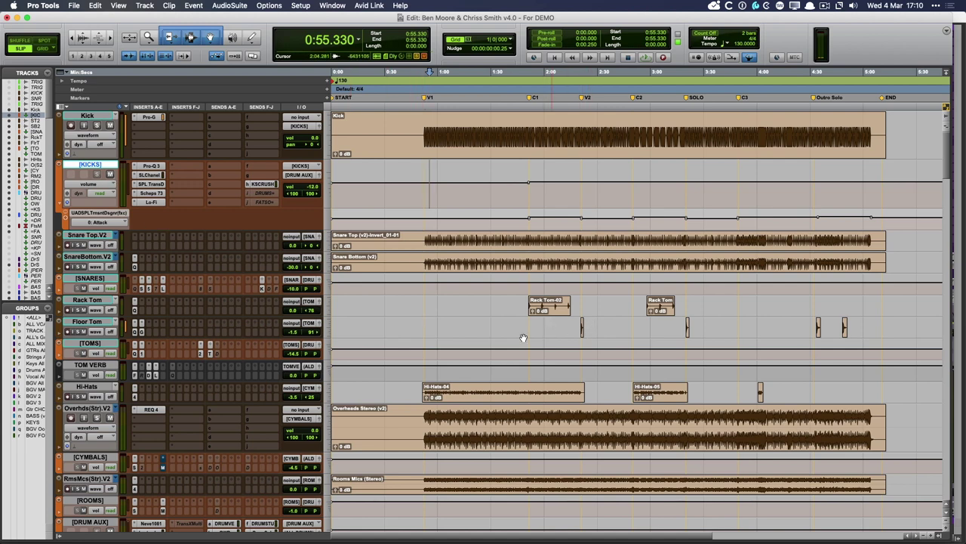
{"action": "scroll", "coordinate": [453, 298], "scroll_direction": "down", "scroll_amount": 2}
{"action": "scroll", "coordinate": [431, 299], "scroll_direction": "up", "scroll_amount": 2}
{"action": "scroll", "coordinate": [414, 301], "scroll_direction": "down", "scroll_amount": 1}
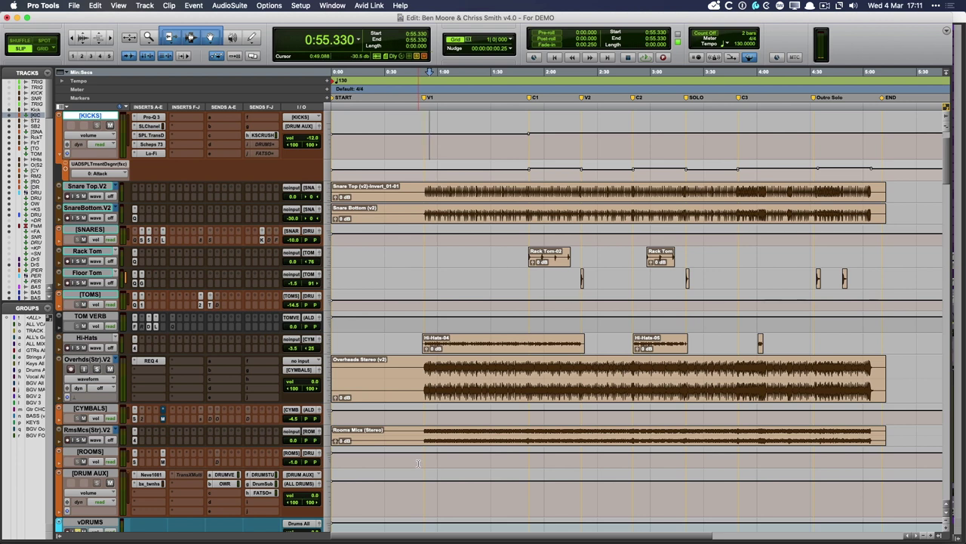
Step: Play the song from 0:55.330 while scrolling down through the tracks
{"action": "scroll", "coordinate": [417, 463], "scroll_direction": "down", "scroll_amount": 3}
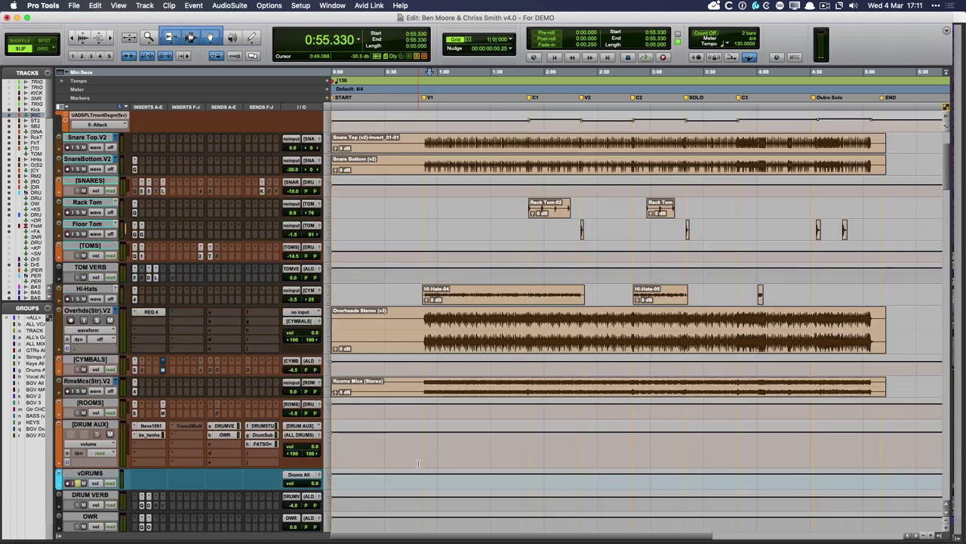
{"action": "scroll", "coordinate": [418, 463], "scroll_direction": "down", "scroll_amount": 4}
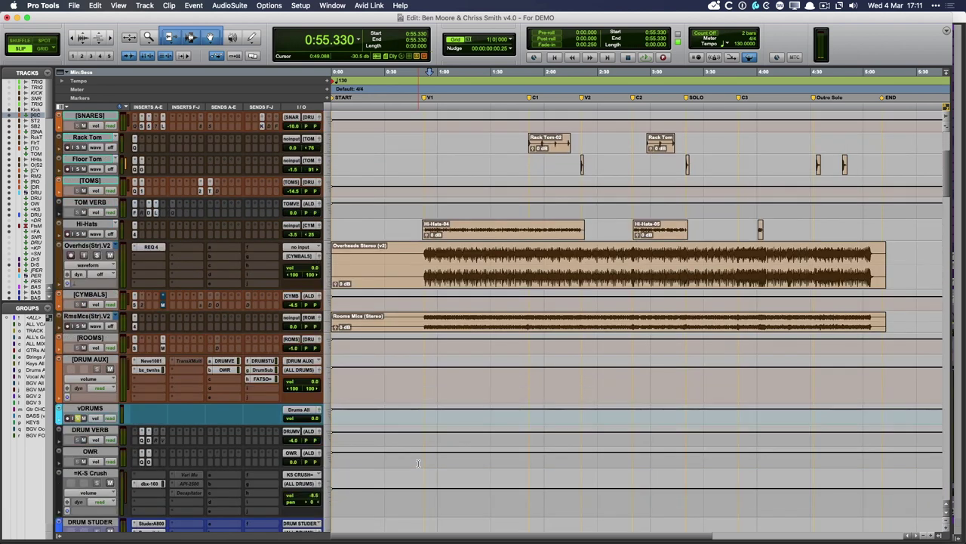
{"action": "scroll", "coordinate": [417, 463], "scroll_direction": "up", "scroll_amount": 10}
{"action": "scroll", "coordinate": [422, 461], "scroll_direction": "down", "scroll_amount": 13}
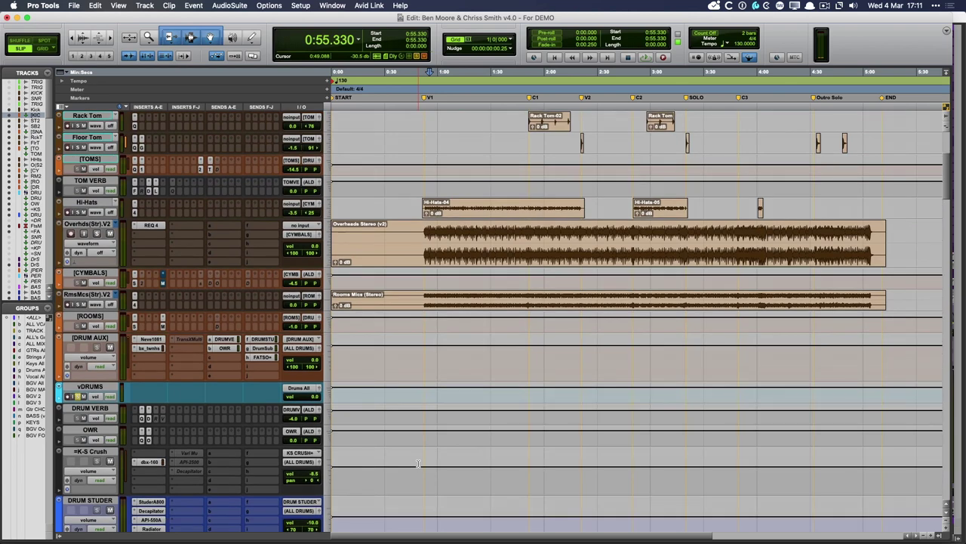
{"action": "key", "text": "space"}
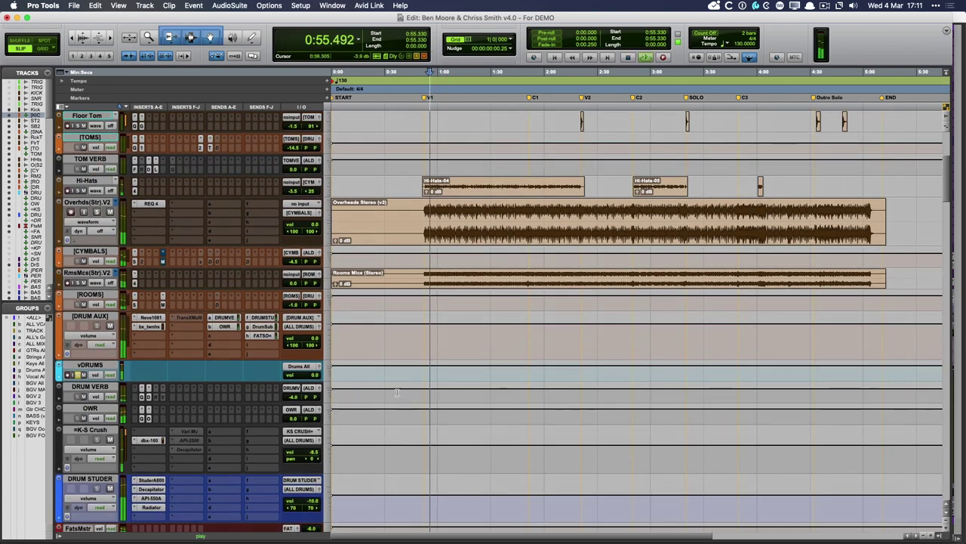
{"action": "scroll", "coordinate": [396, 393], "scroll_direction": "down", "scroll_amount": 5}
{"action": "scroll", "coordinate": [395, 394], "scroll_direction": "down", "scroll_amount": 4}
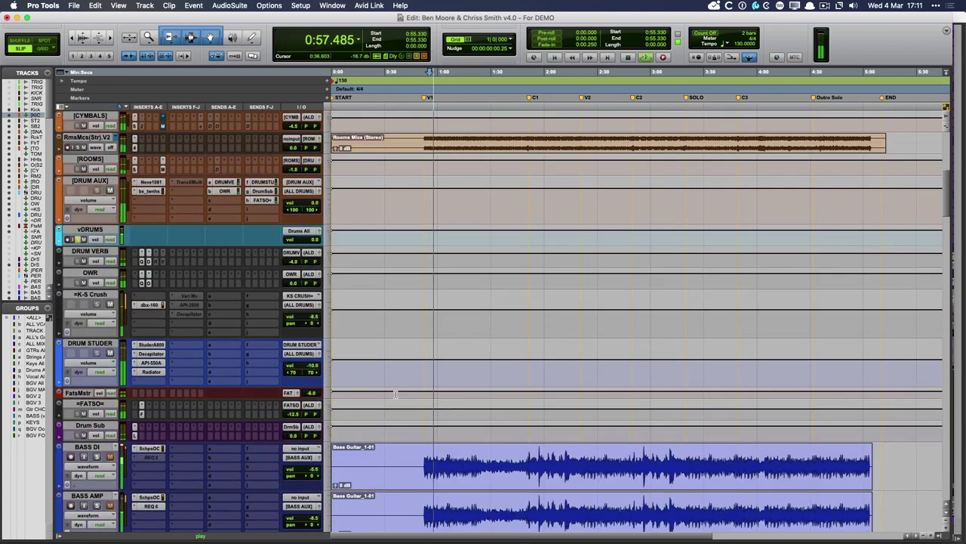
{"action": "scroll", "coordinate": [180, 375], "scroll_direction": "down", "scroll_amount": 18}
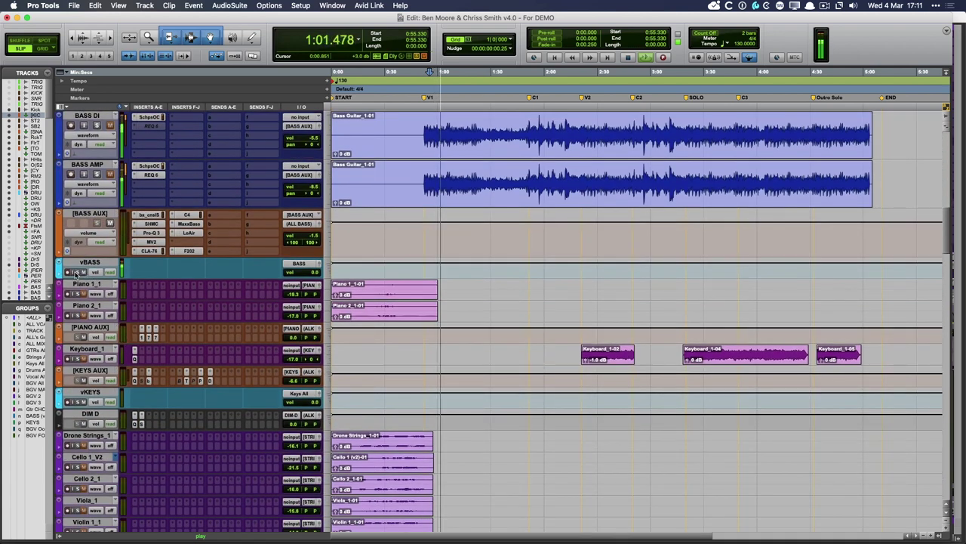
{"action": "scroll", "coordinate": [204, 342], "scroll_direction": "down", "scroll_amount": 5}
{"action": "scroll", "coordinate": [205, 342], "scroll_direction": "down", "scroll_amount": 8}
{"action": "scroll", "coordinate": [204, 342], "scroll_direction": "down", "scroll_amount": 8}
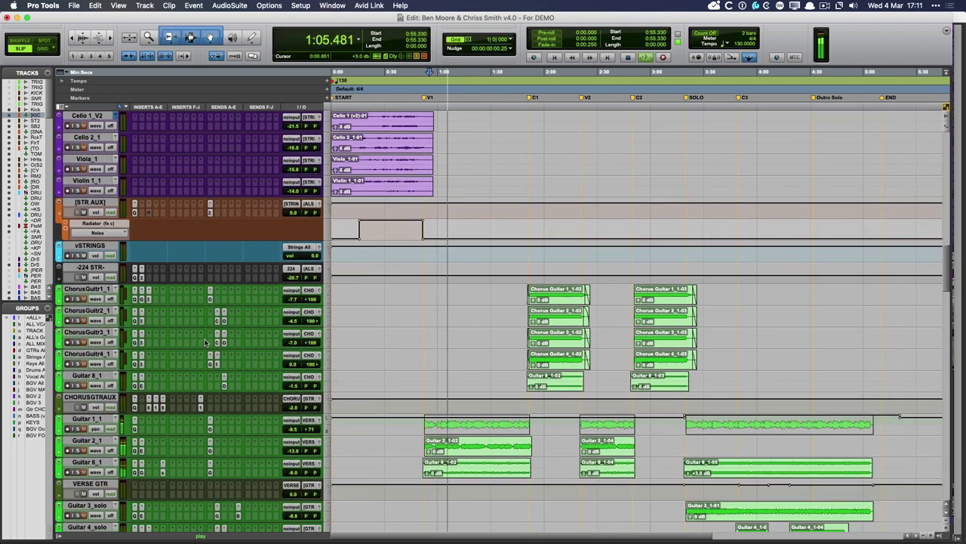
{"action": "scroll", "coordinate": [204, 343], "scroll_direction": "down", "scroll_amount": 5}
{"action": "scroll", "coordinate": [205, 343], "scroll_direction": "down", "scroll_amount": 5}
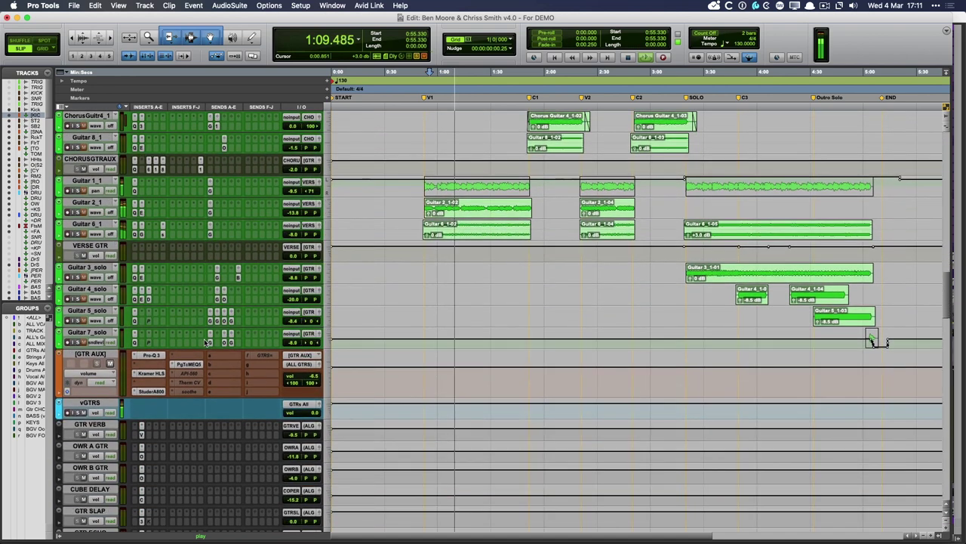
Step: Solo the vGTRS and vLd Vox groups, then stop playback back at 0:55.330
{"action": "left_click", "coordinate": [77, 412]}
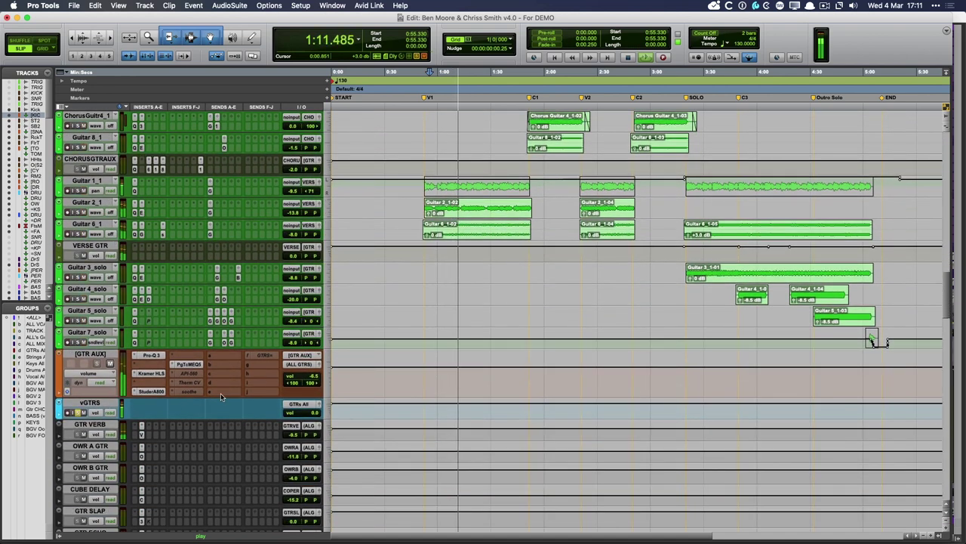
{"action": "scroll", "coordinate": [236, 381], "scroll_direction": "down", "scroll_amount": 13}
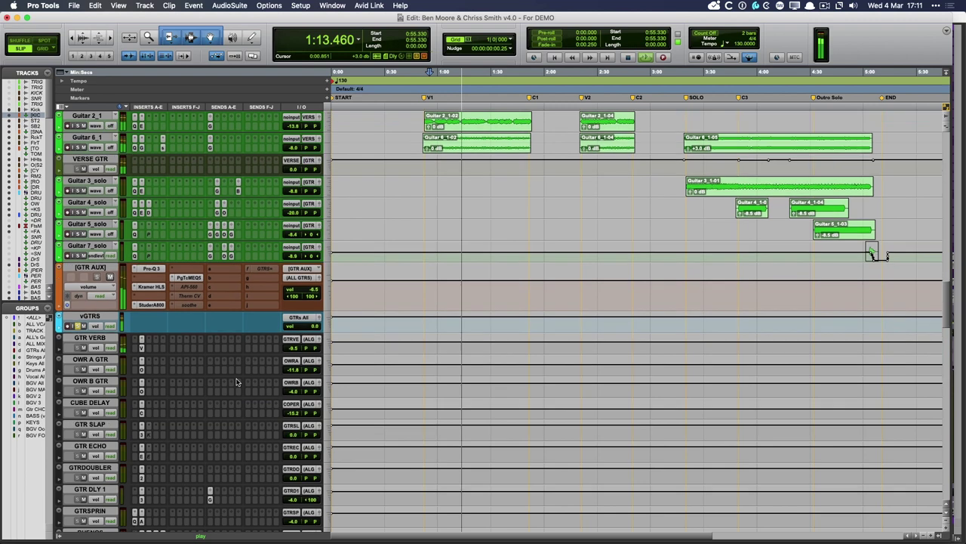
{"action": "scroll", "coordinate": [236, 381], "scroll_direction": "down", "scroll_amount": 12}
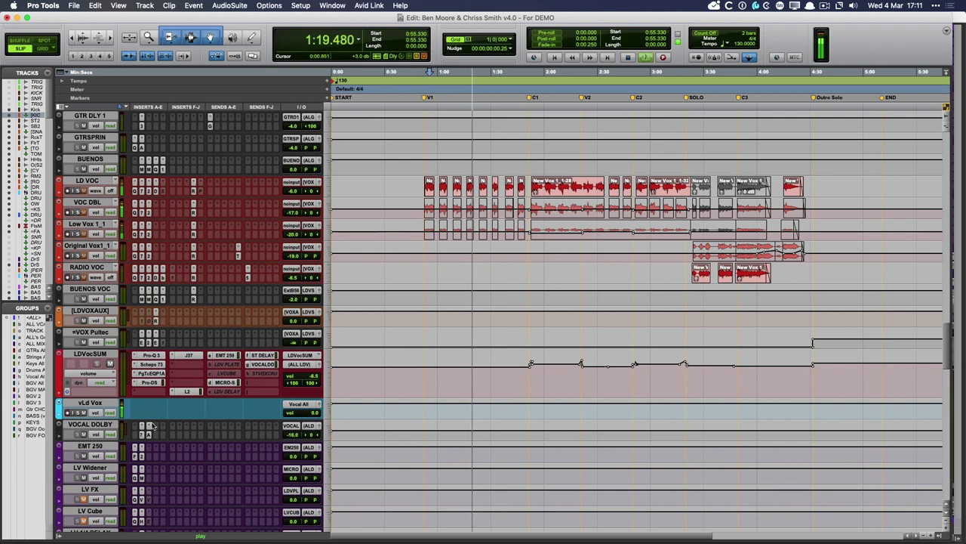
{"action": "left_click", "coordinate": [78, 412]}
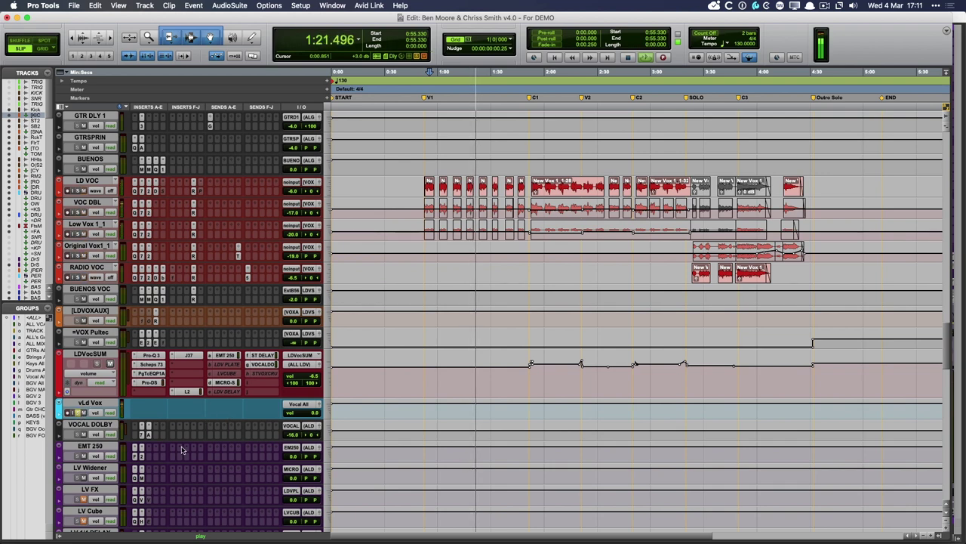
{"action": "scroll", "coordinate": [219, 448], "scroll_direction": "down", "scroll_amount": 2}
{"action": "scroll", "coordinate": [219, 448], "scroll_direction": "down", "scroll_amount": 20}
{"action": "scroll", "coordinate": [221, 447], "scroll_direction": "down", "scroll_amount": 3}
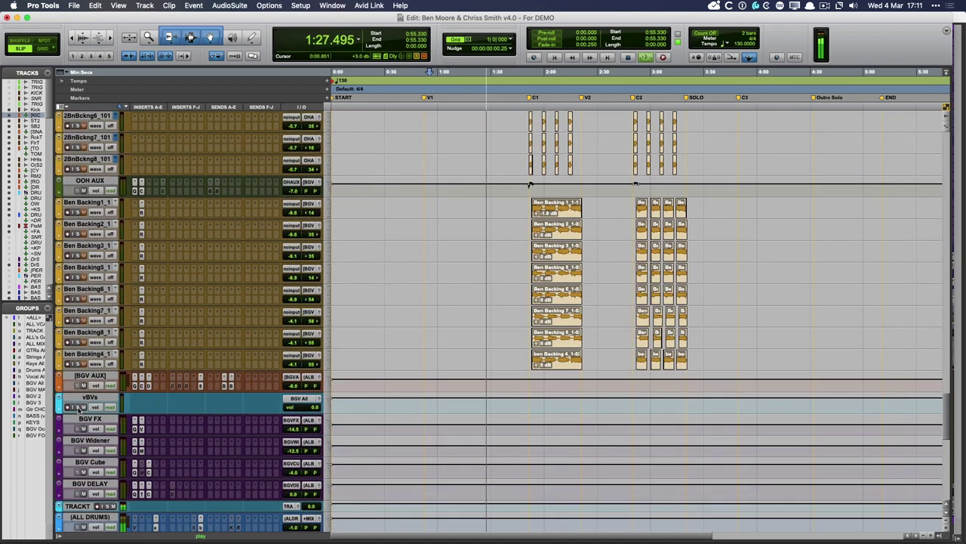
{"action": "scroll", "coordinate": [217, 456], "scroll_direction": "up", "scroll_amount": 2}
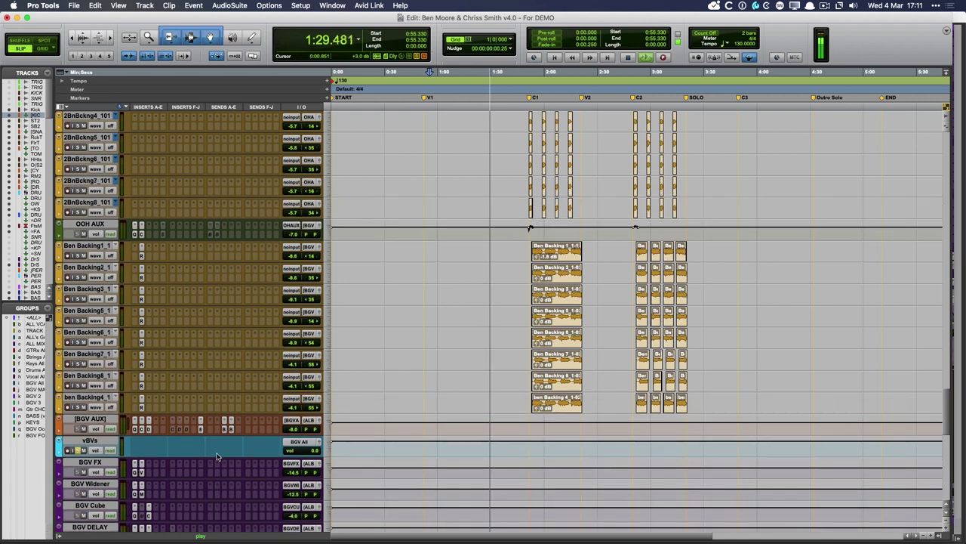
{"action": "scroll", "coordinate": [216, 456], "scroll_direction": "up", "scroll_amount": 10}
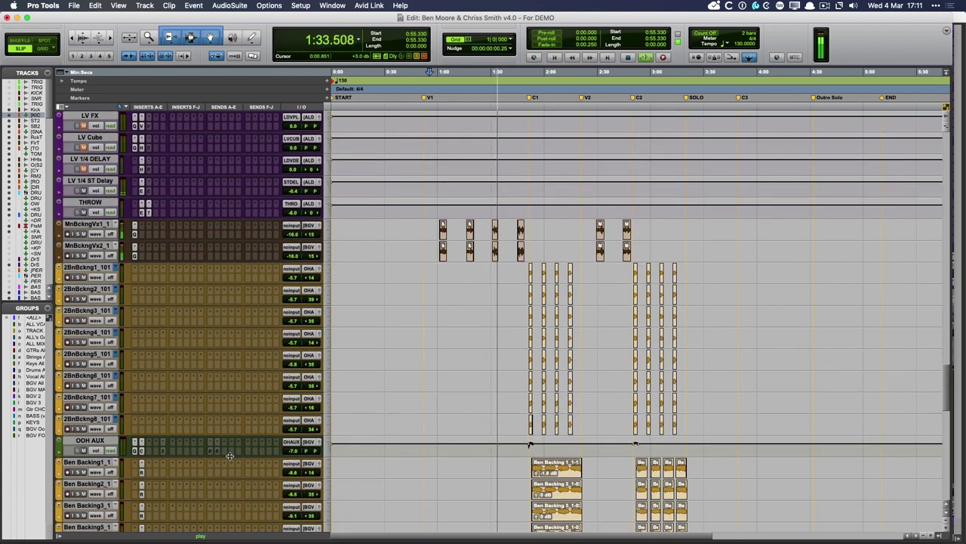
{"action": "scroll", "coordinate": [227, 440], "scroll_direction": "down", "scroll_amount": 4}
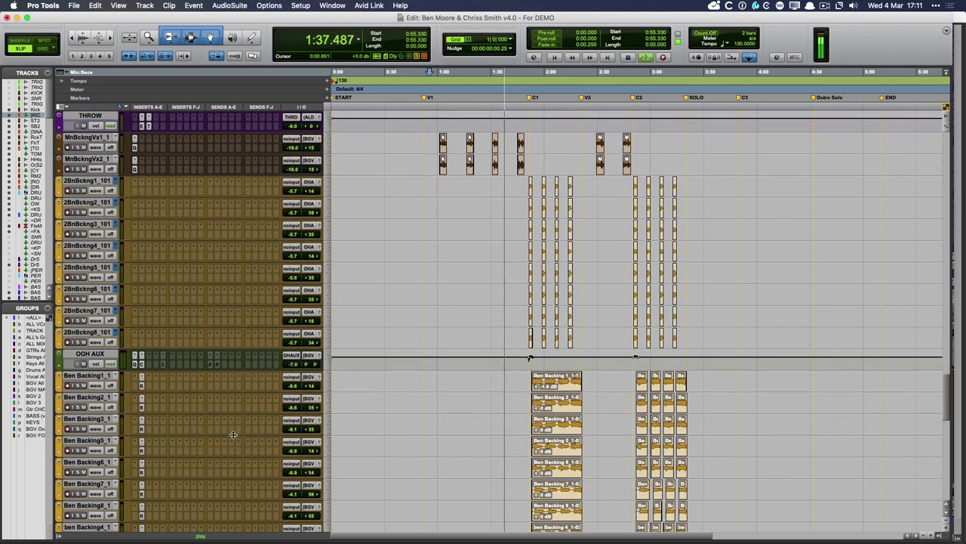
{"action": "scroll", "coordinate": [234, 434], "scroll_direction": "up", "scroll_amount": 20}
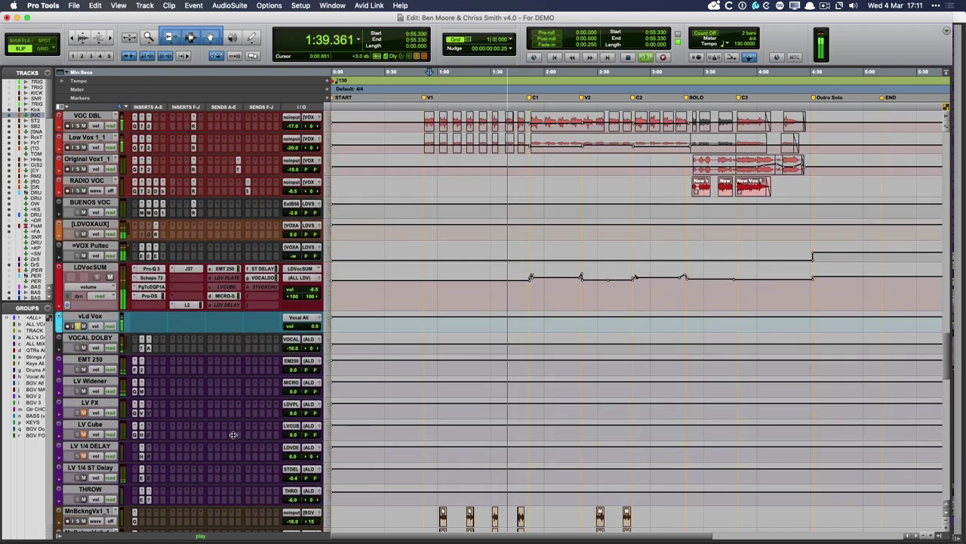
{"action": "scroll", "coordinate": [233, 434], "scroll_direction": "up", "scroll_amount": 13}
{"action": "scroll", "coordinate": [233, 435], "scroll_direction": "up", "scroll_amount": 8}
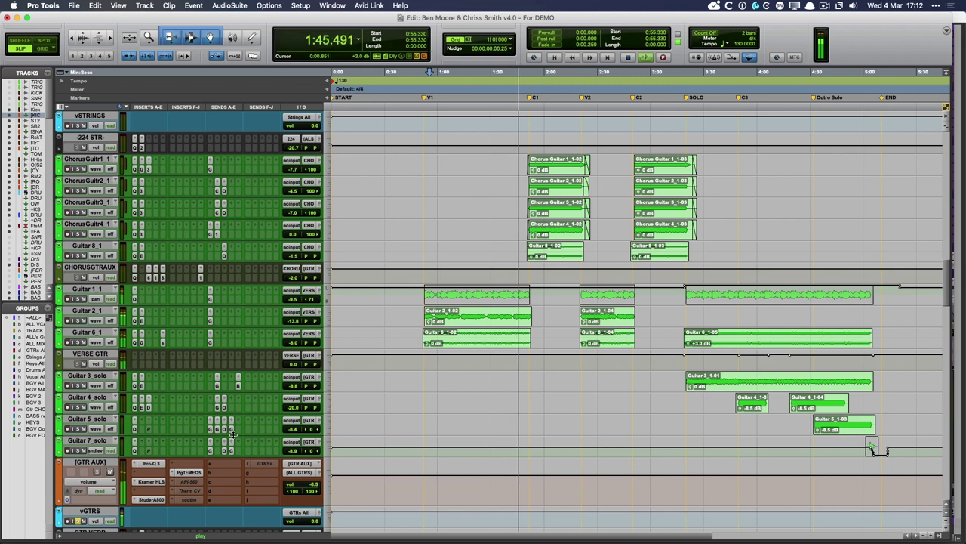
{"action": "key", "text": "space"}
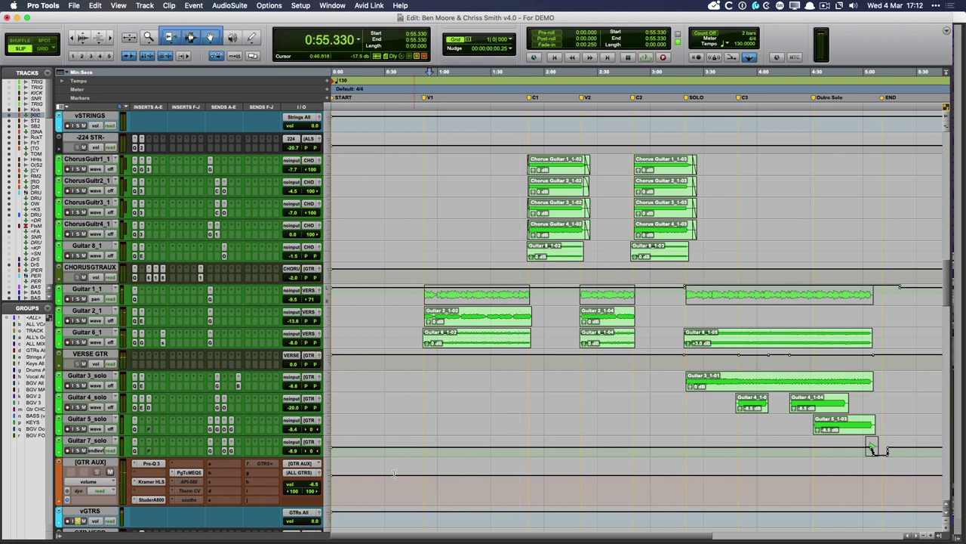